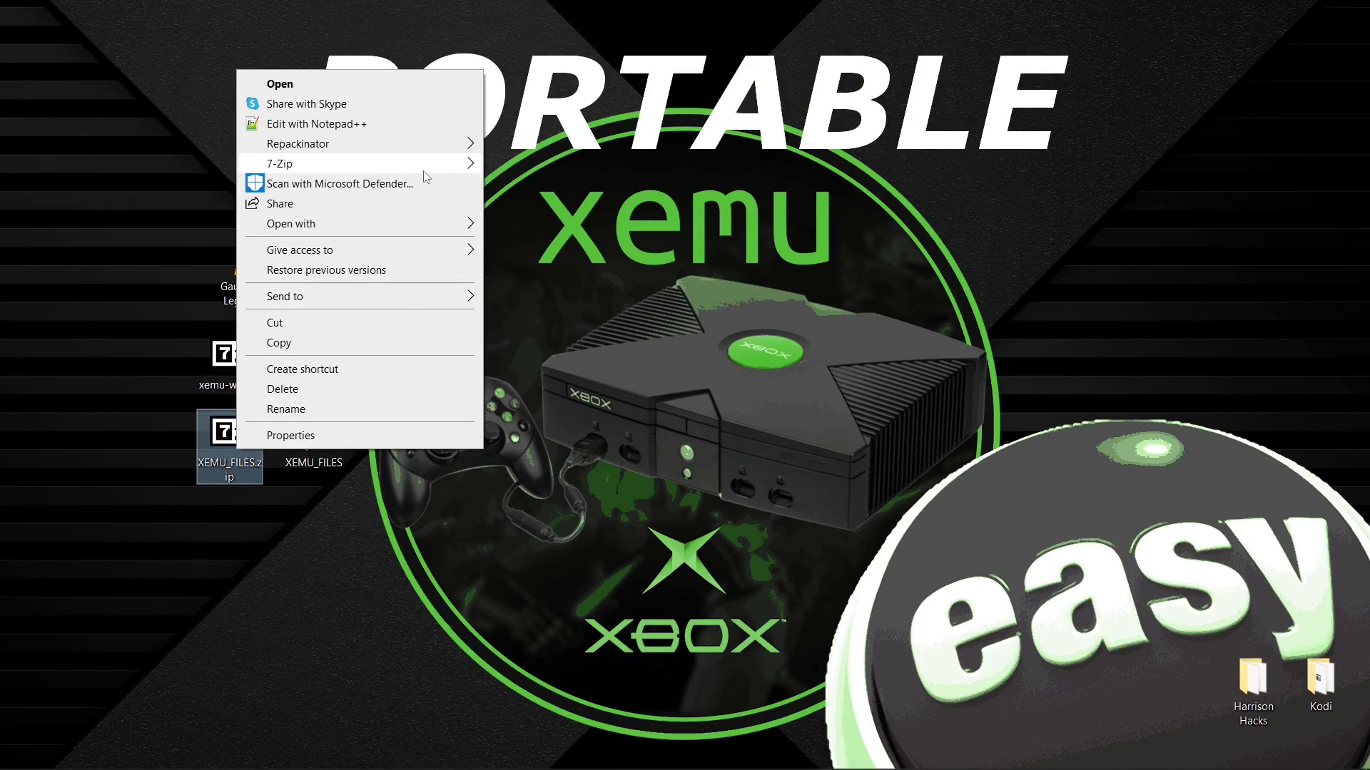
pyautogui.moveTo(424, 172)
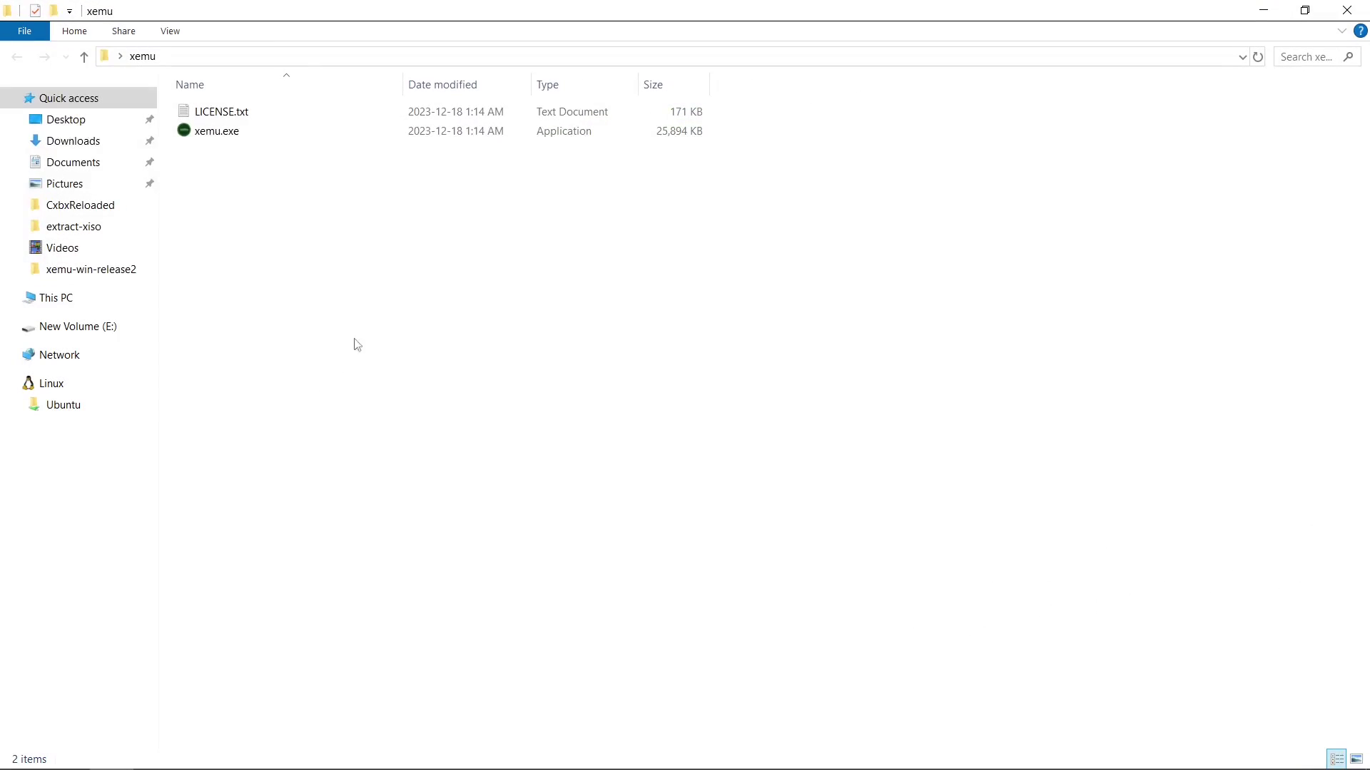
# - Create a new text document named portable.txt in the xemu folder
pyautogui.rightClick(341, 298)
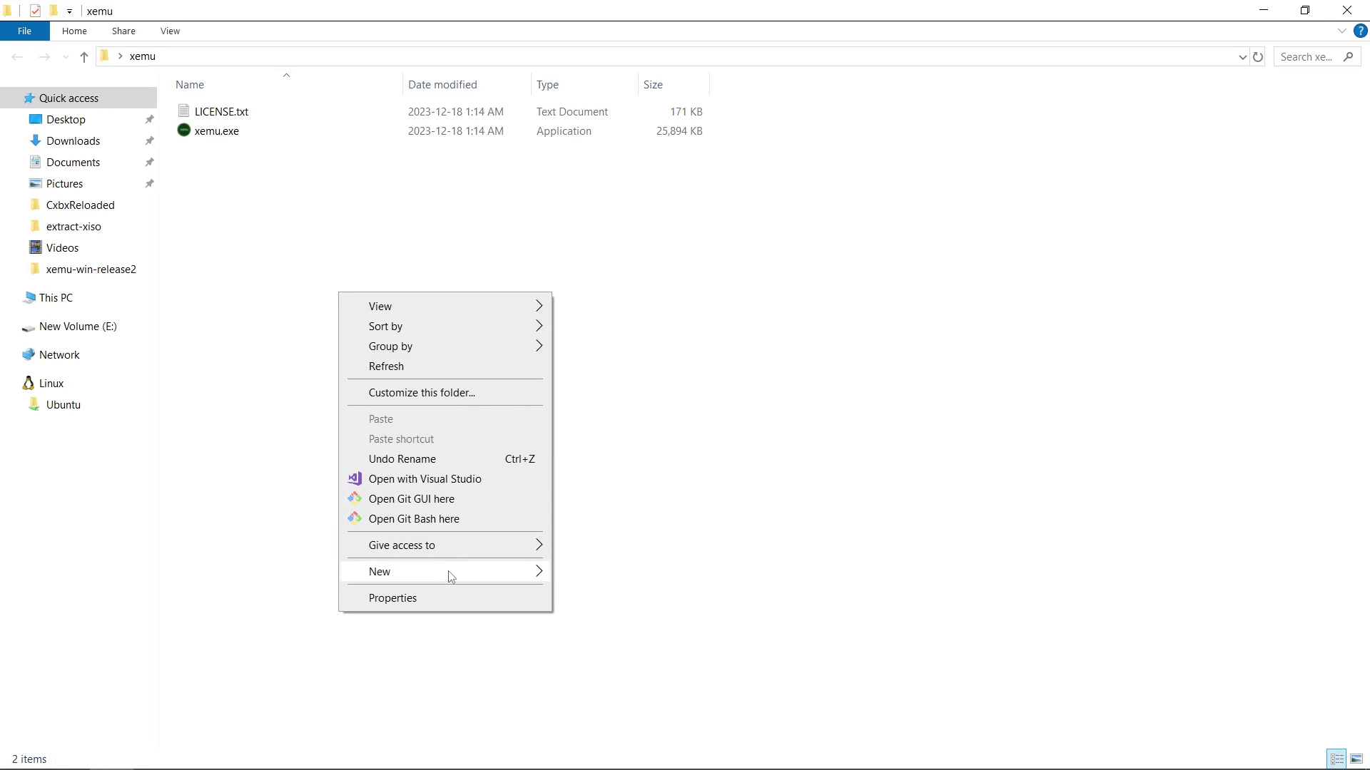
pyautogui.moveTo(451, 577)
pyautogui.click(615, 660)
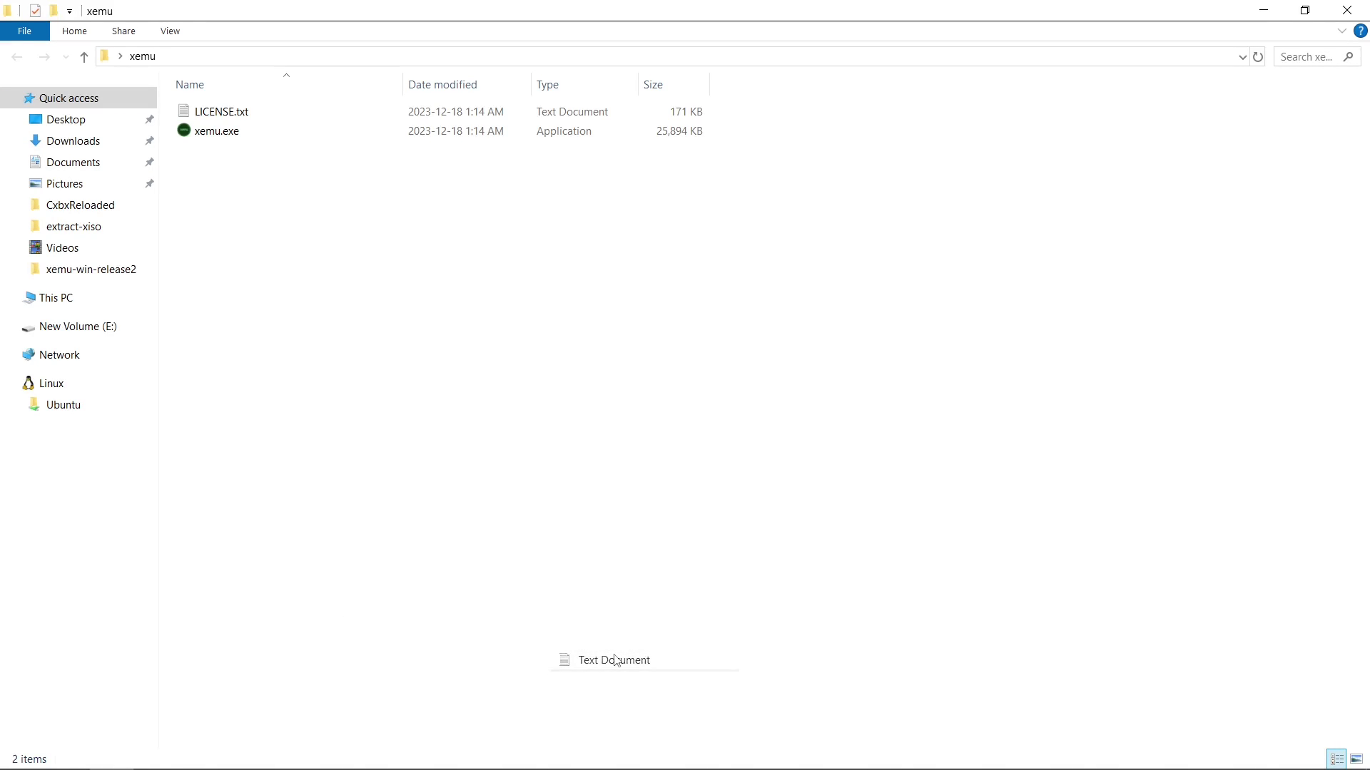
pyautogui.write('port')
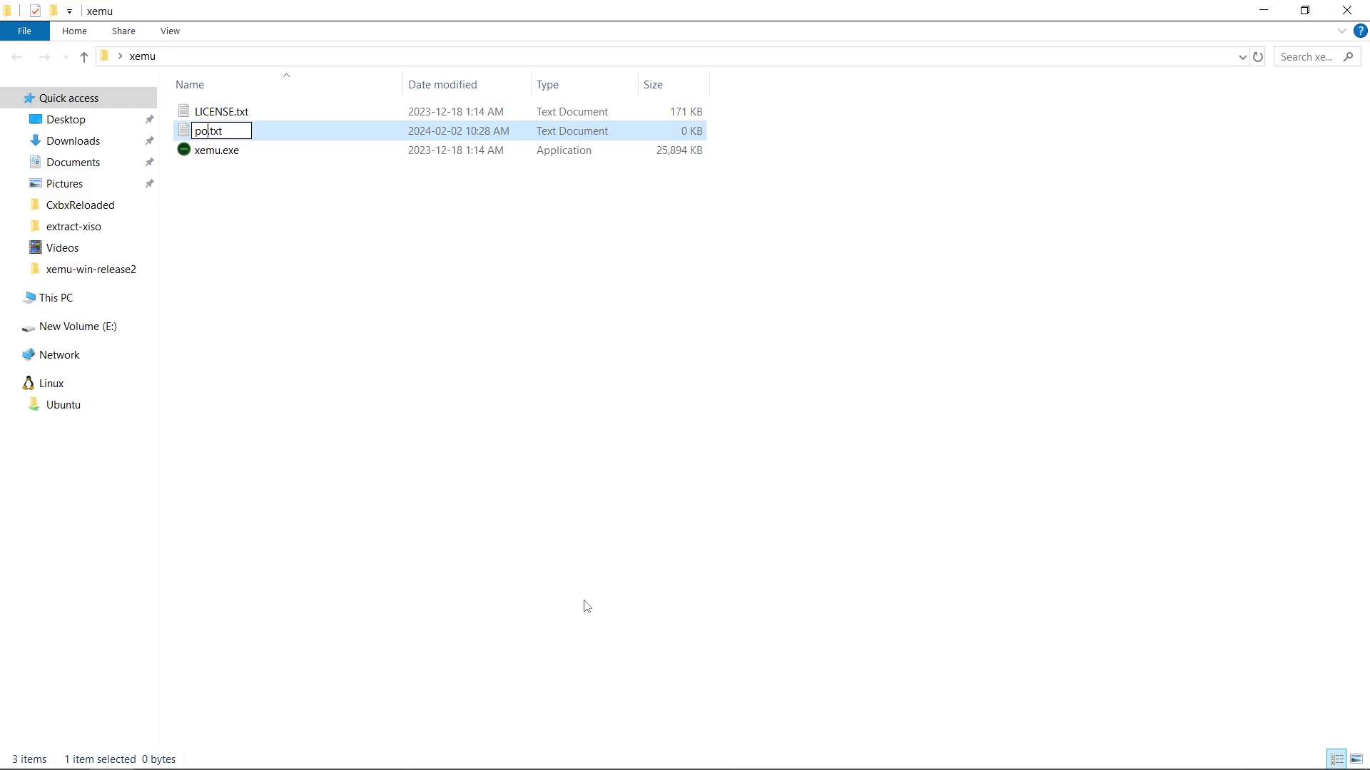
pyautogui.write('able')
pyautogui.press('Return')
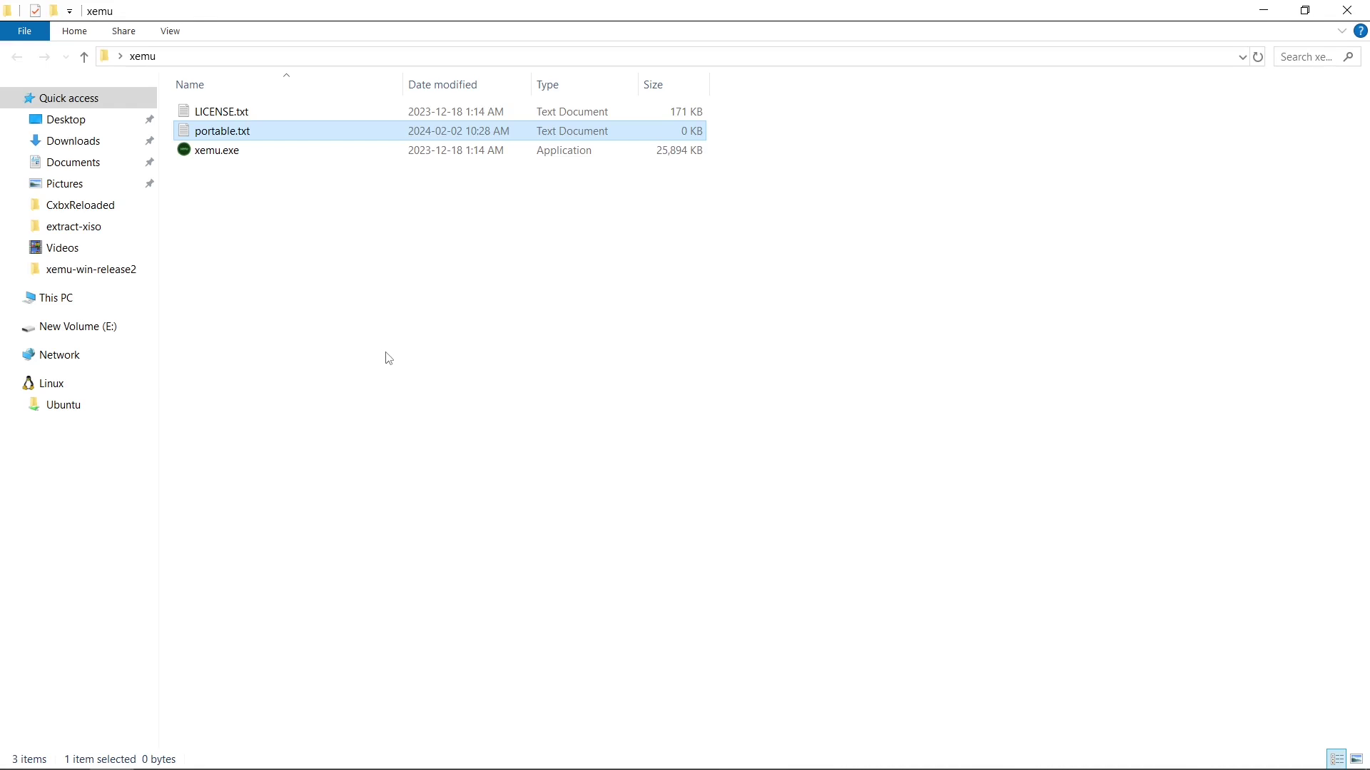
# - Rename the portable.txt file to xemu.toml, accepting the change of file extension
pyautogui.click(233, 136)
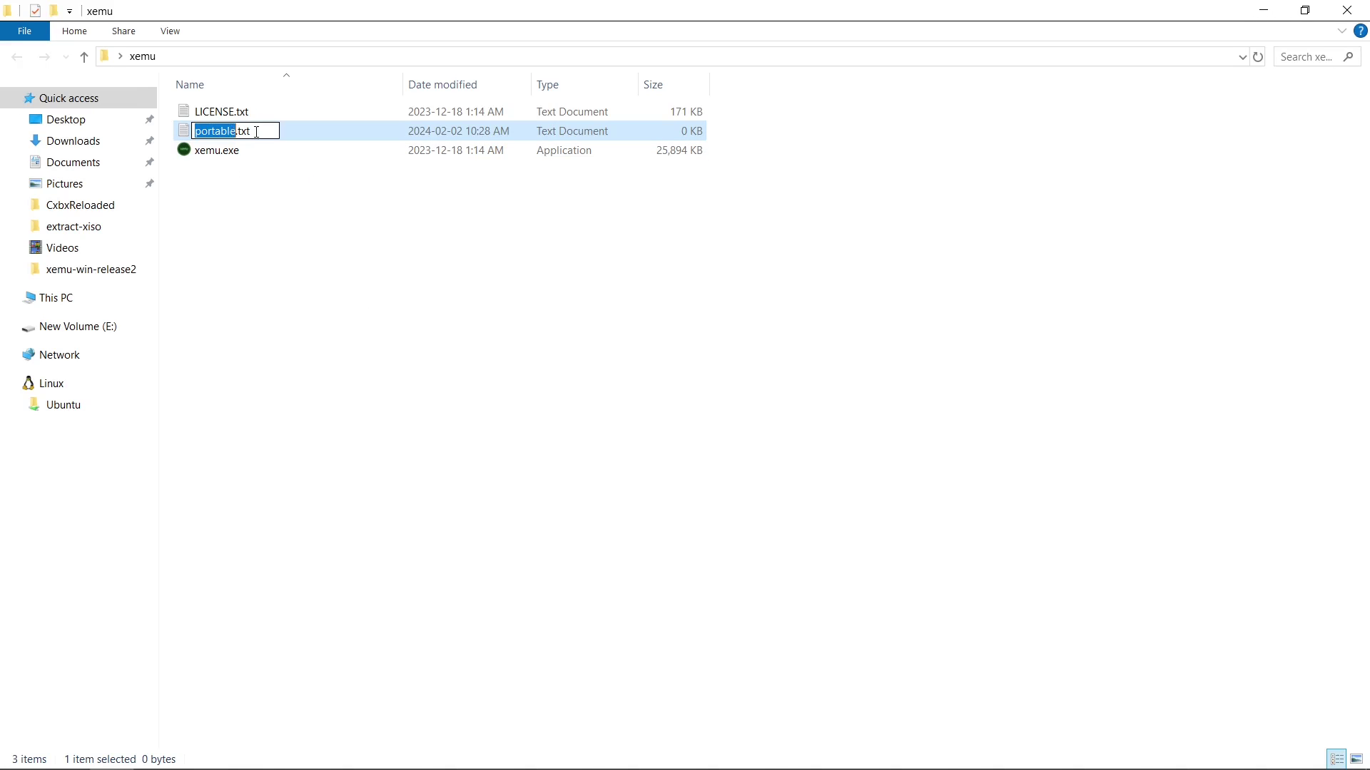
pyautogui.moveTo(258, 131); pyautogui.dragTo(193, 130)
pyautogui.write('xem')
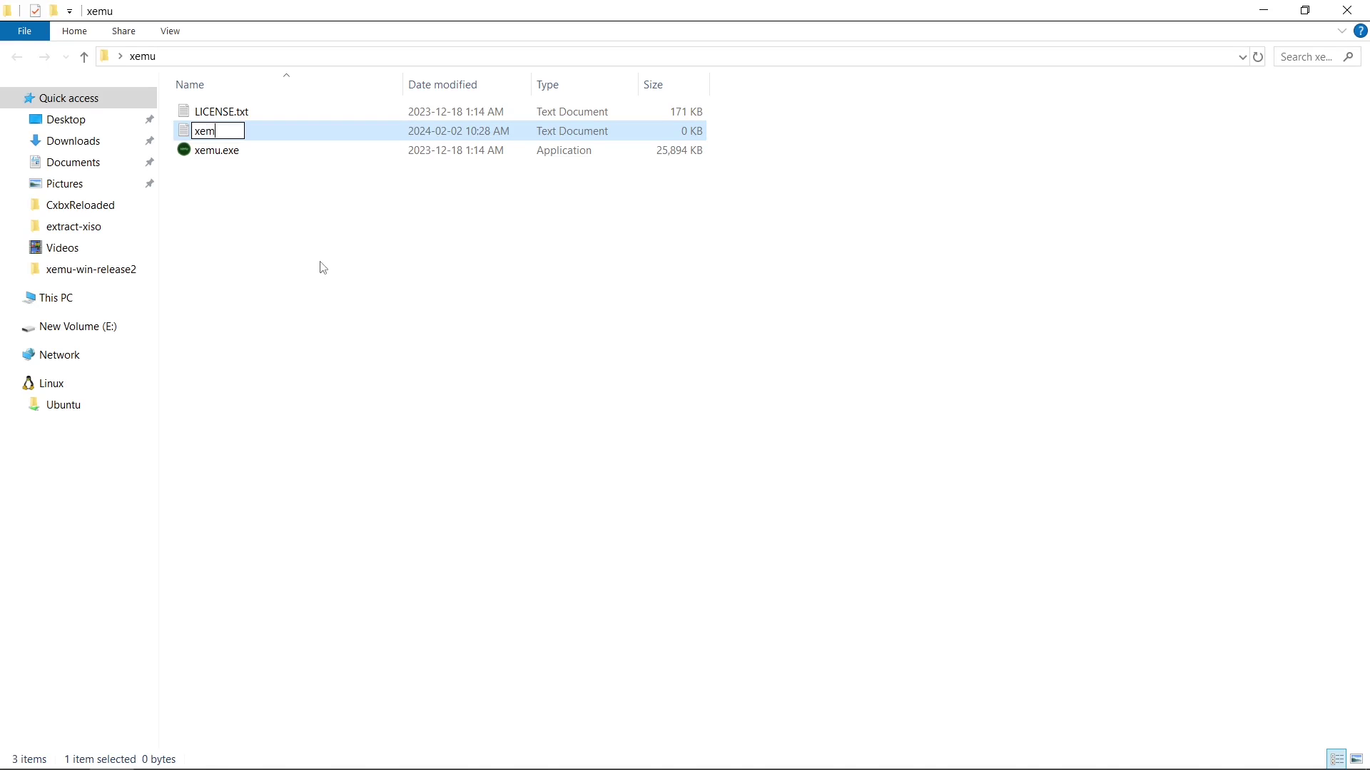
pyautogui.write('u.toml')
pyautogui.press('Return')
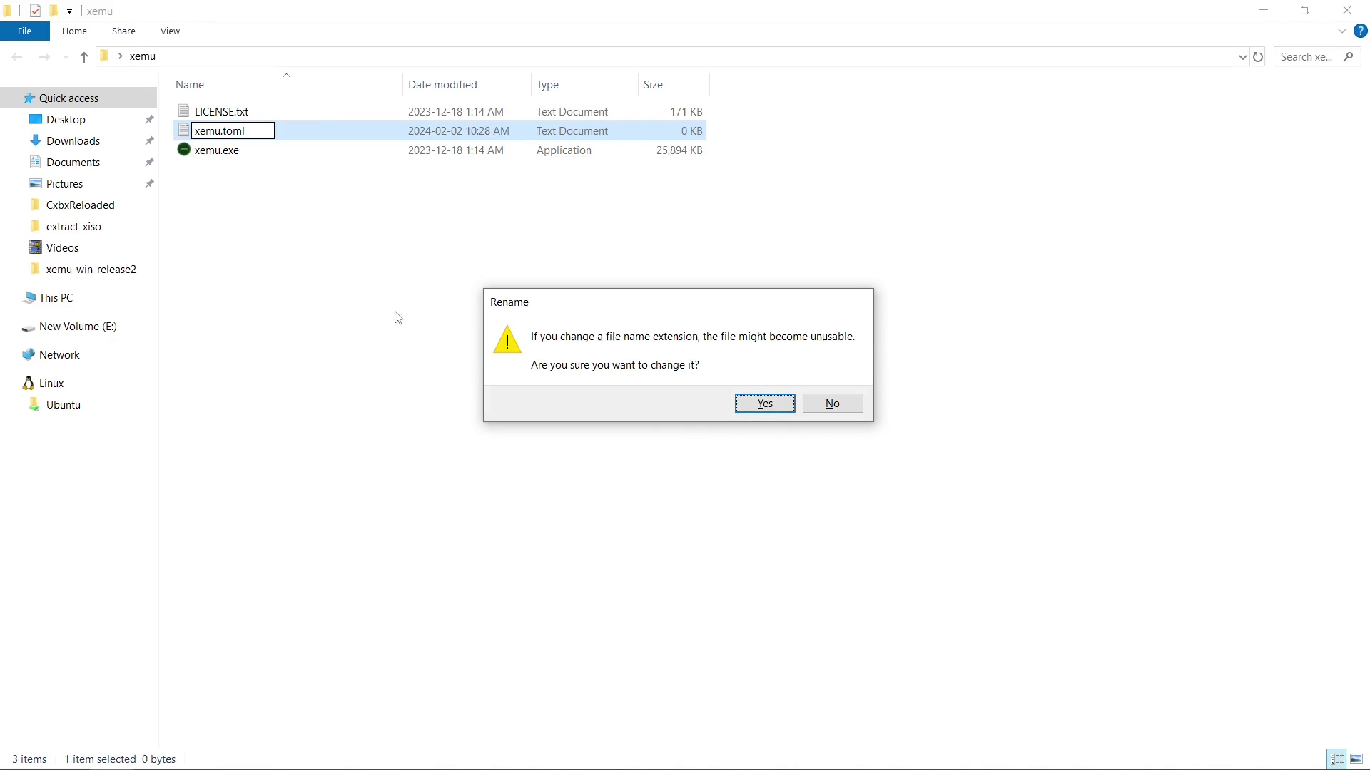
pyautogui.click(757, 404)
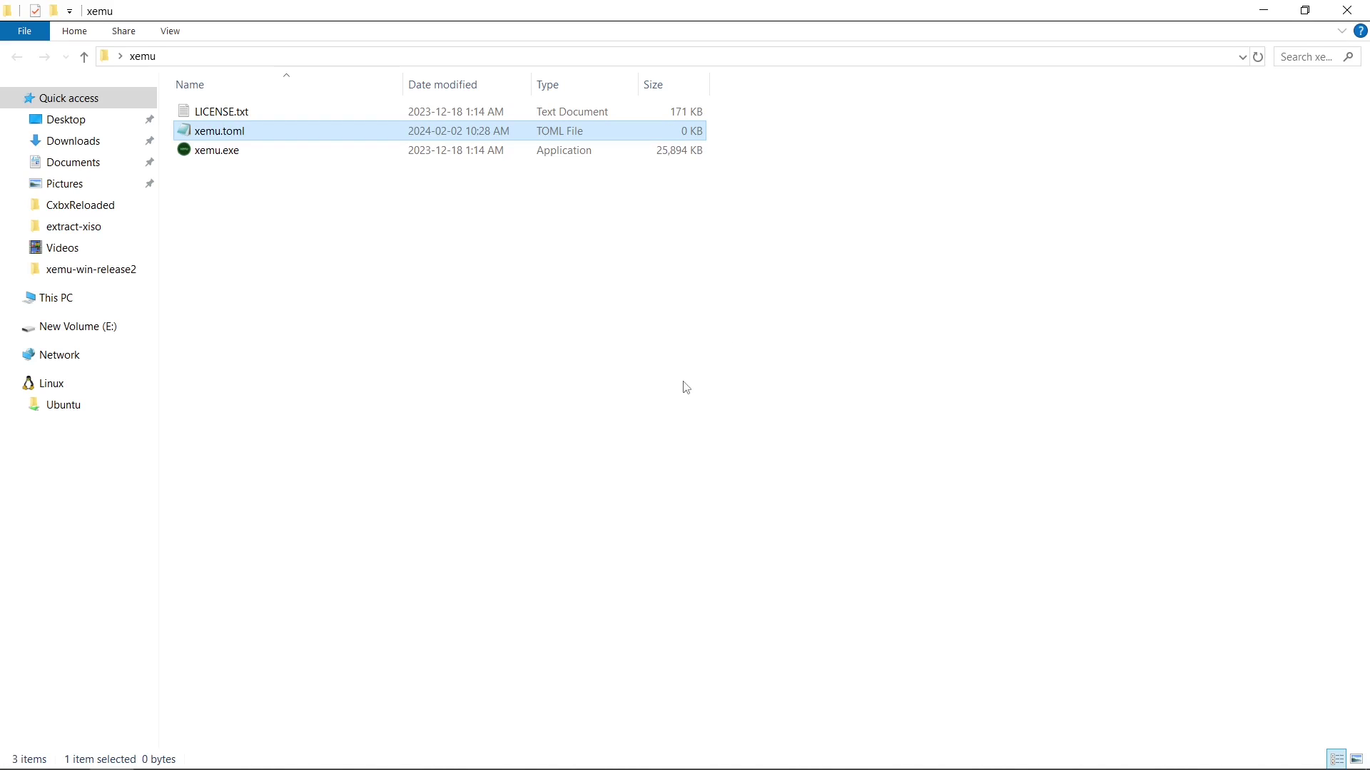
# - Create a new folder named roms inside the xemu folder
pyautogui.rightClick(321, 297)
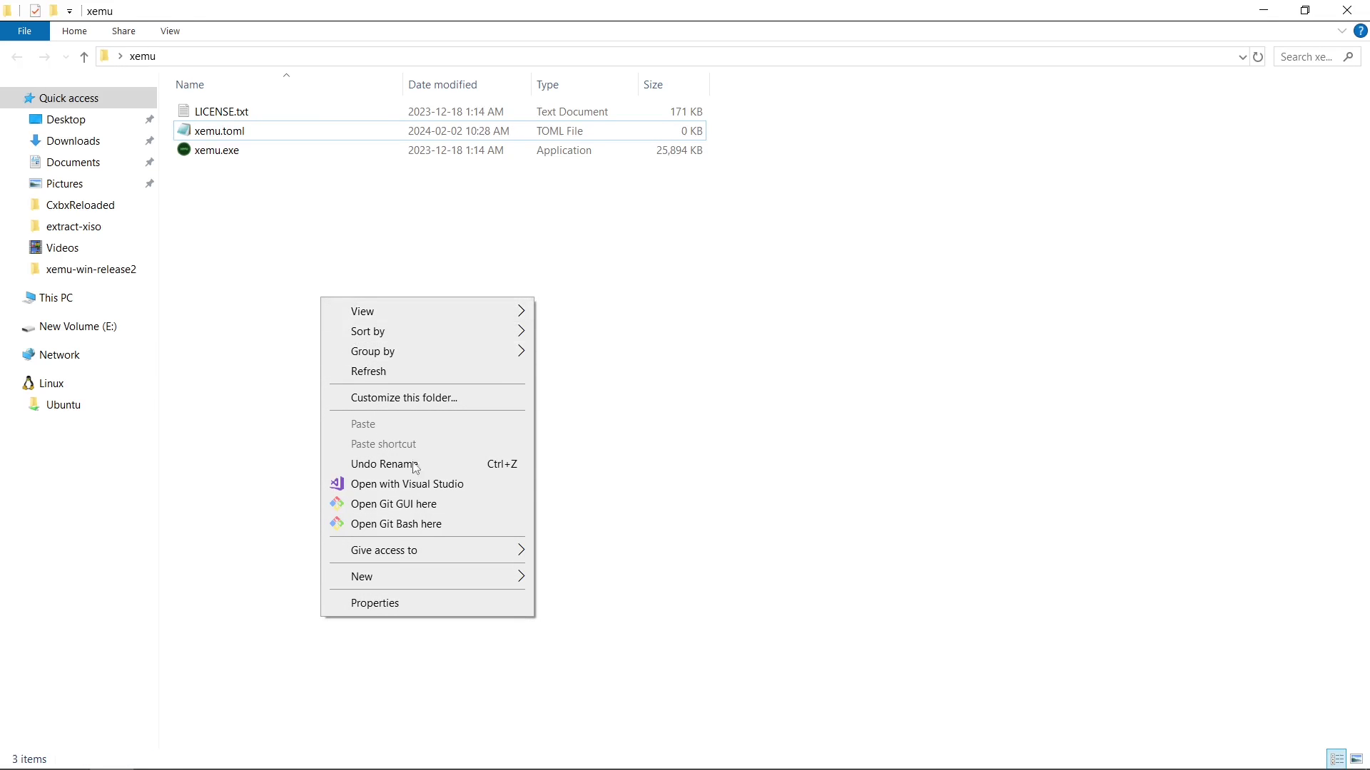
pyautogui.moveTo(436, 583)
pyautogui.click(575, 583)
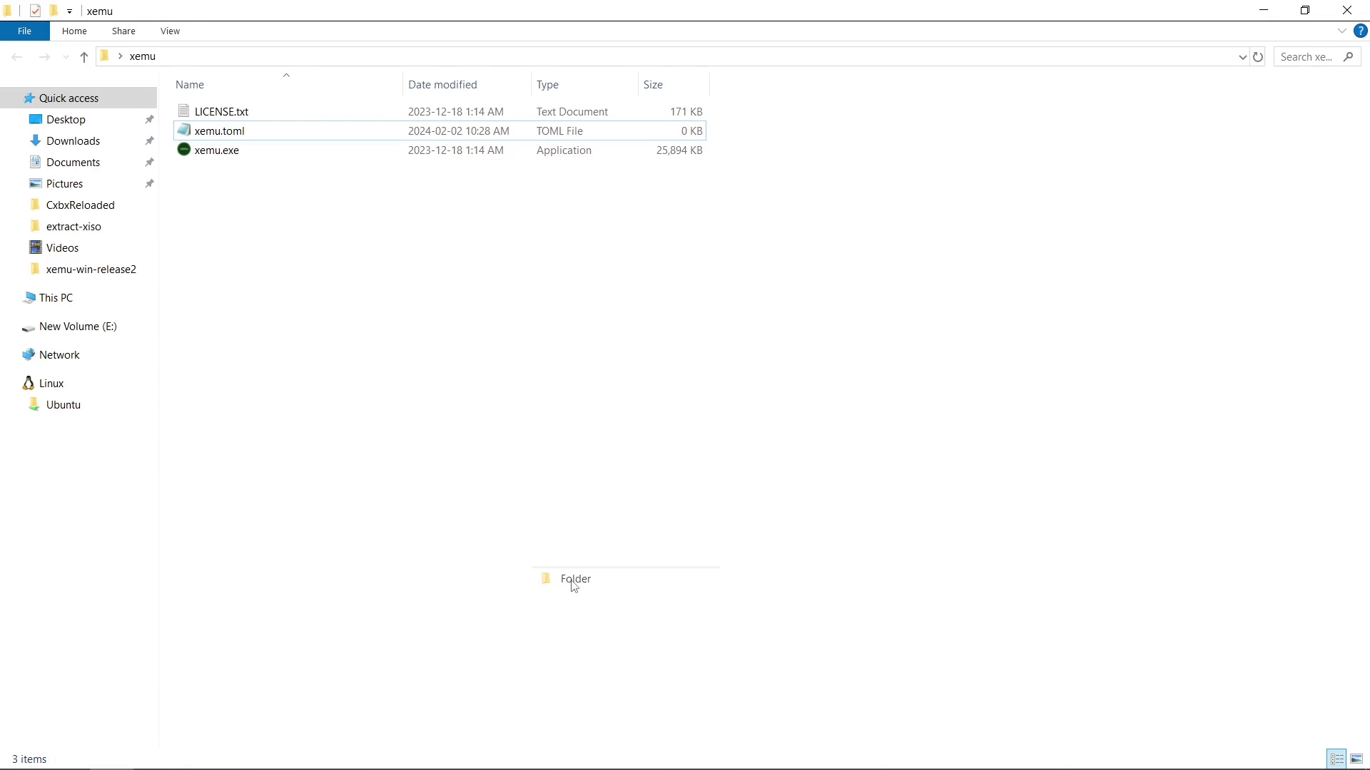
pyautogui.write('roms')
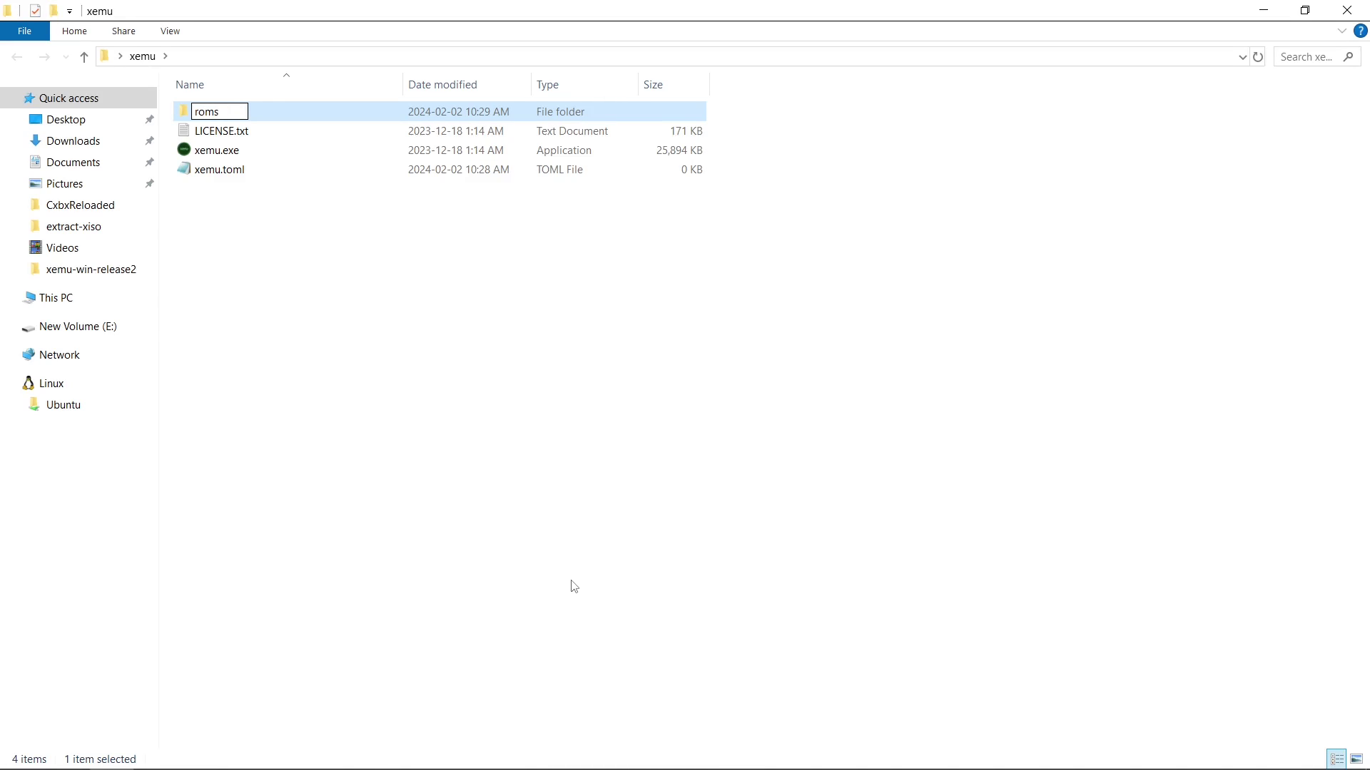
pyautogui.press('Return')
# - Create a new folder named hdd inside the xemu folder
pyautogui.rightClick(249, 313)
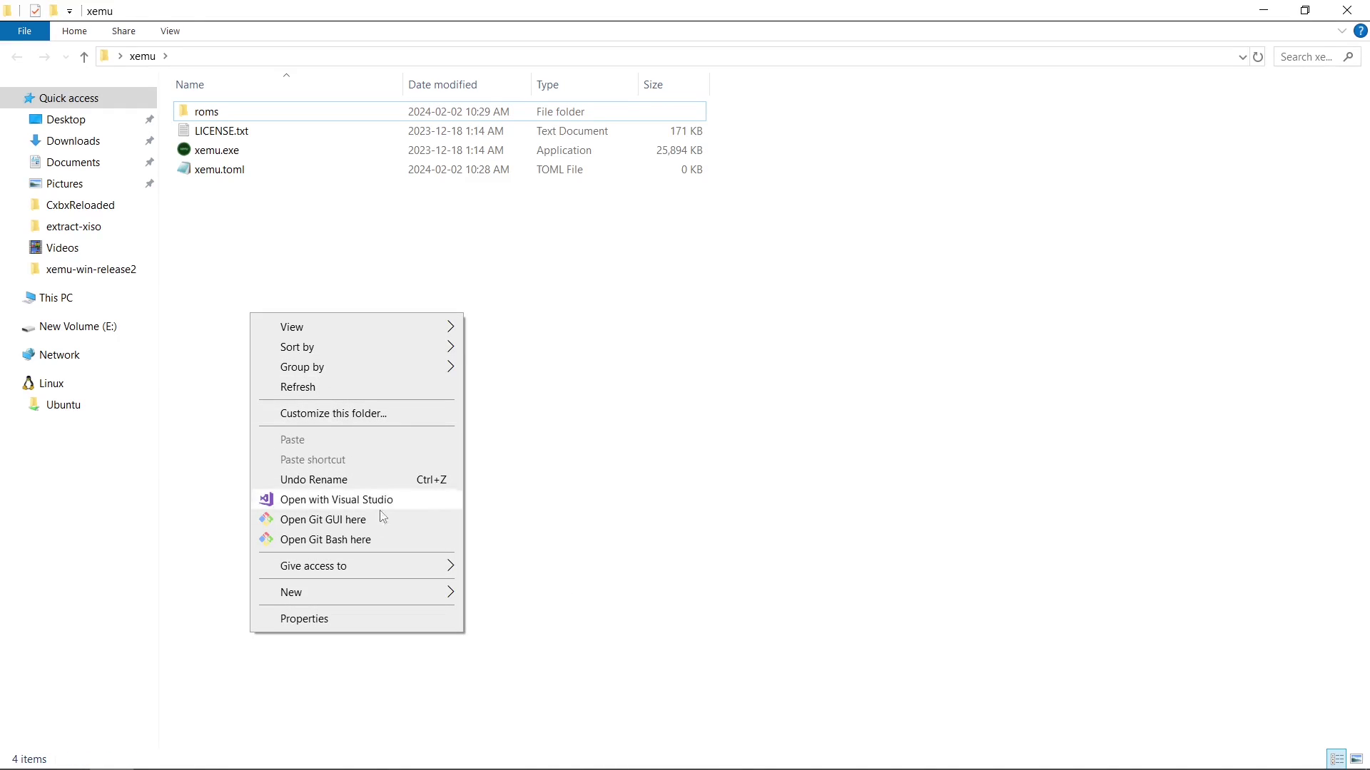
pyautogui.moveTo(383, 594)
pyautogui.click(532, 599)
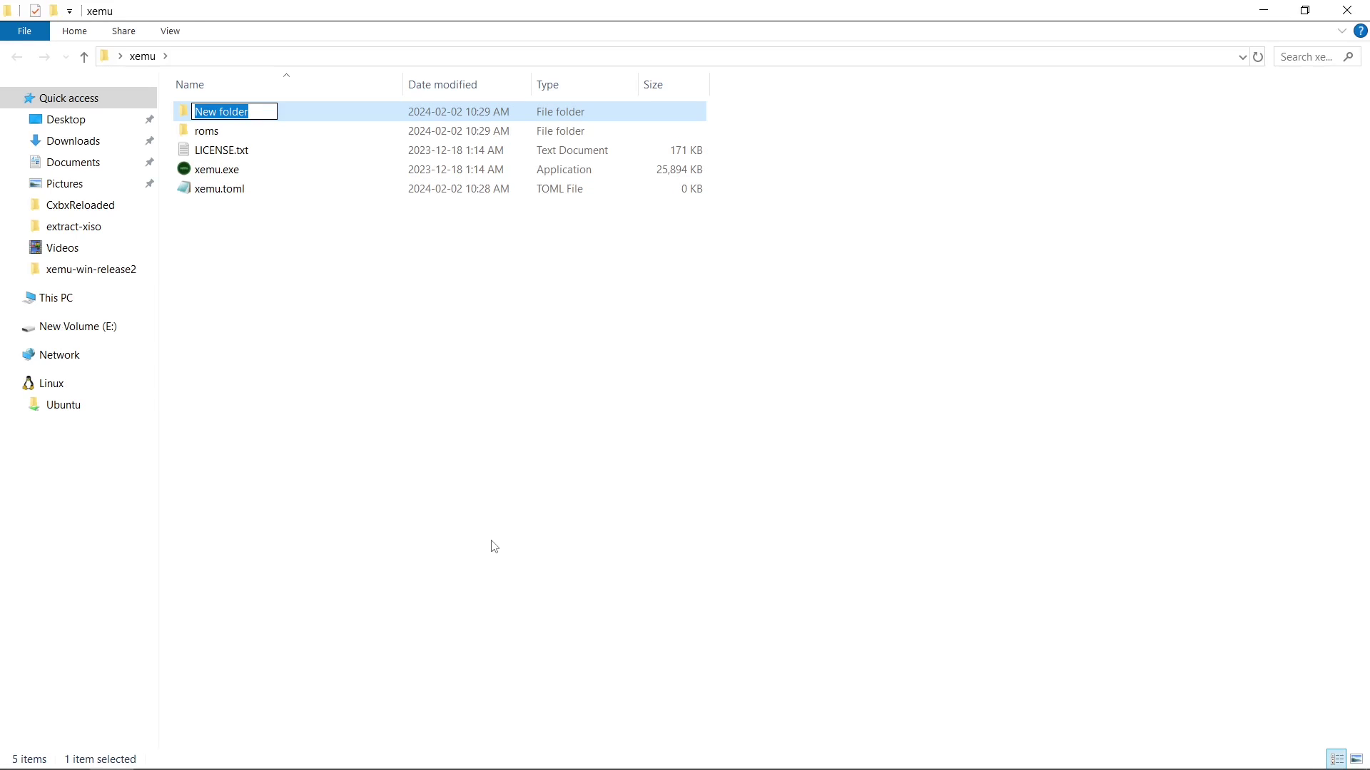
pyautogui.write('hdd')
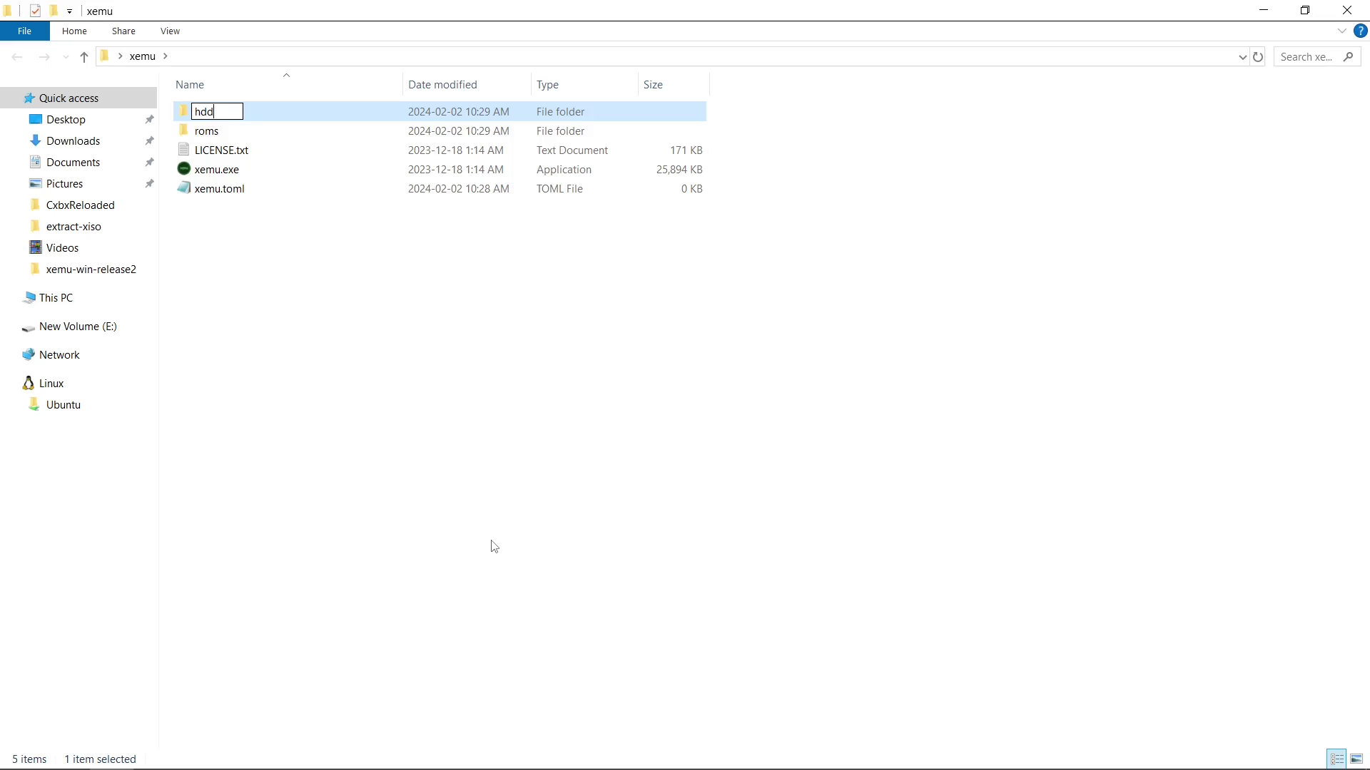
pyautogui.press('Return')
# - Create a new folder named bios inside the xemu folder
pyautogui.rightClick(333, 356)
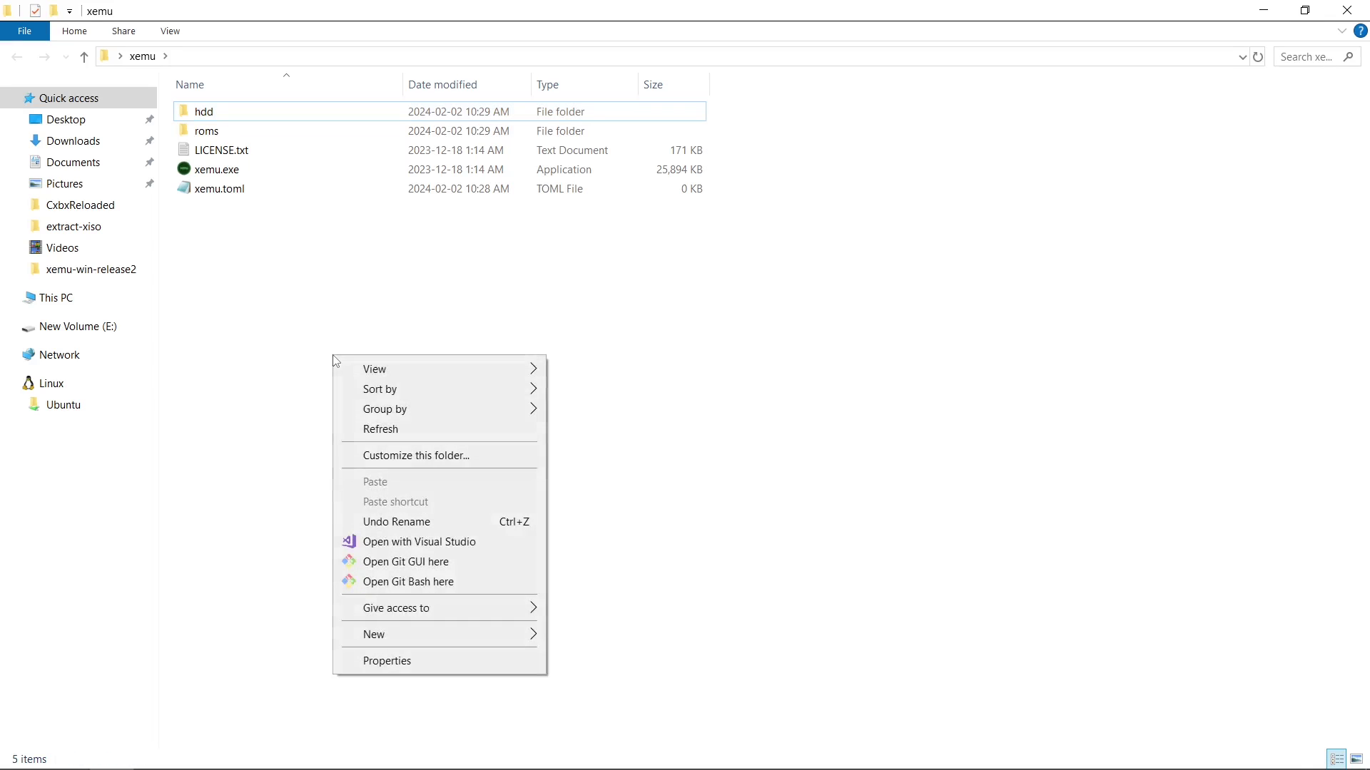
pyautogui.moveTo(484, 637)
pyautogui.click(602, 644)
pyautogui.write('bios')
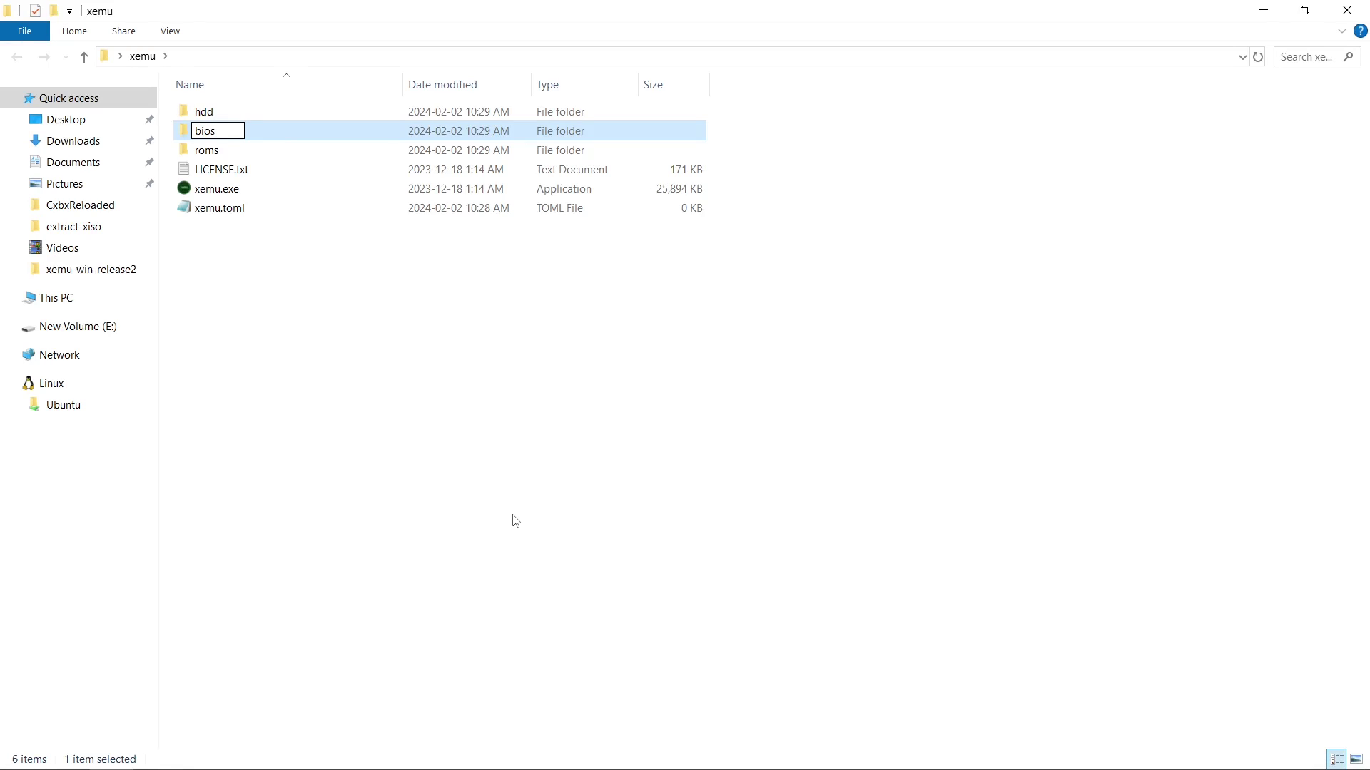
pyautogui.press('Return')
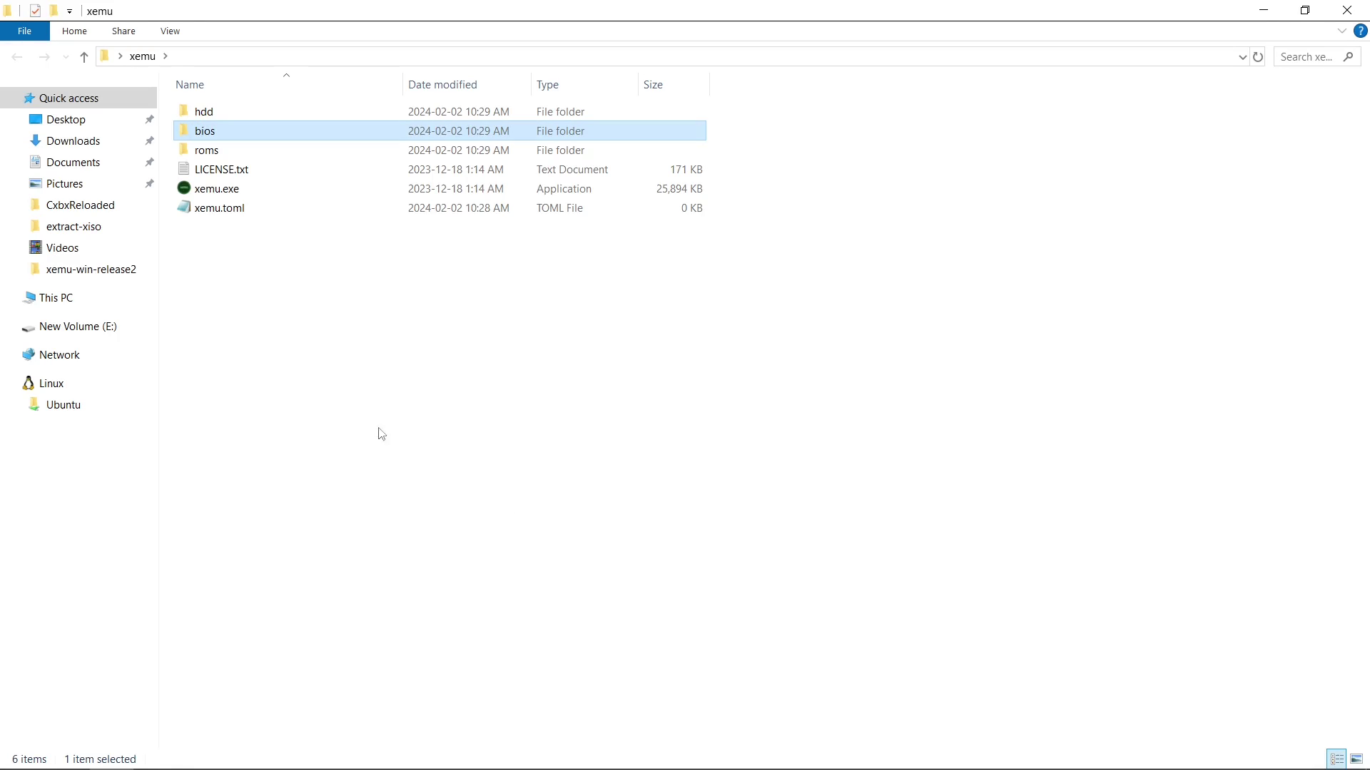
# - Create a new folder named boot inside the xemu folder
pyautogui.rightClick(335, 378)
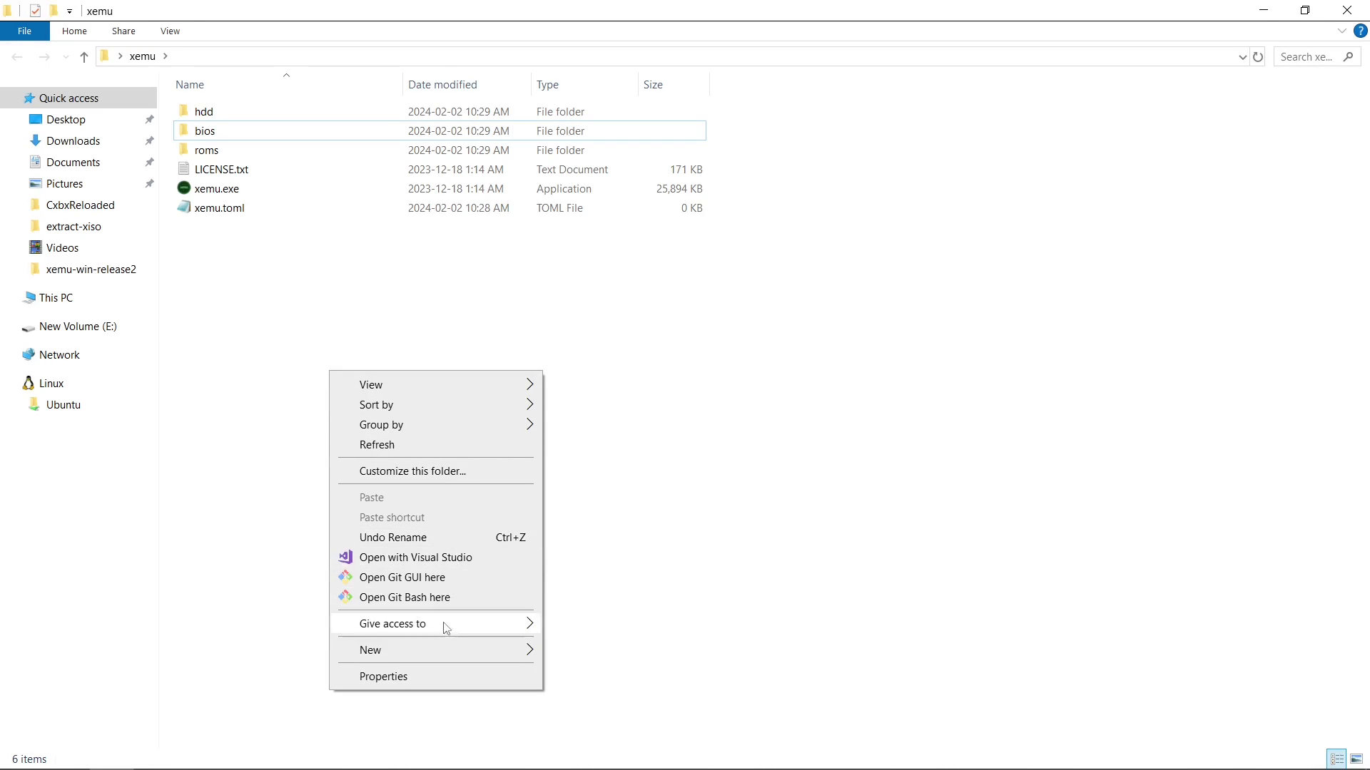
pyautogui.moveTo(443, 651)
pyautogui.click(595, 651)
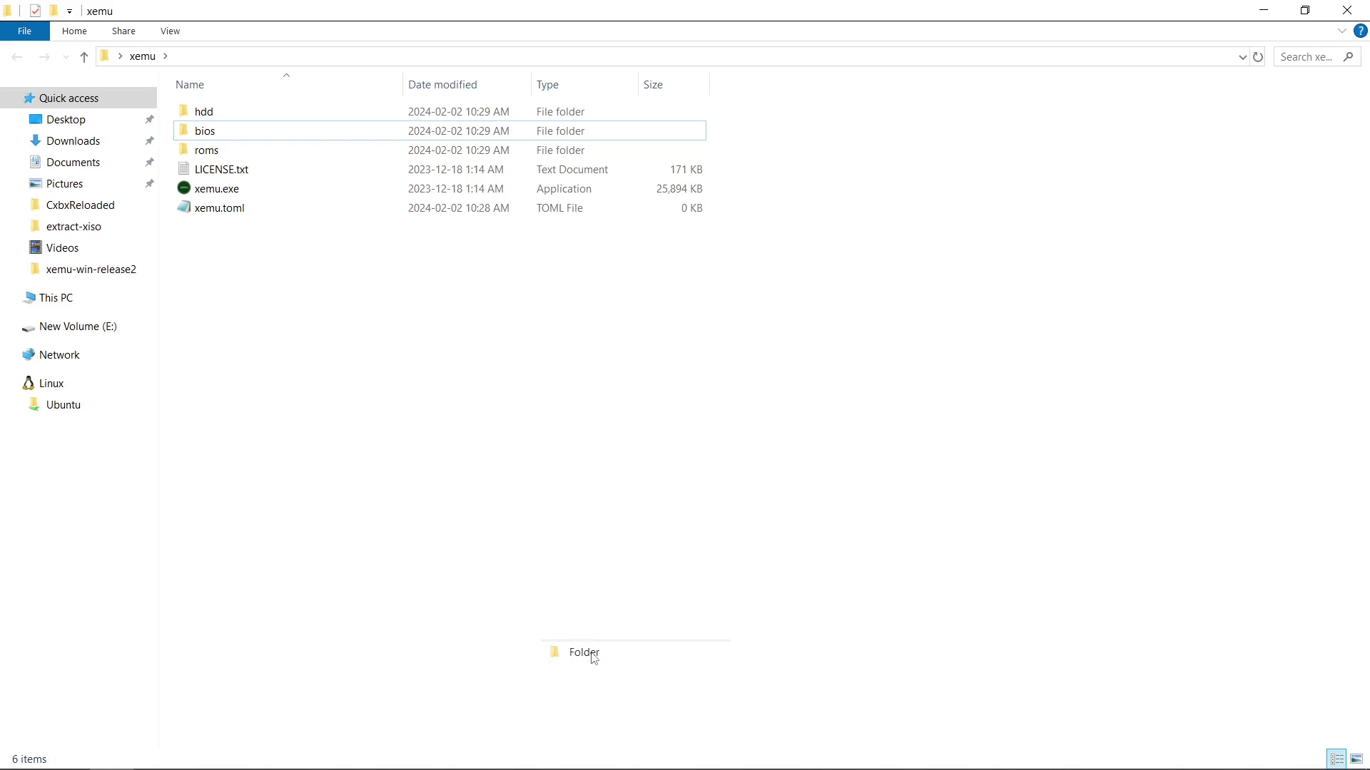
pyautogui.write('boot')
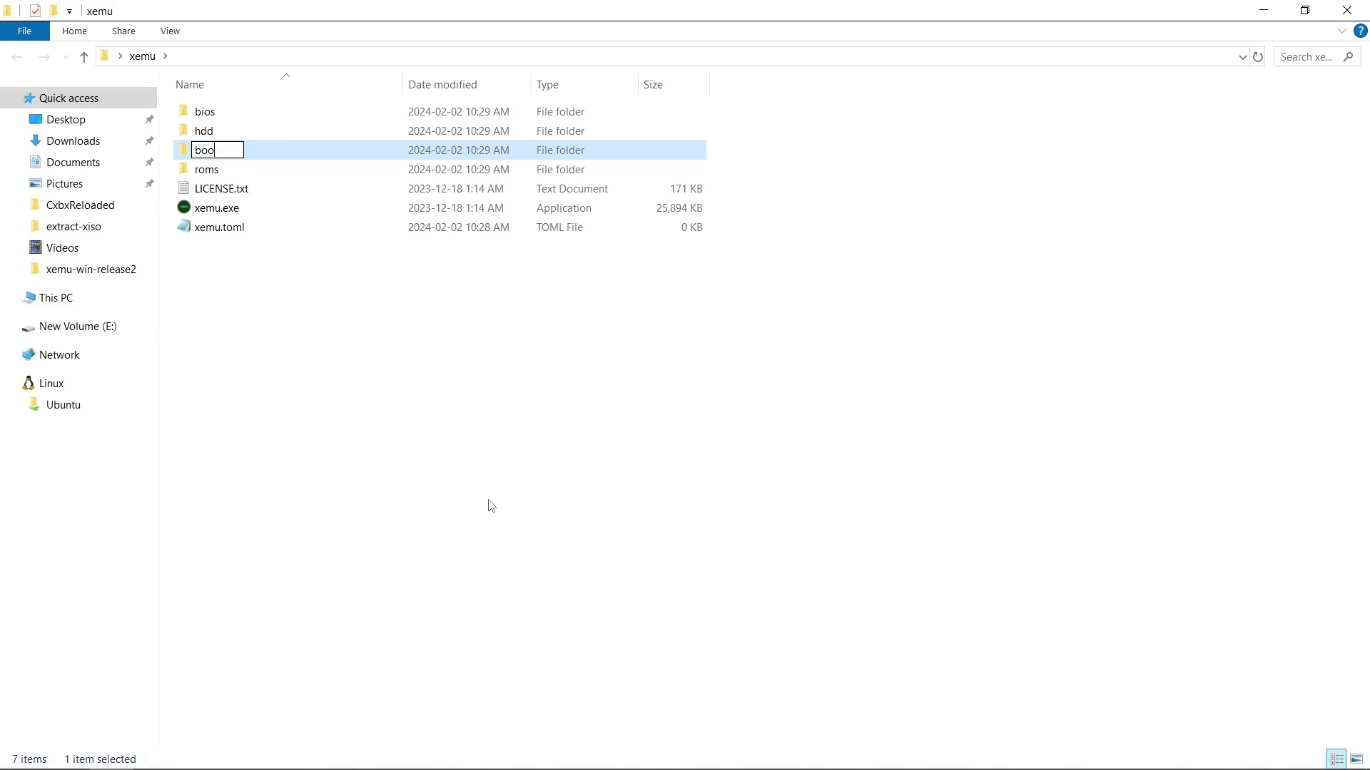
pyautogui.press('Return')
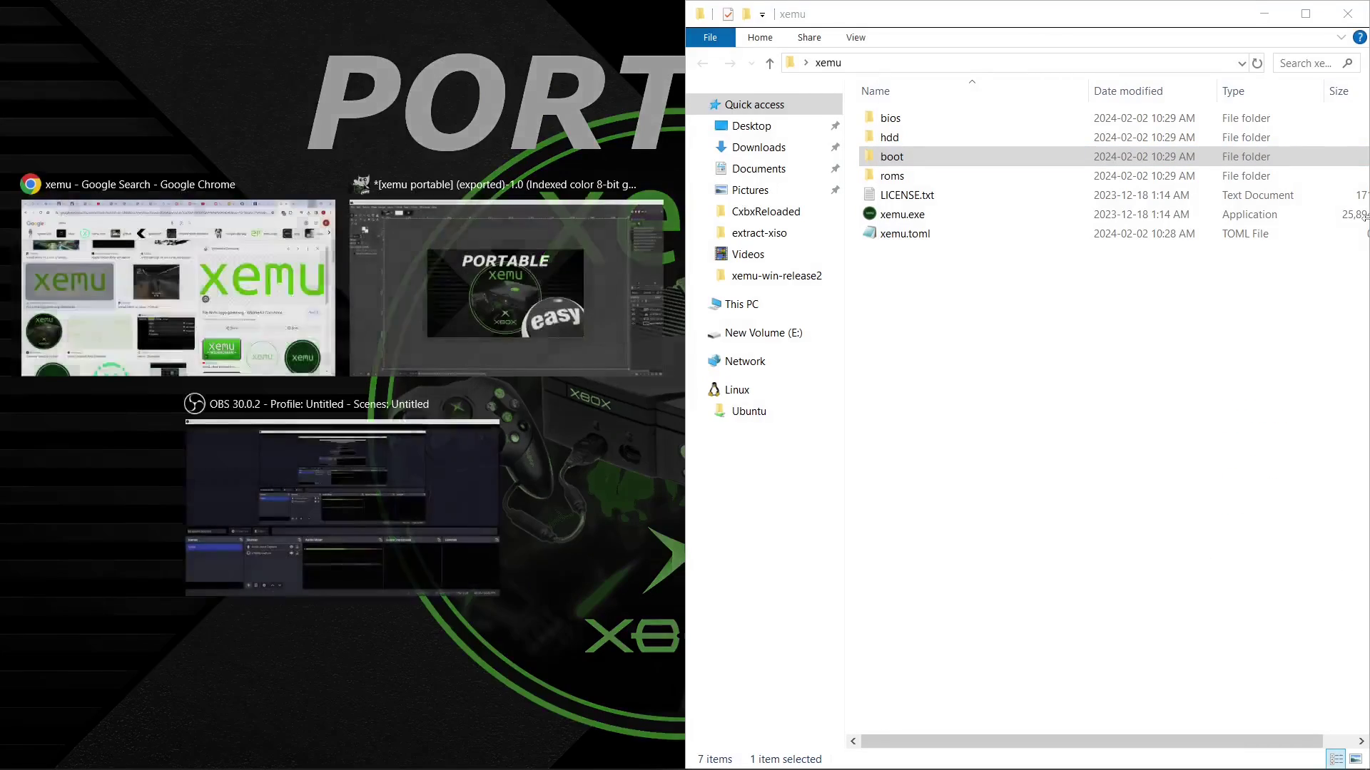
# - Open the XEMU_FILES folder from the desktop and arrange its window side by side with the xemu folder window
pyautogui.click(624, 482)
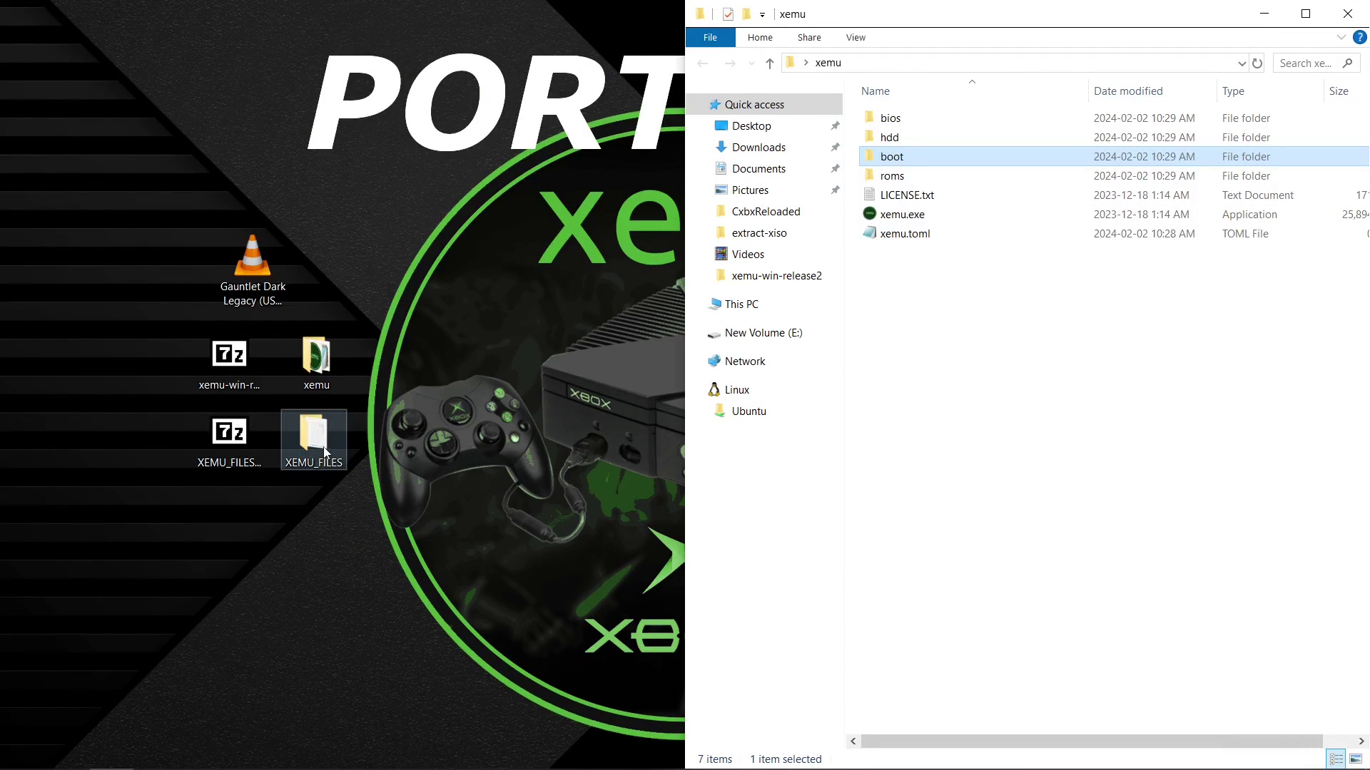
pyautogui.doubleClick(323, 449)
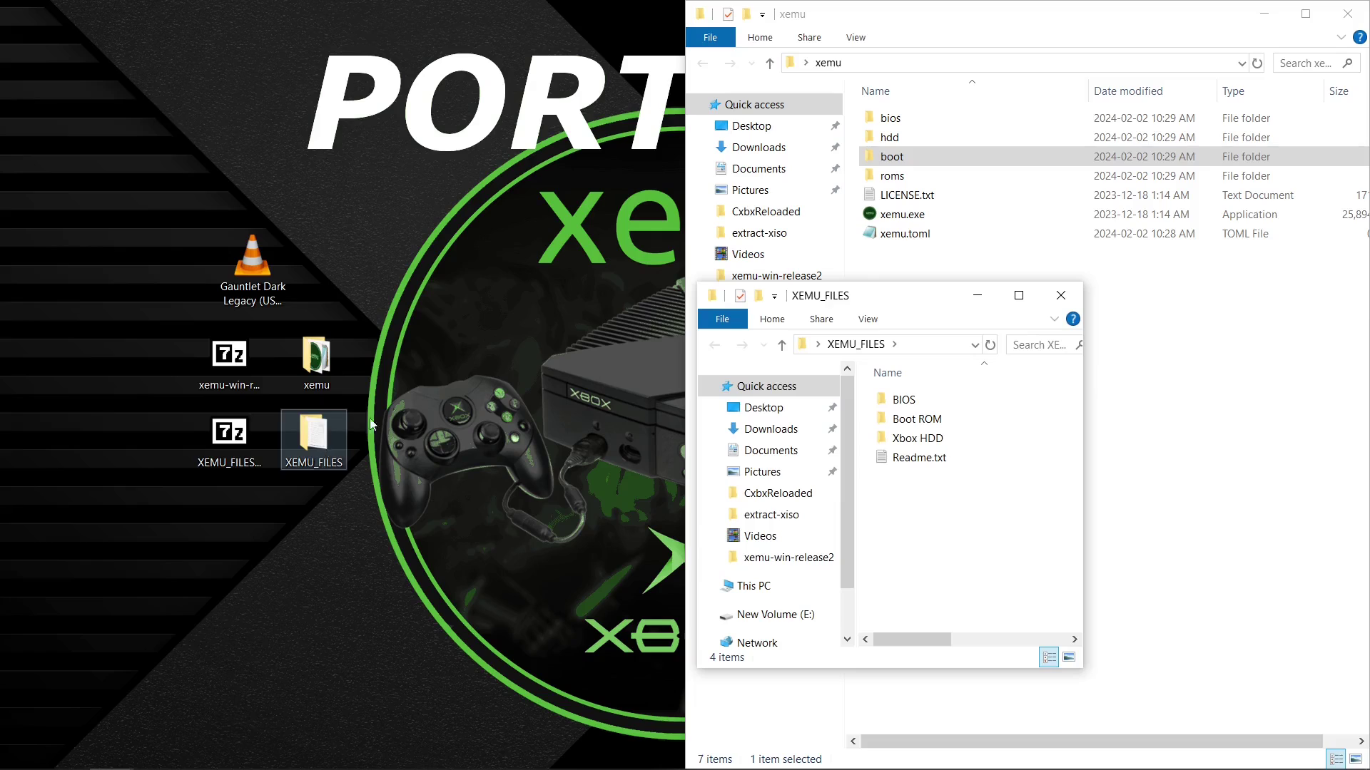
pyautogui.moveTo(892, 300); pyautogui.dragTo(3, 298)
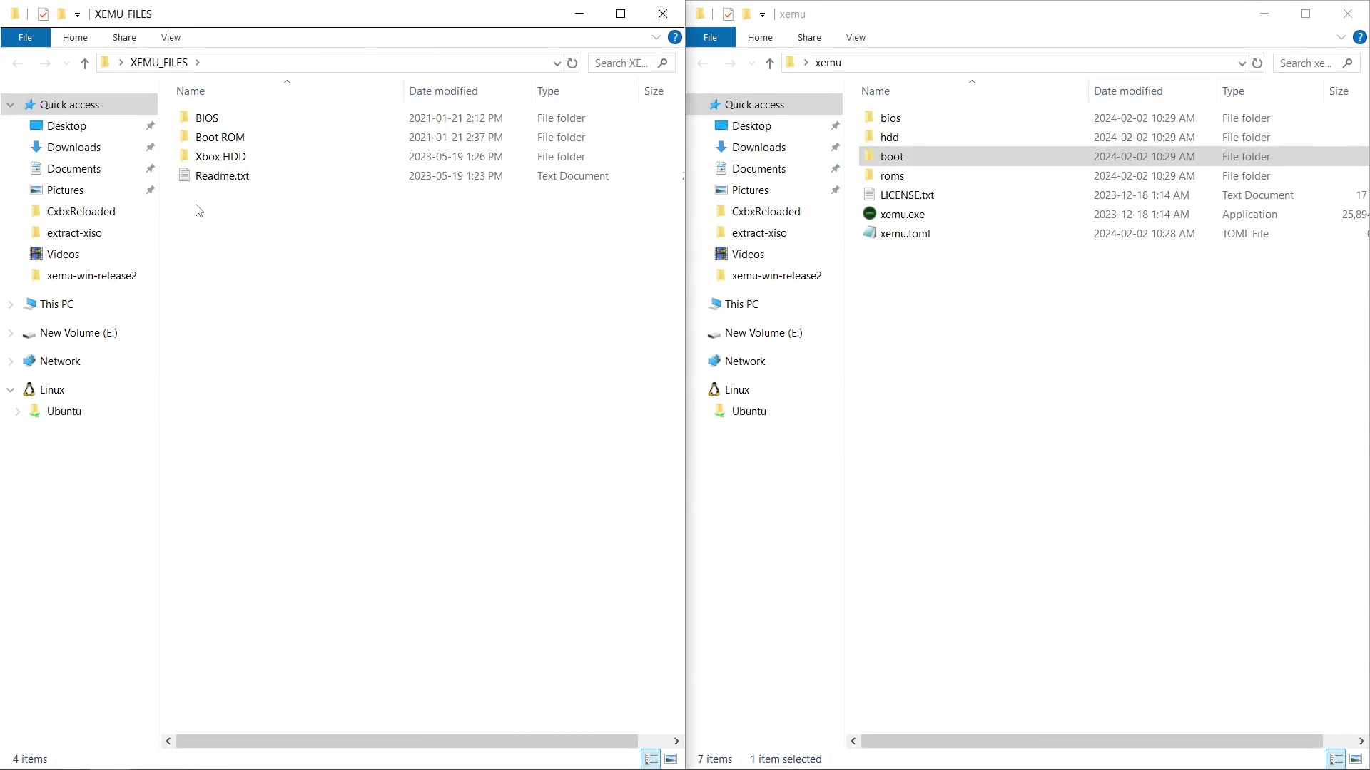
# - Copy Complex_4627.bin and Complex_4627v1.03.bin from the XEMU_FILES BIOS folder into xemu's bios folder
pyautogui.doubleClick(227, 119)
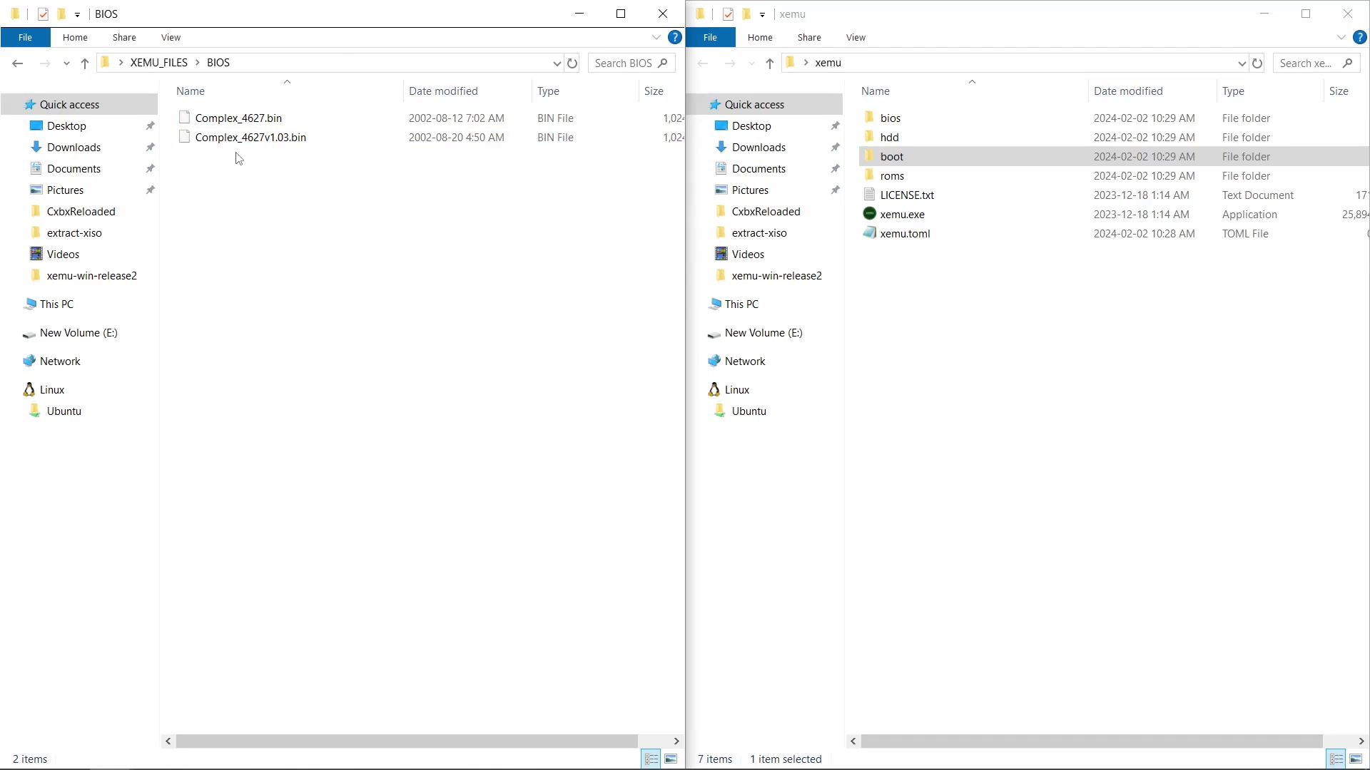
pyautogui.moveTo(238, 154); pyautogui.dragTo(220, 123)
pyautogui.rightClick(220, 123)
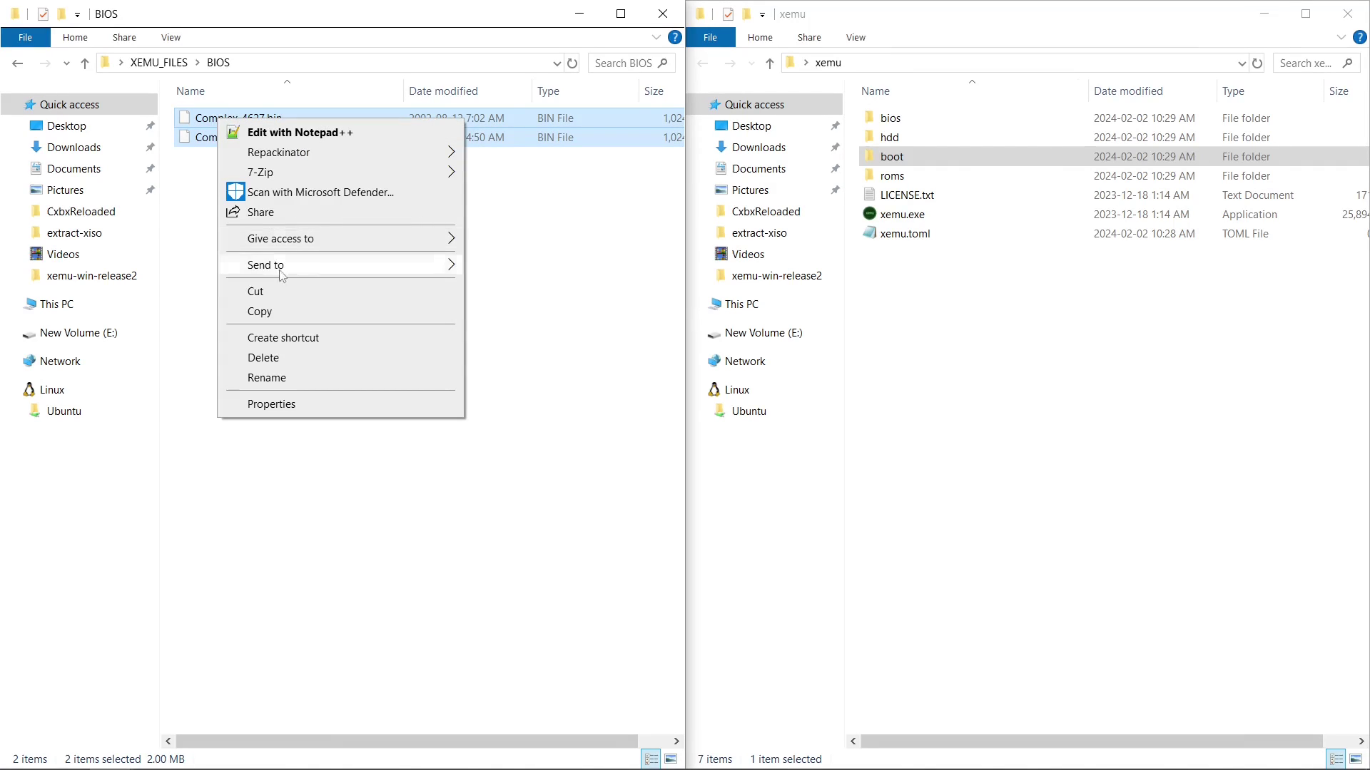
pyautogui.click(260, 309)
pyautogui.click(892, 121)
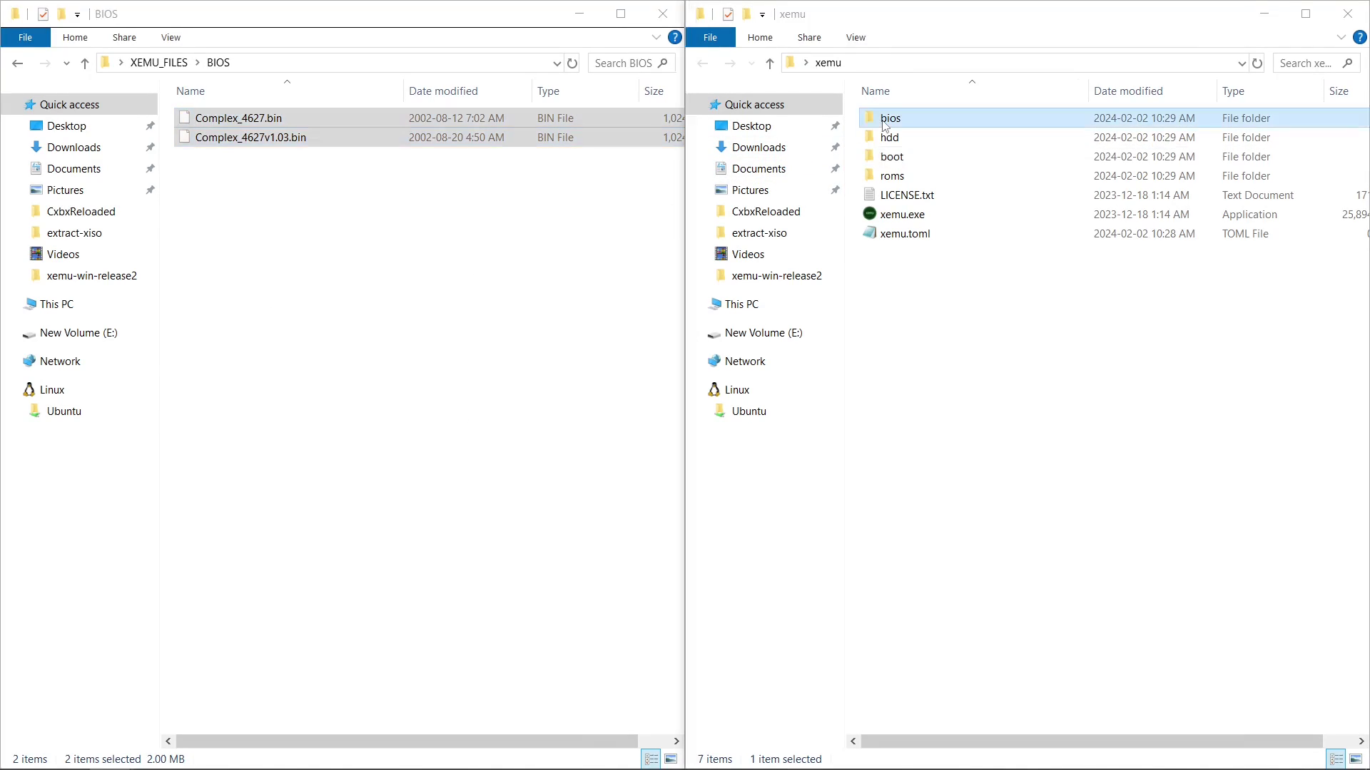
pyautogui.doubleClick(894, 127)
pyautogui.rightClick(911, 180)
pyautogui.click(973, 306)
# - Copy mcpx_1.0.bin and MD5.txt from the XEMU_FILES Boot ROM folder into xemu's boot folder
pyautogui.click(770, 63)
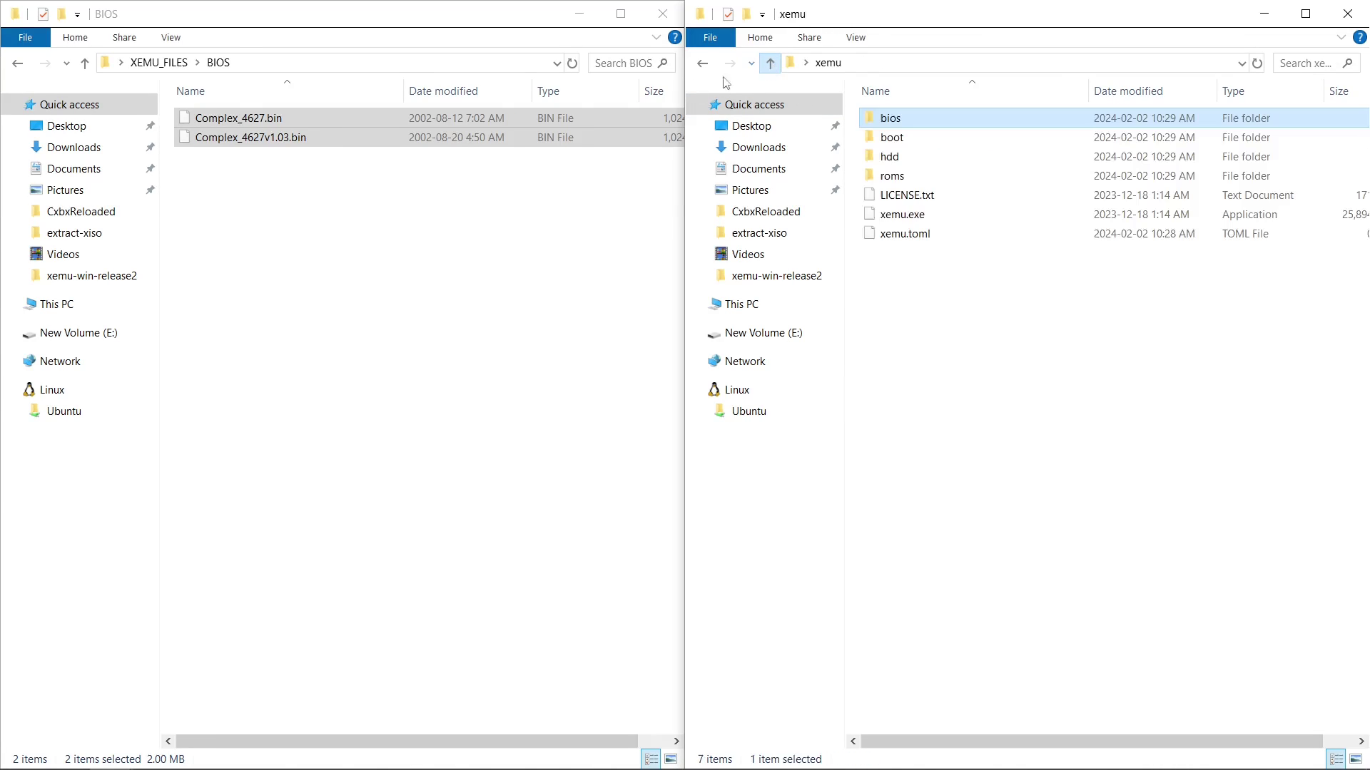
pyautogui.click(85, 63)
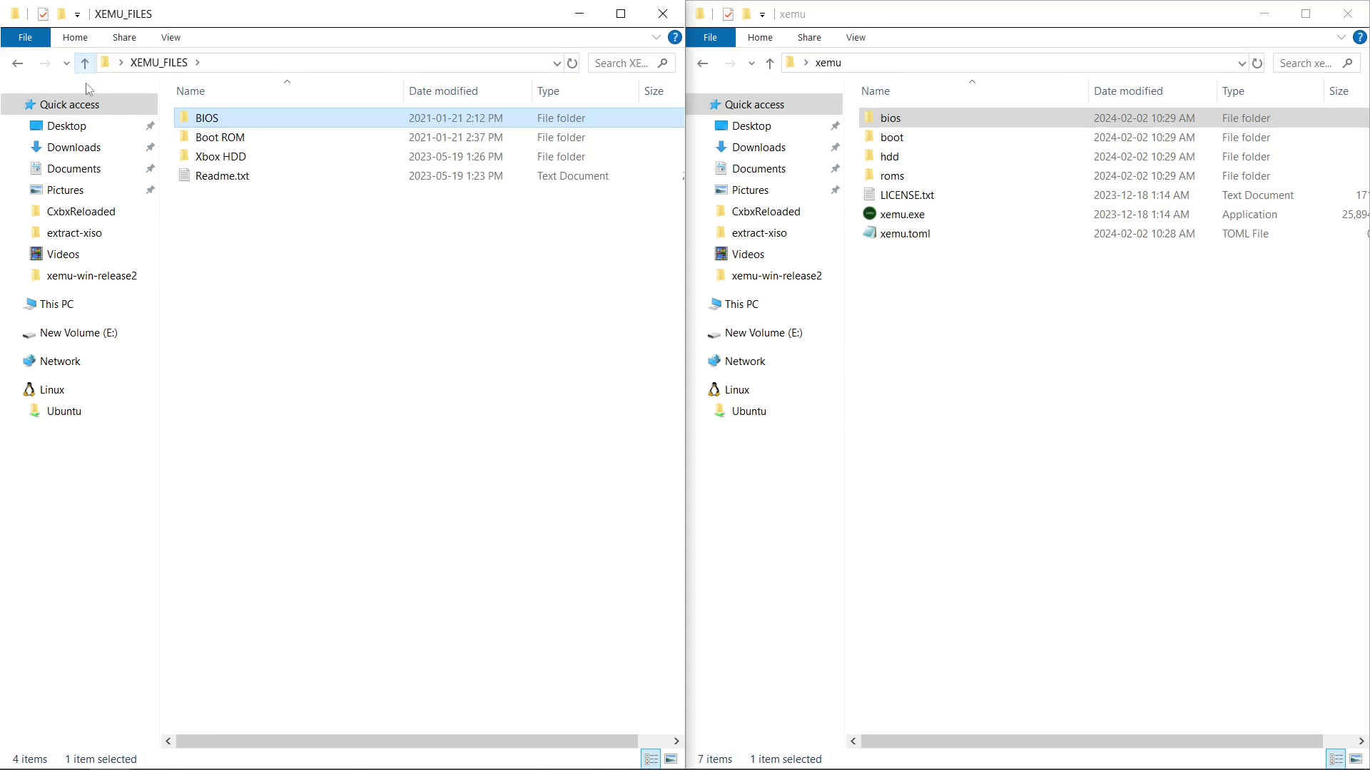
pyautogui.doubleClick(214, 139)
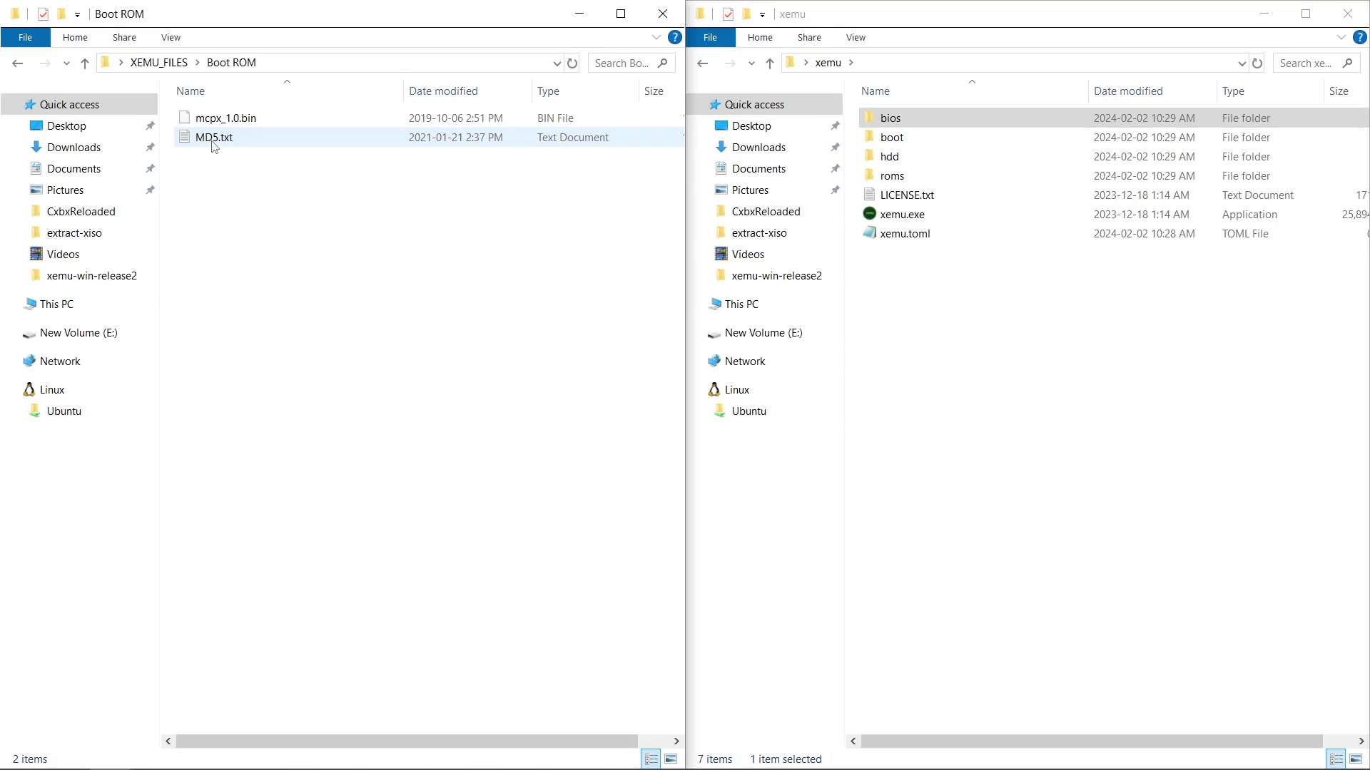
pyautogui.moveTo(227, 163); pyautogui.dragTo(208, 120)
pyautogui.rightClick(208, 122)
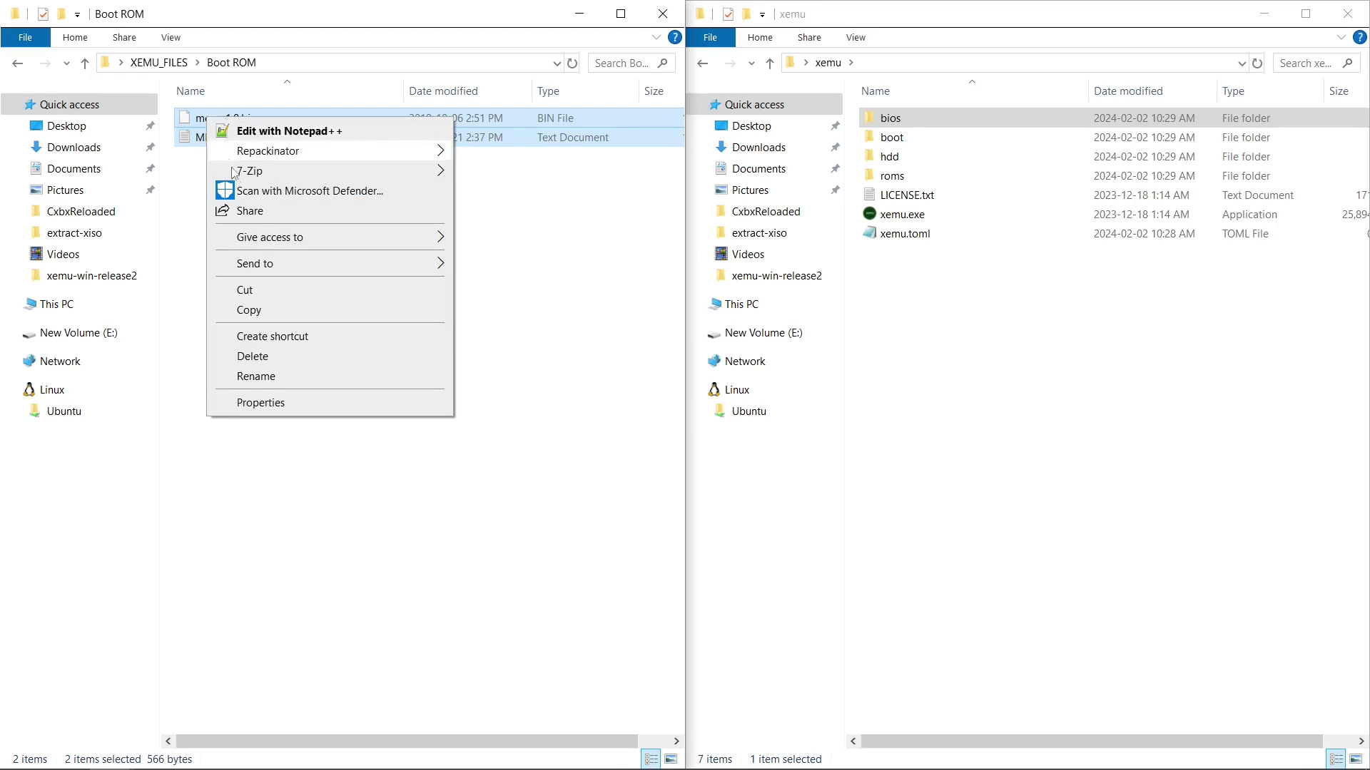
pyautogui.click(272, 312)
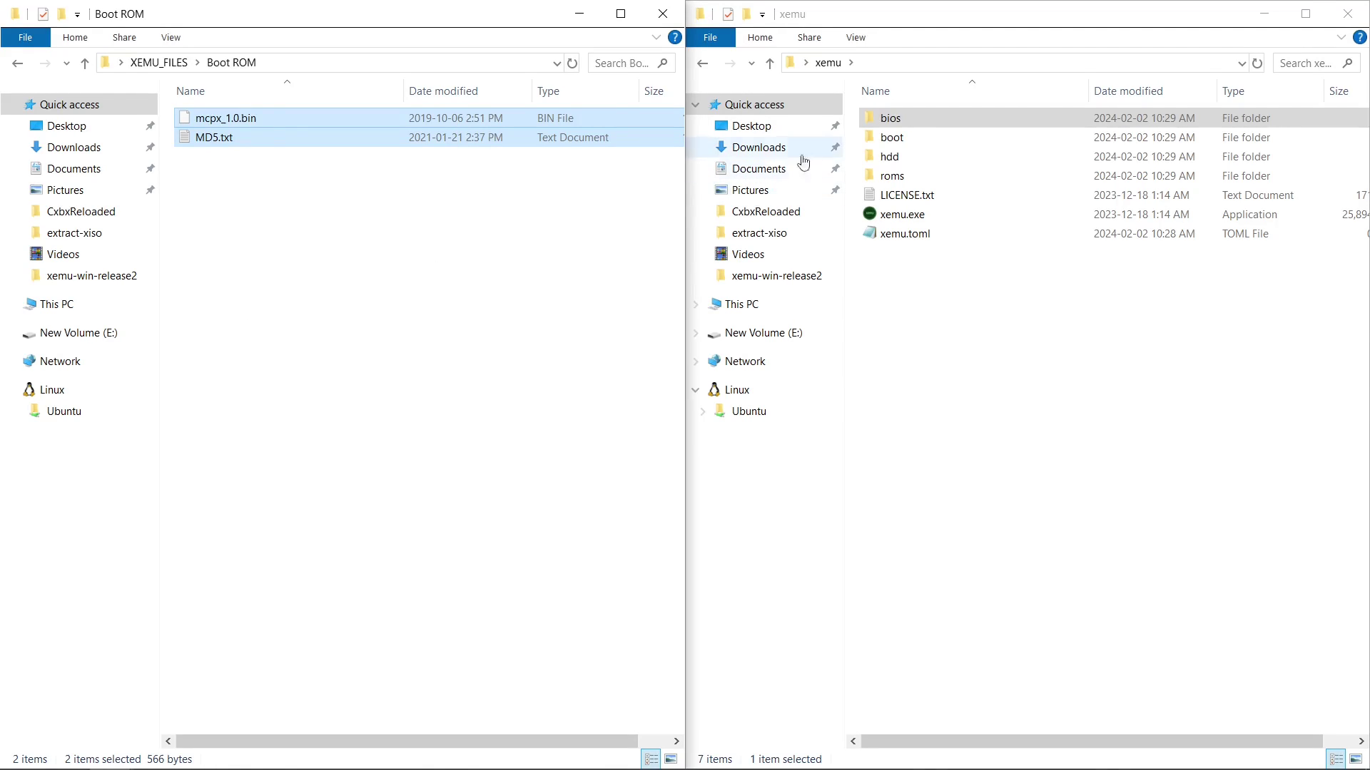
pyautogui.doubleClick(896, 146)
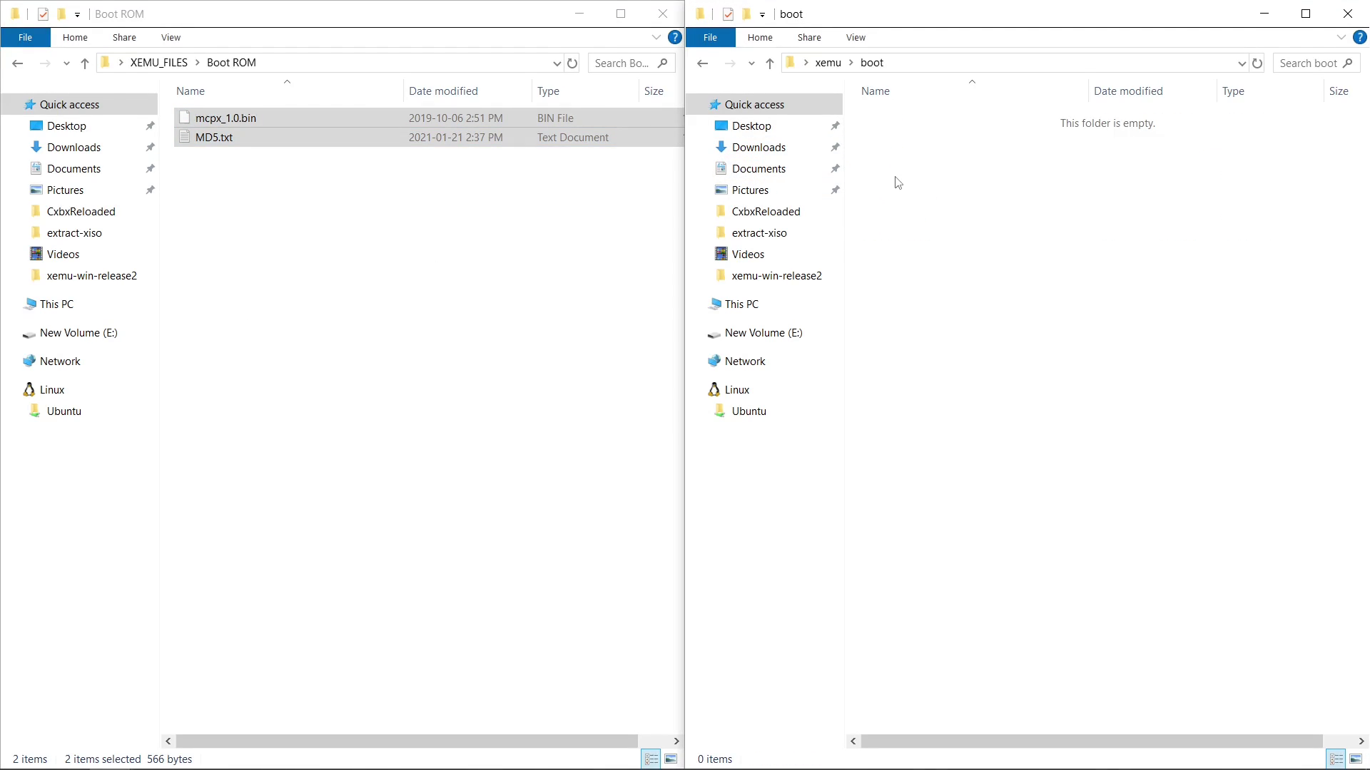
pyautogui.rightClick(895, 176)
pyautogui.click(939, 312)
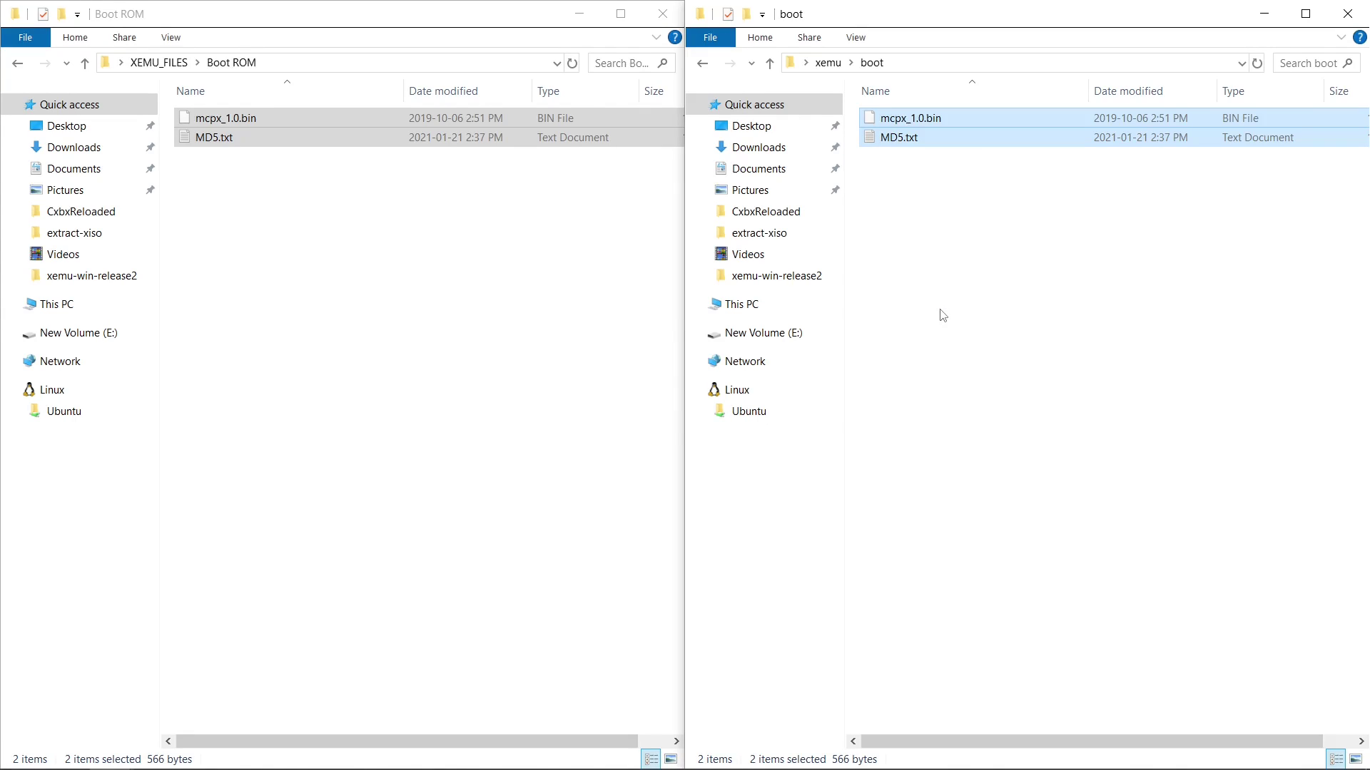
# - Copy xbox_hdd.qcow2 from the XEMU_FILES Xbox HDD folder into xemu's hdd folder
pyautogui.click(771, 64)
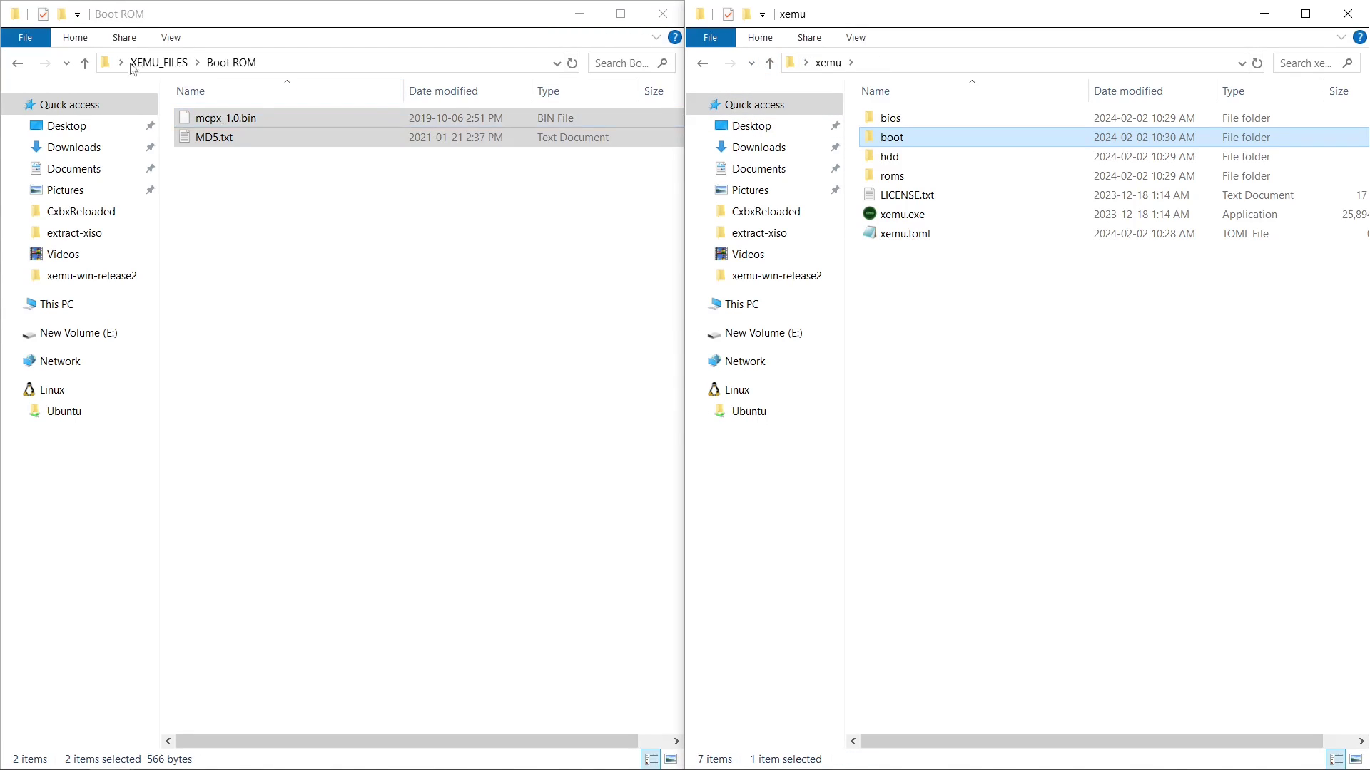
pyautogui.click(83, 63)
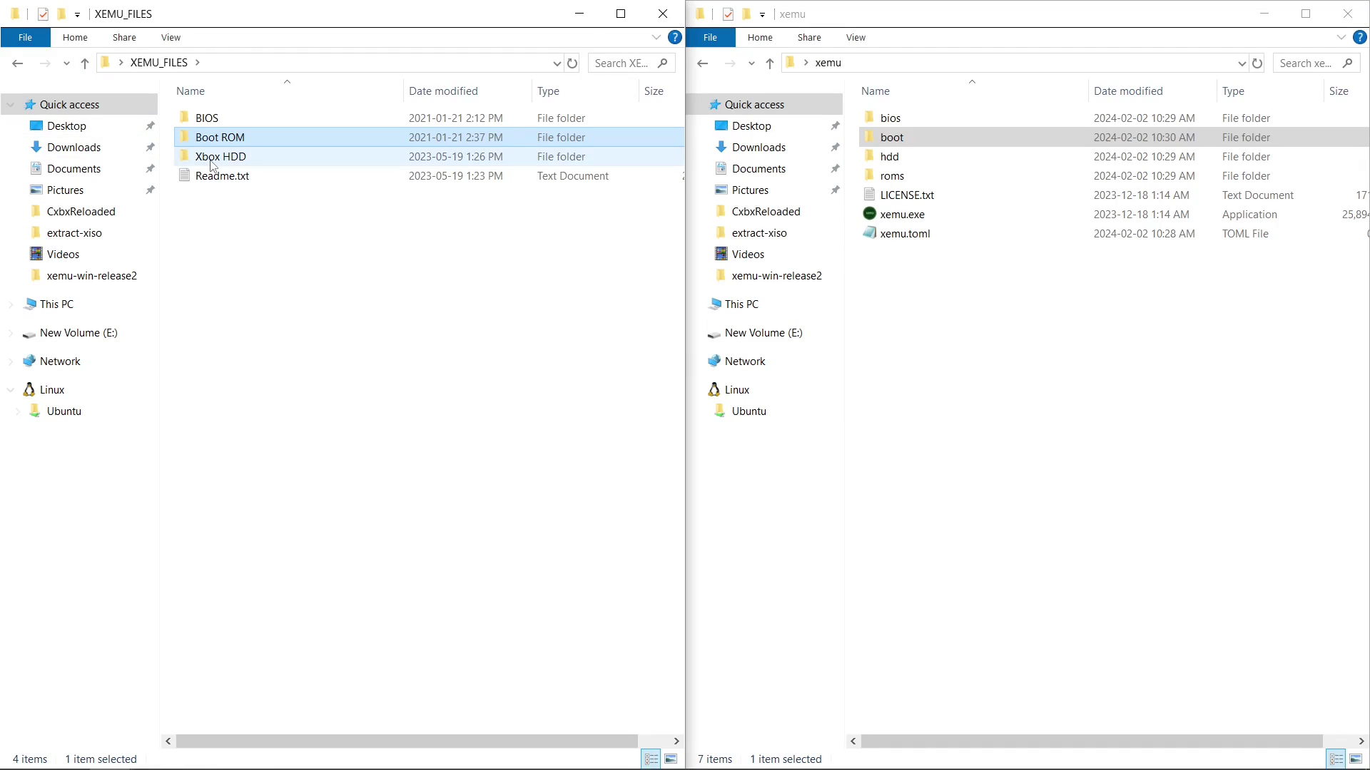
pyautogui.doubleClick(212, 159)
pyautogui.click(232, 122)
pyautogui.rightClick(233, 125)
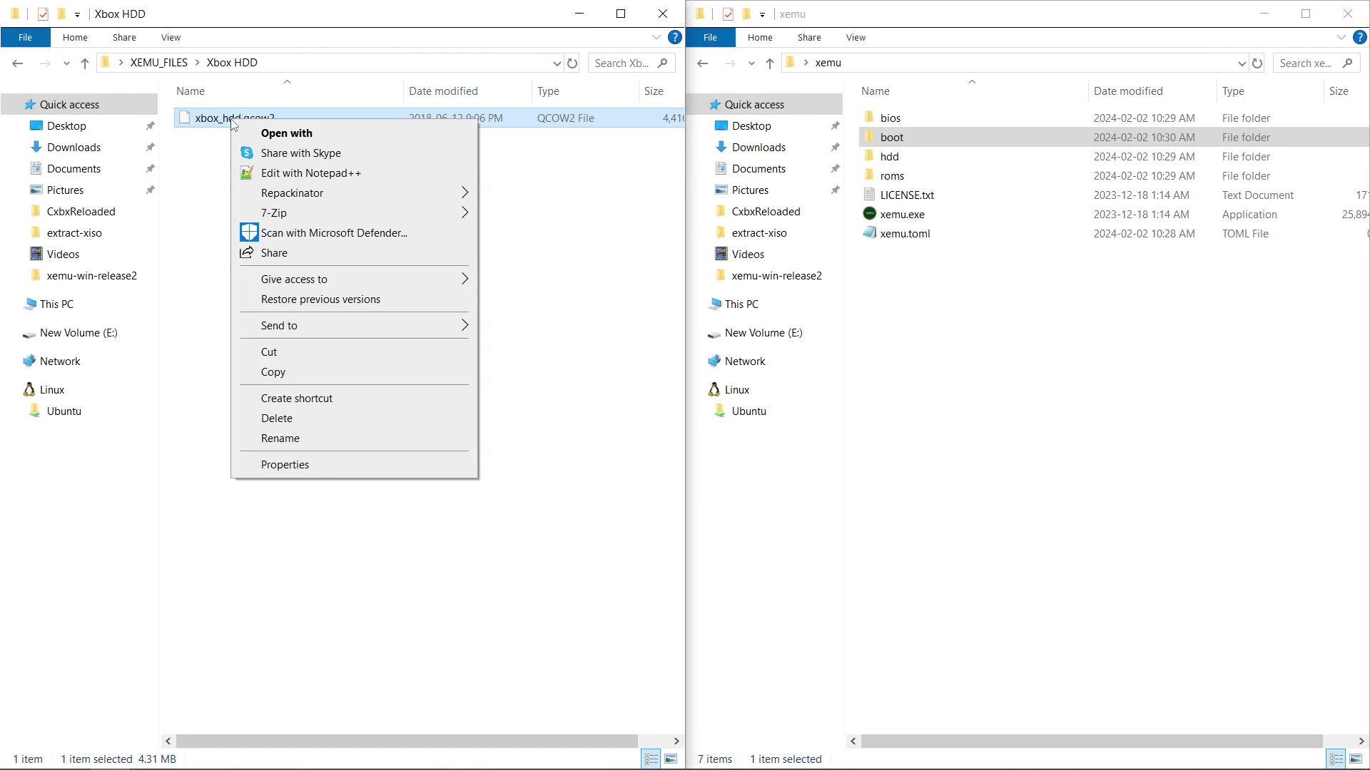
pyautogui.click(286, 372)
pyautogui.doubleClick(904, 161)
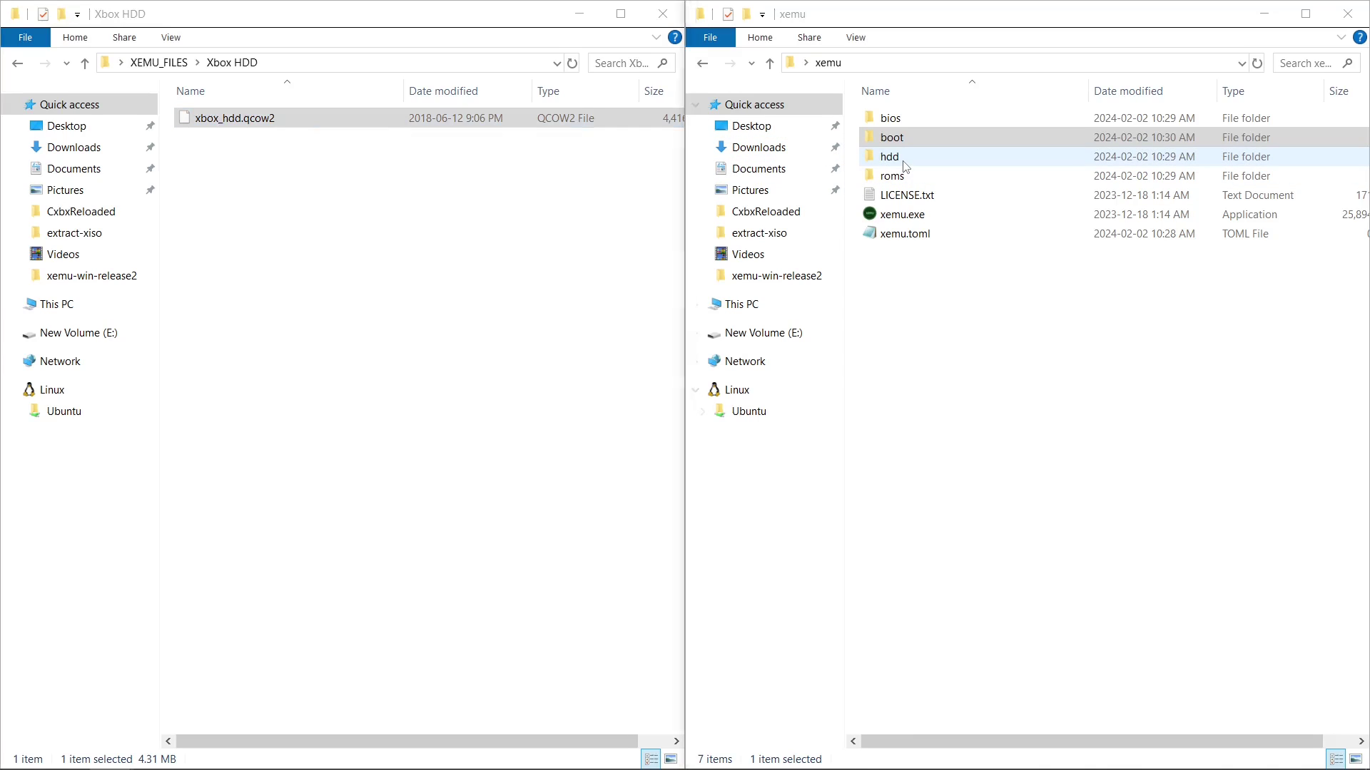
pyautogui.rightClick(905, 165)
pyautogui.click(945, 290)
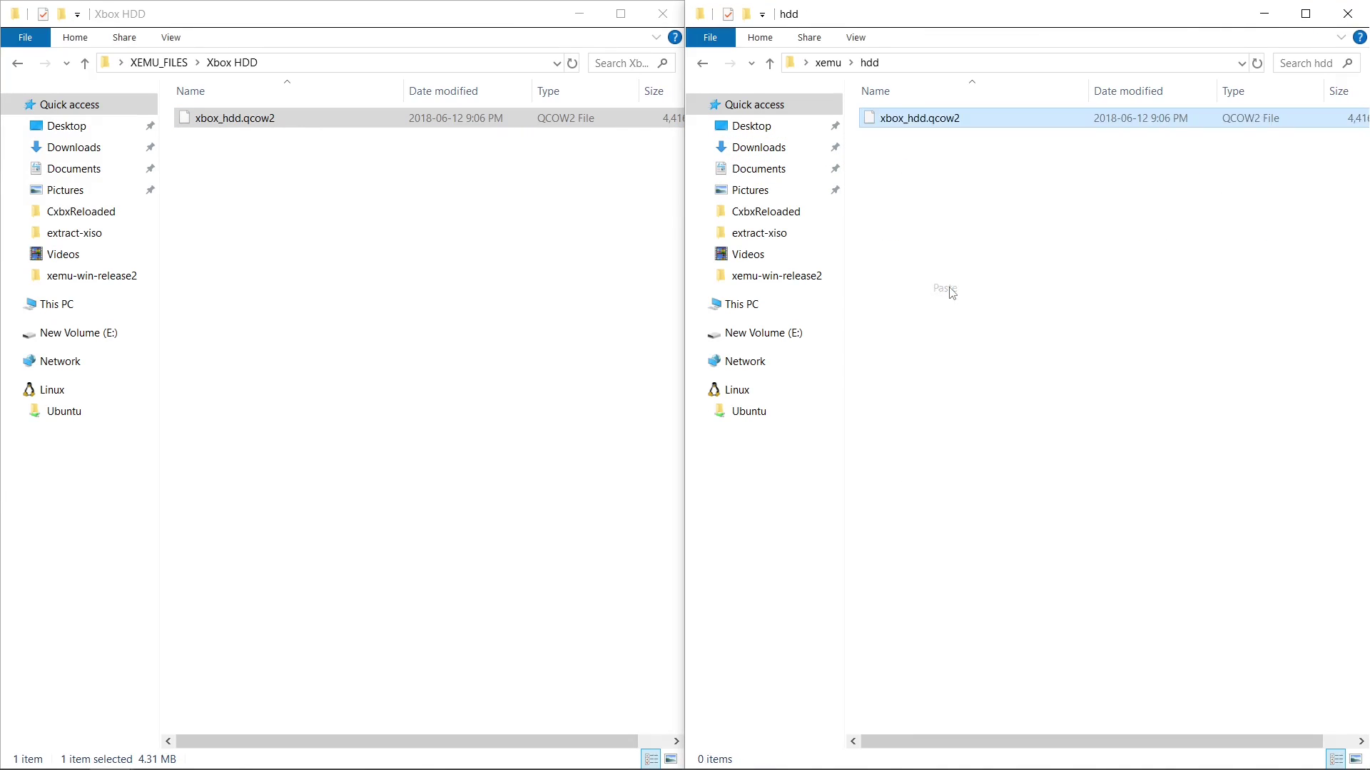
# - Move Gauntlet Dark Legacy (USA).iso from the desktop into xemu's roms folder
pyautogui.click(770, 62)
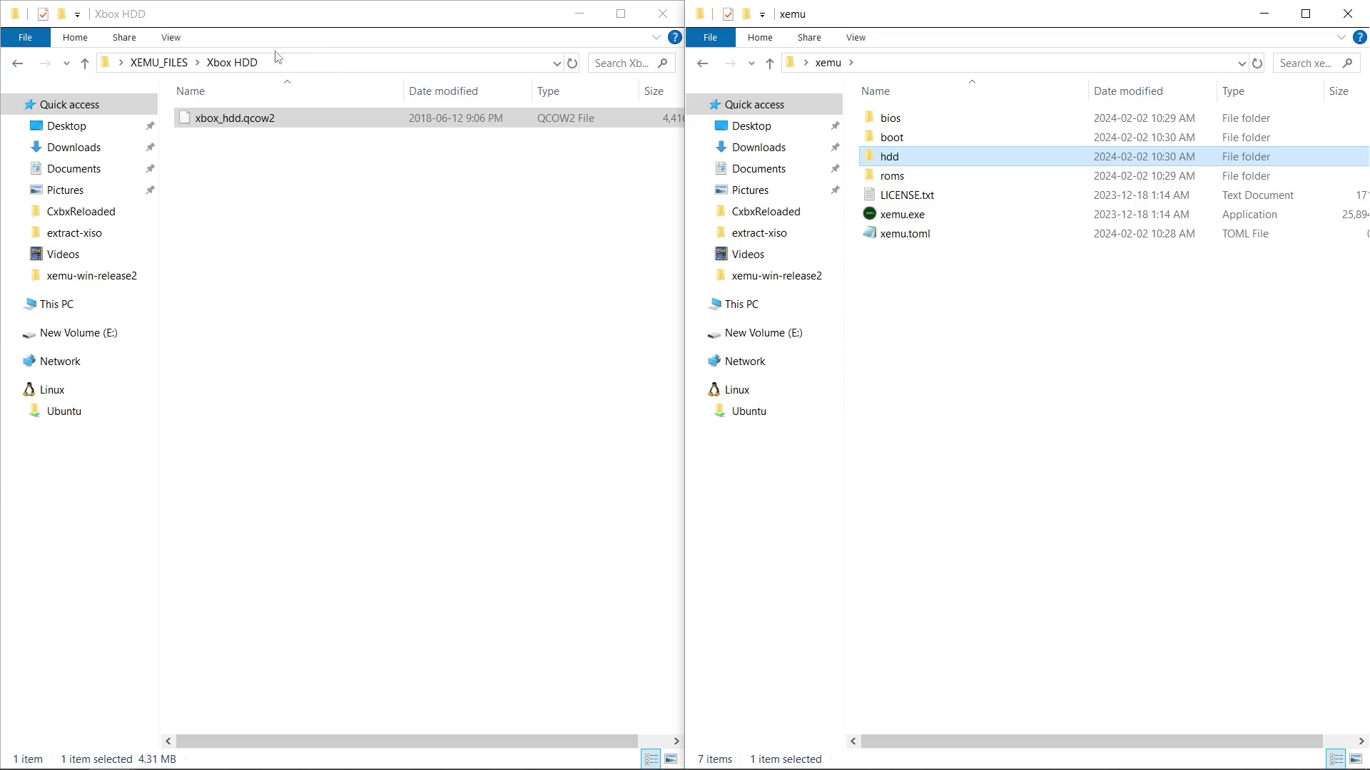
pyautogui.click(85, 63)
pyautogui.click(85, 63)
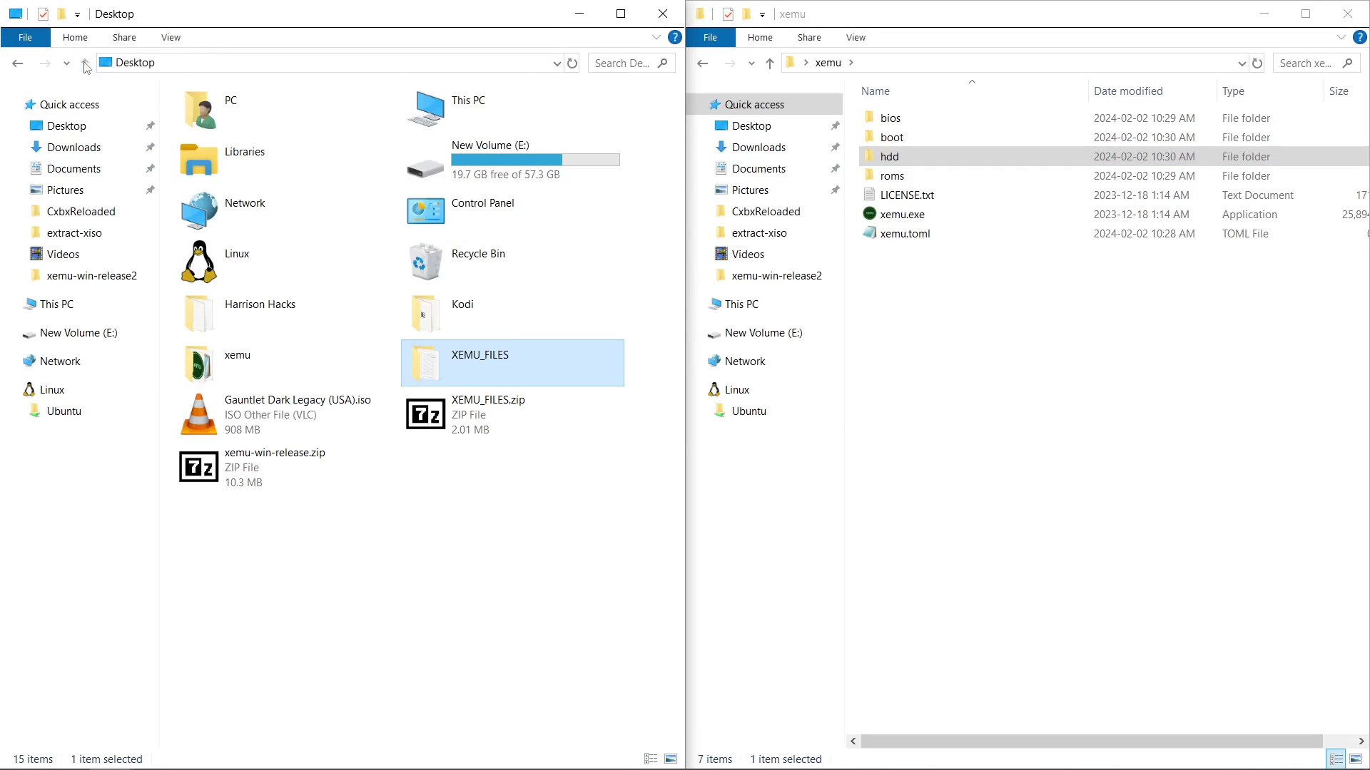
pyautogui.rightClick(251, 419)
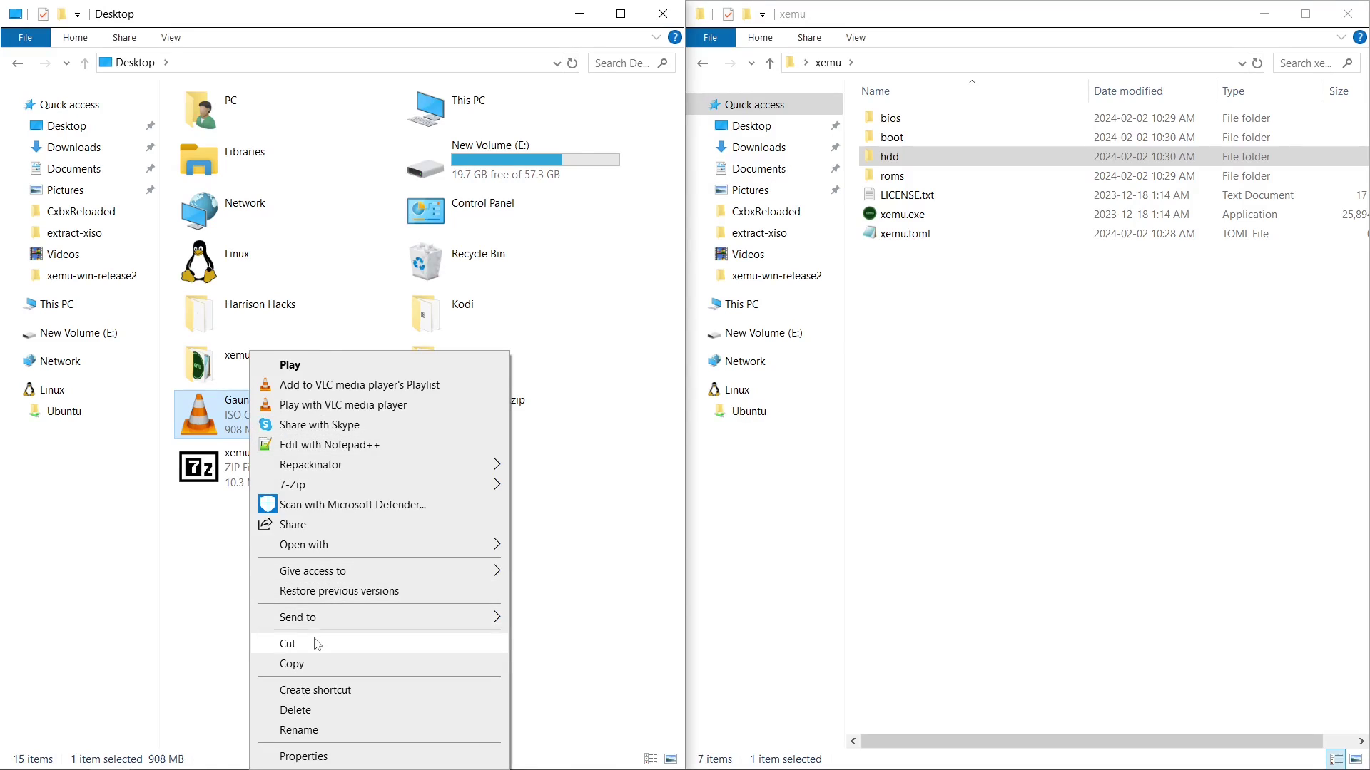
pyautogui.click(318, 645)
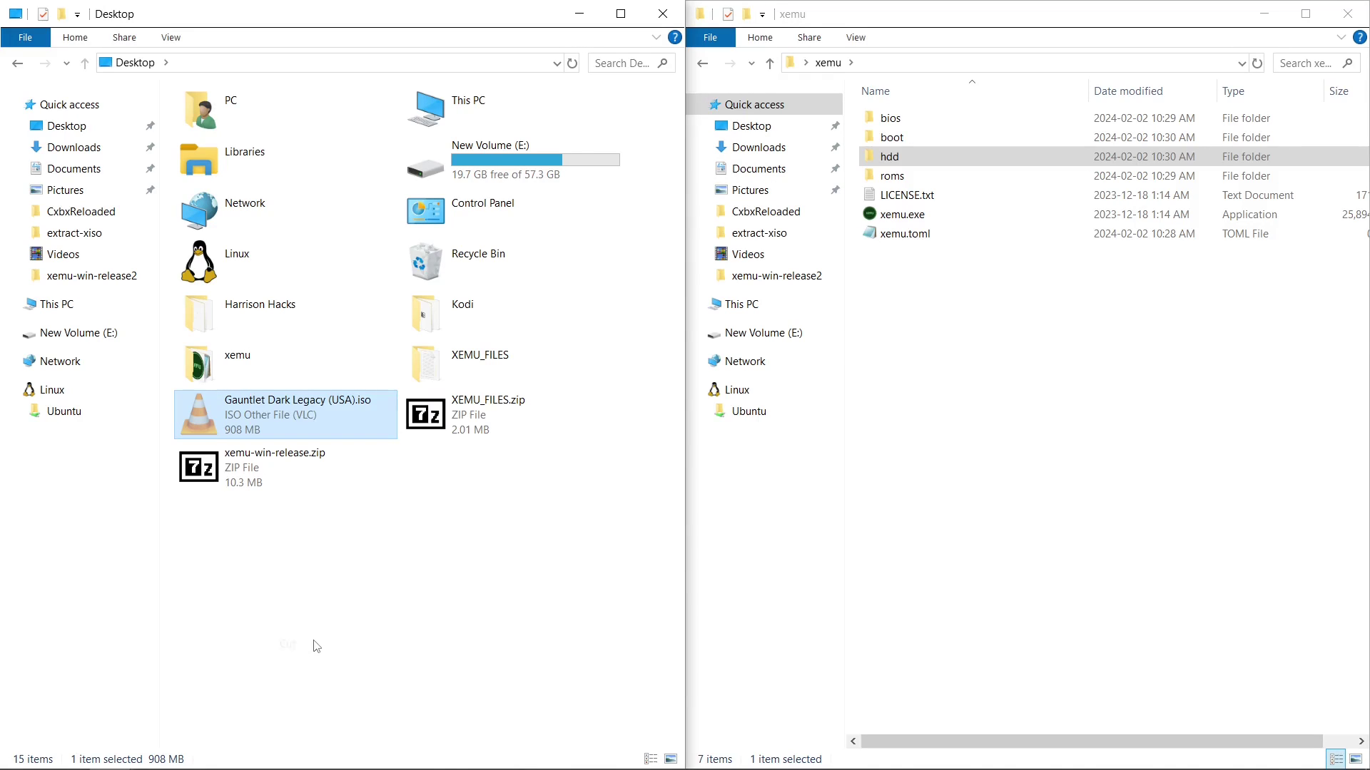
pyautogui.doubleClick(898, 178)
pyautogui.rightClick(944, 174)
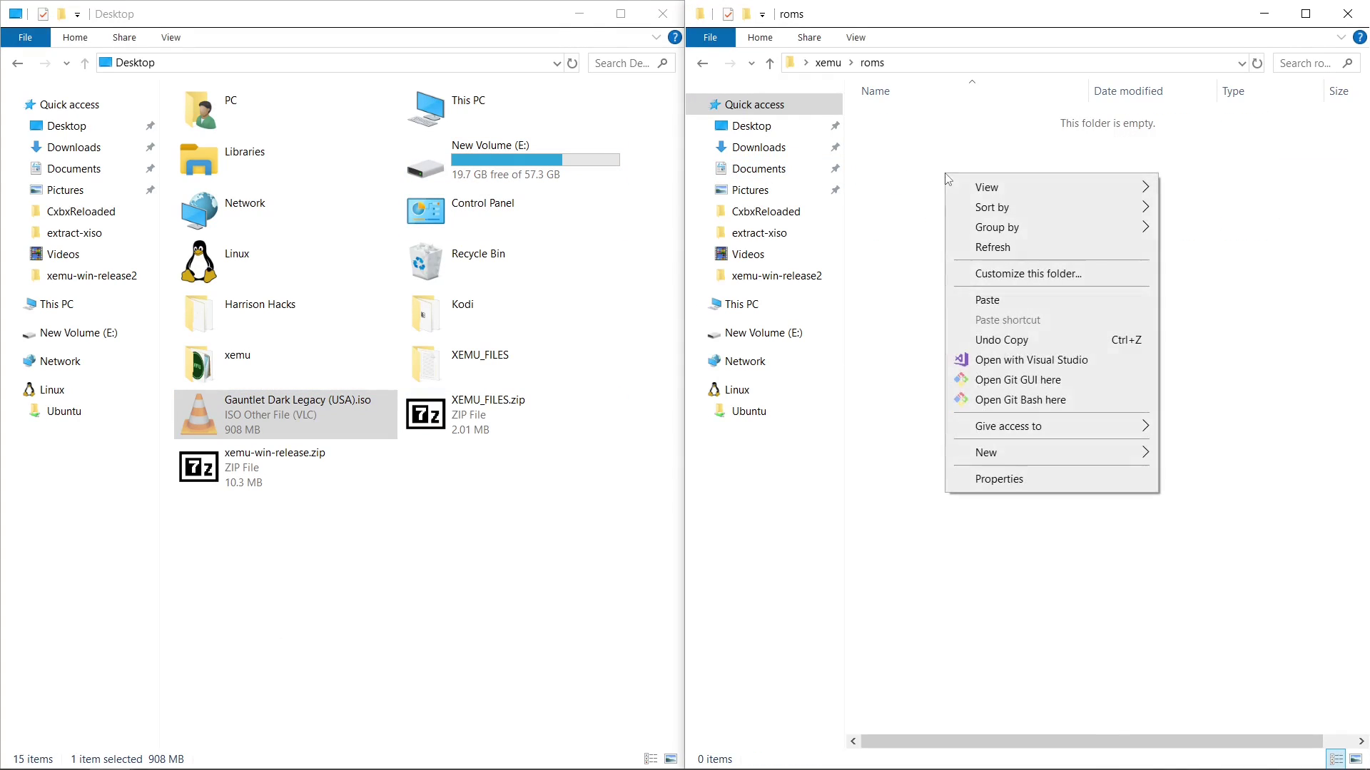
pyautogui.click(987, 300)
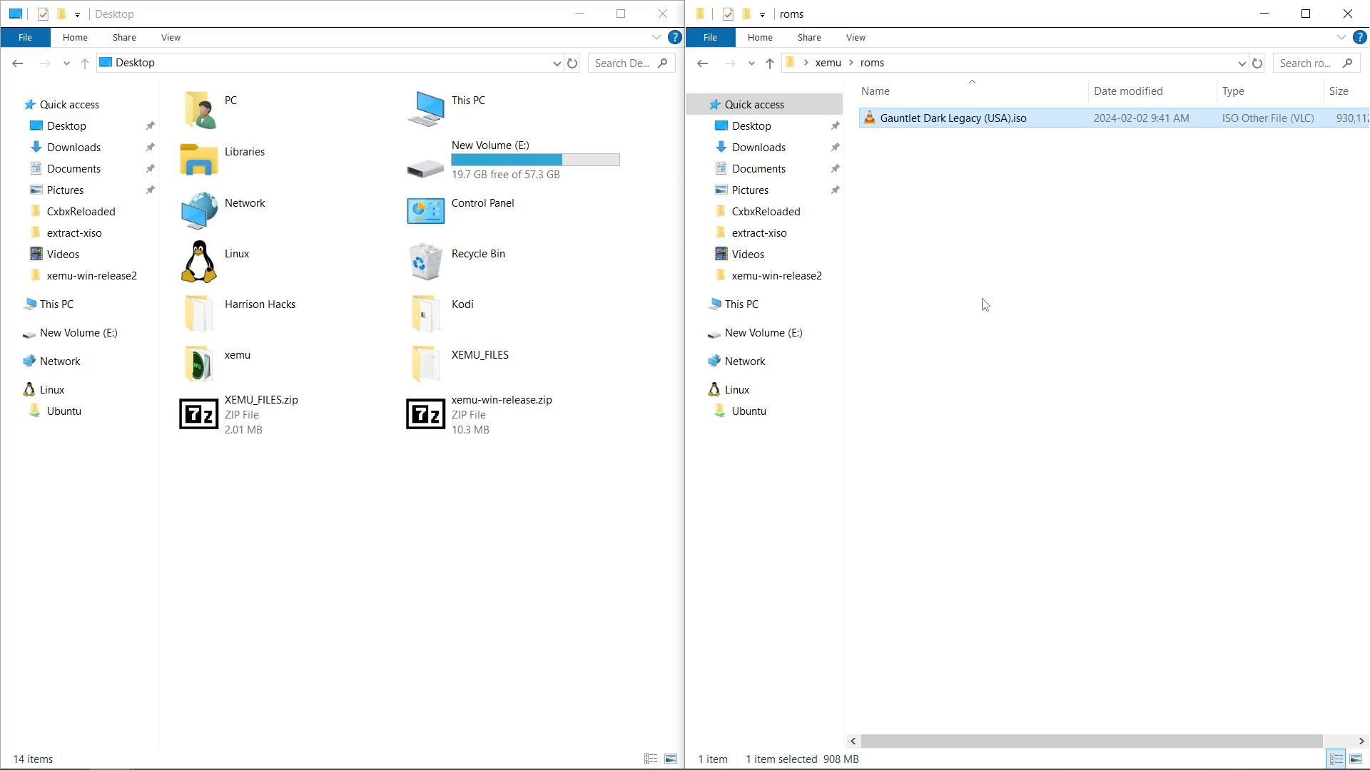
# - Close the Desktop folder window, maximize the roms window and return it to the xemu folder
pyautogui.click(660, 14)
pyautogui.click(1308, 14)
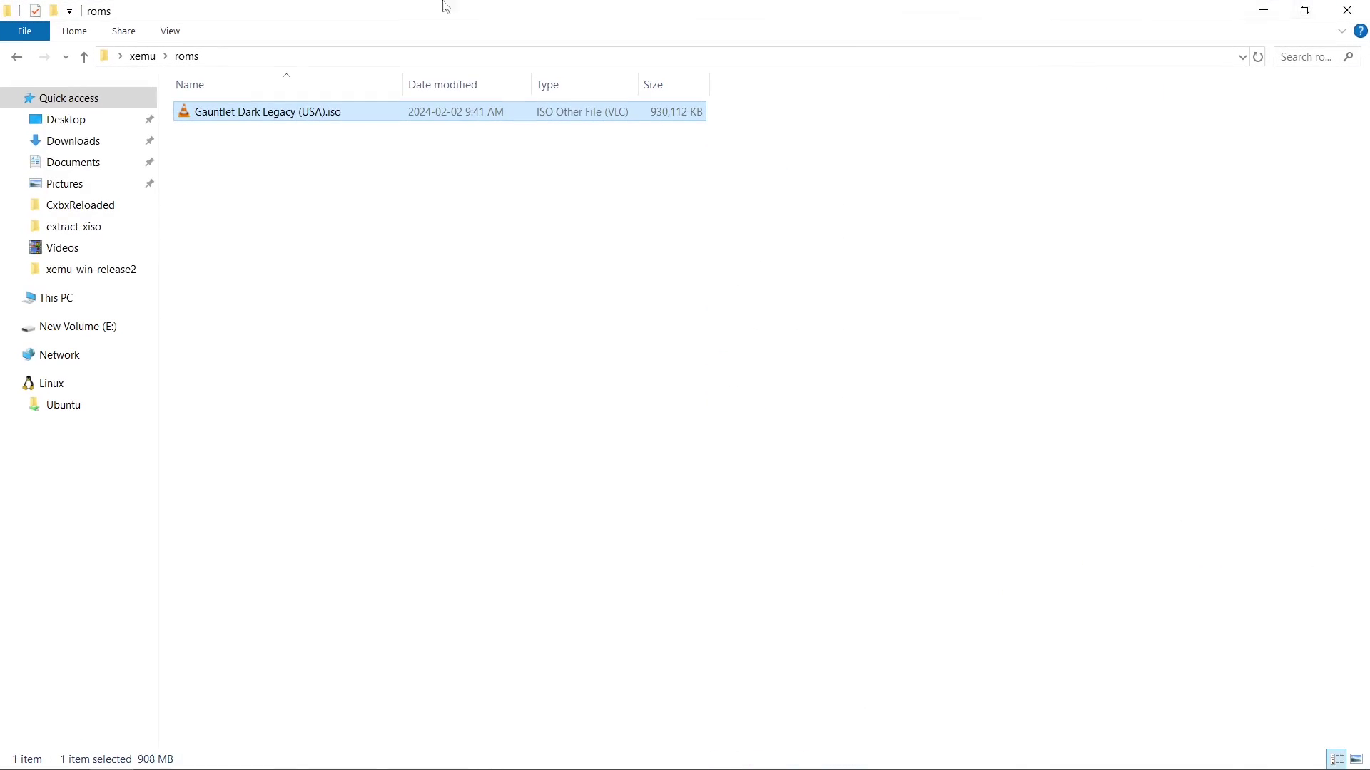
pyautogui.click(144, 60)
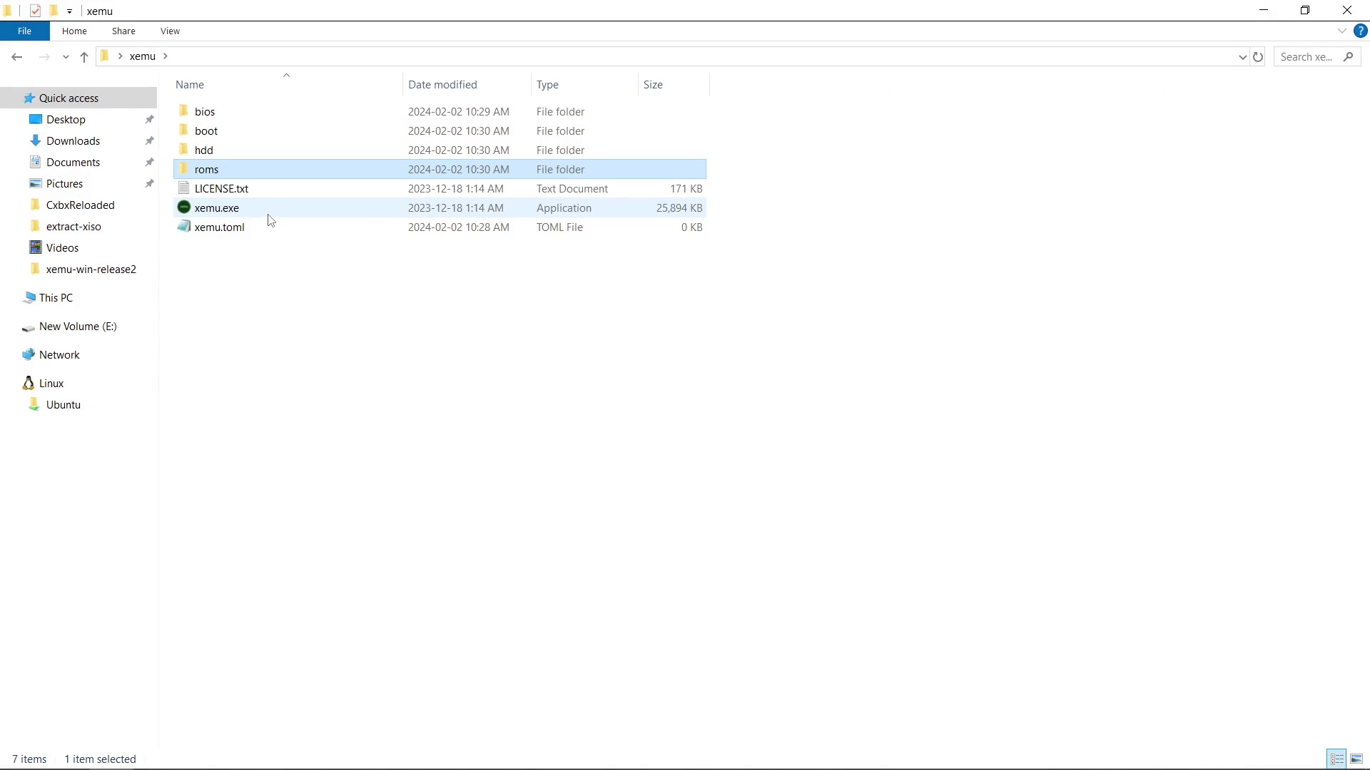
# - Launch xemu.exe and open its machine settings
pyautogui.moveTo(269, 221)
pyautogui.doubleClick(223, 210)
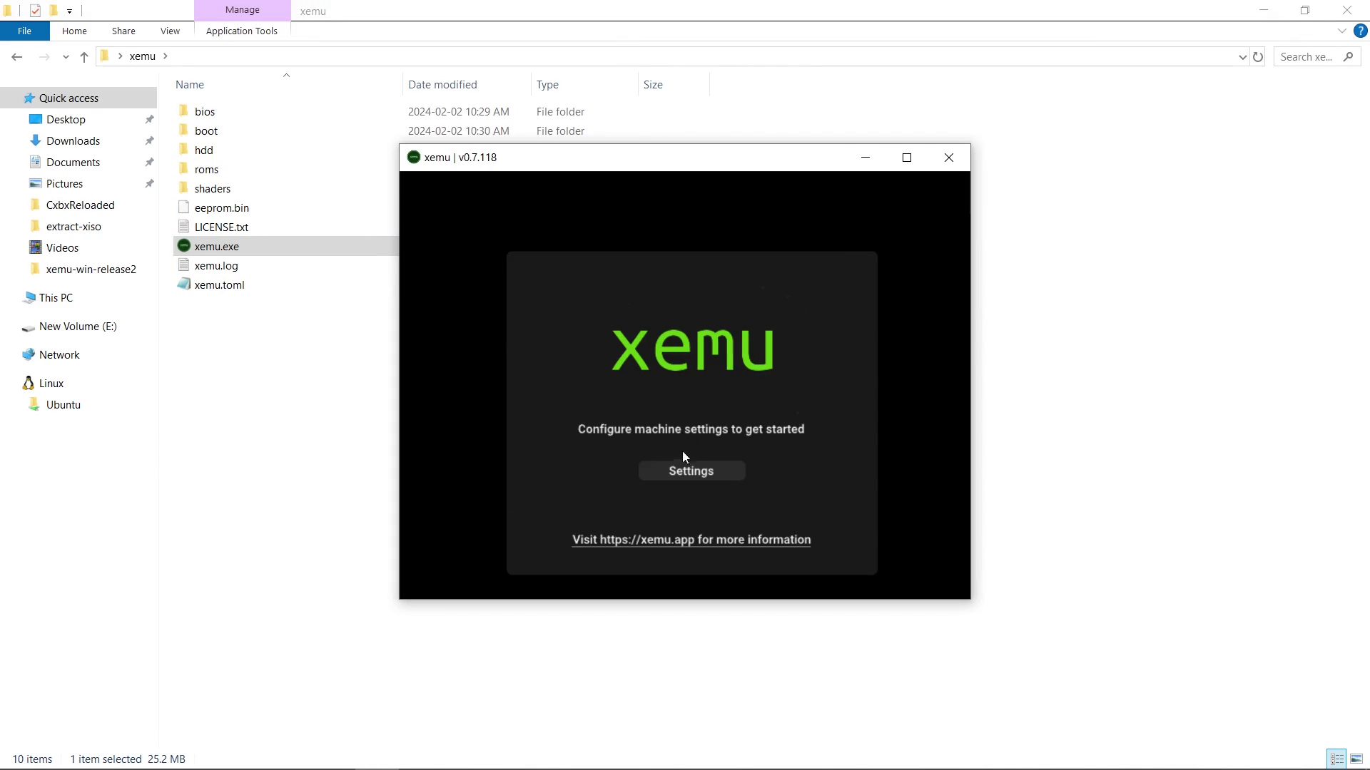
pyautogui.click(683, 472)
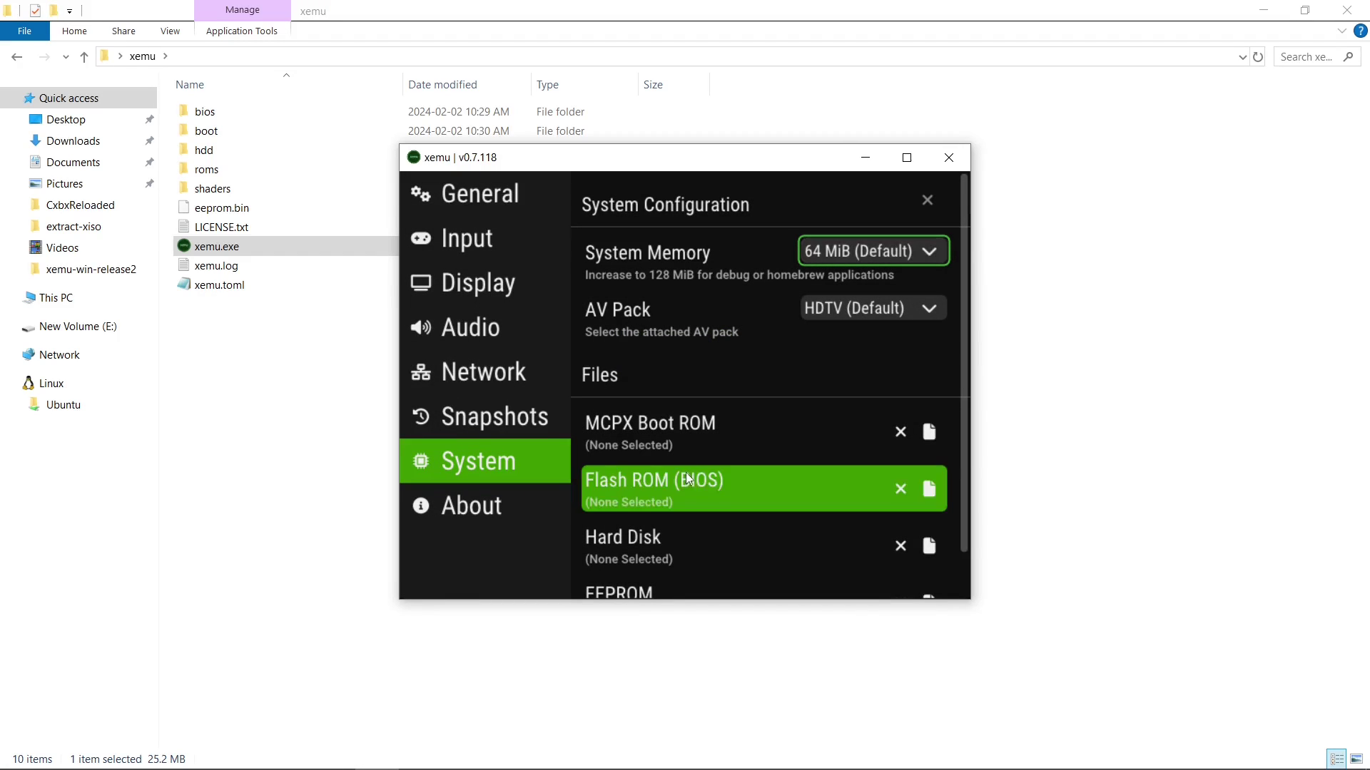
# - Set the MCPX Boot ROM file to mcpx_1.0.bin from xemu's boot folder
pyautogui.click(932, 434)
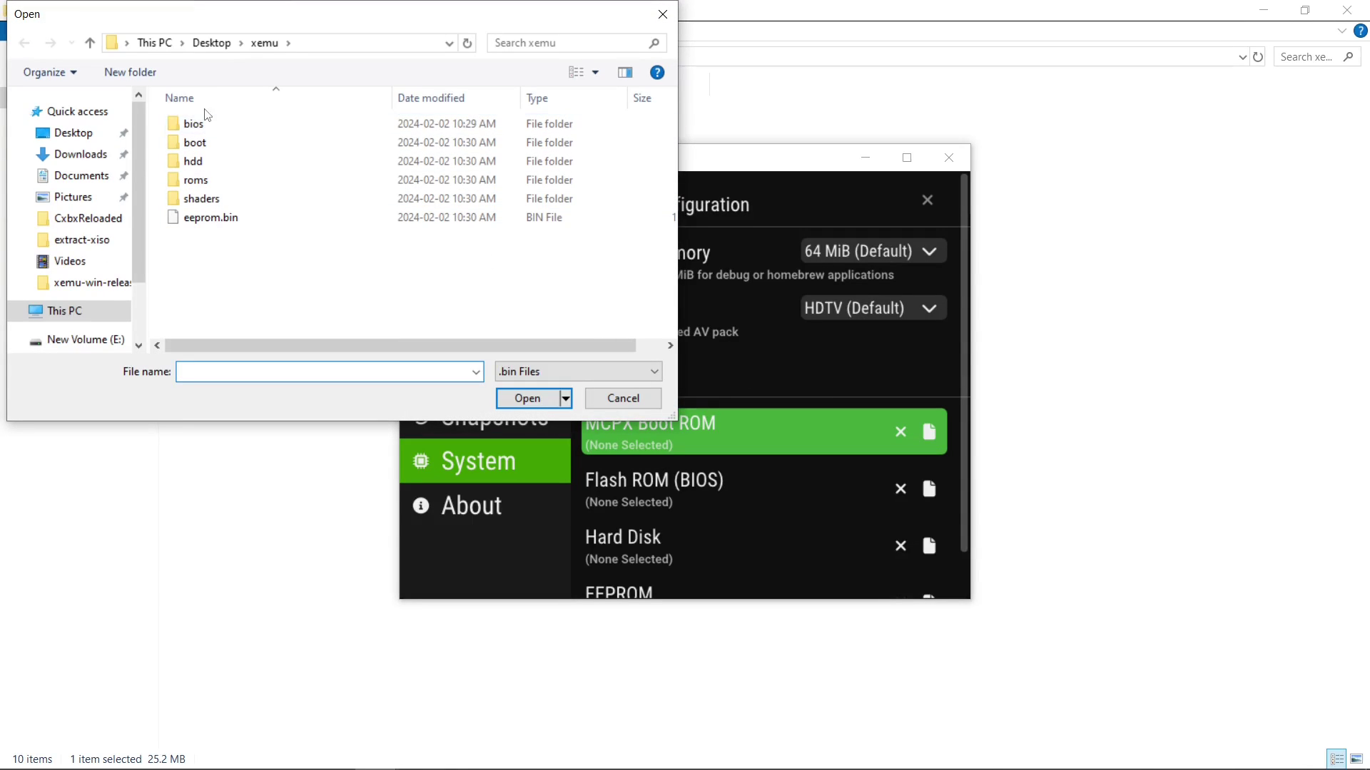
pyautogui.doubleClick(212, 140)
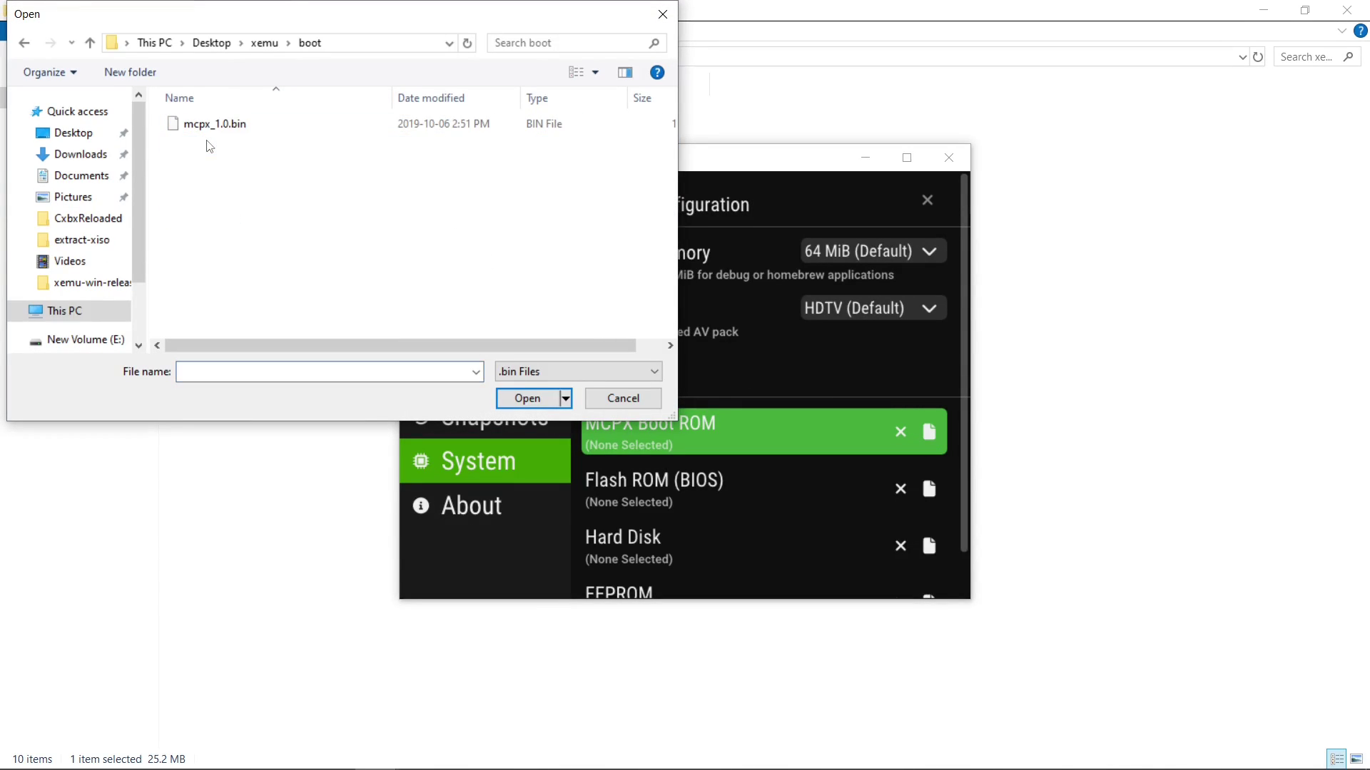
pyautogui.click(215, 133)
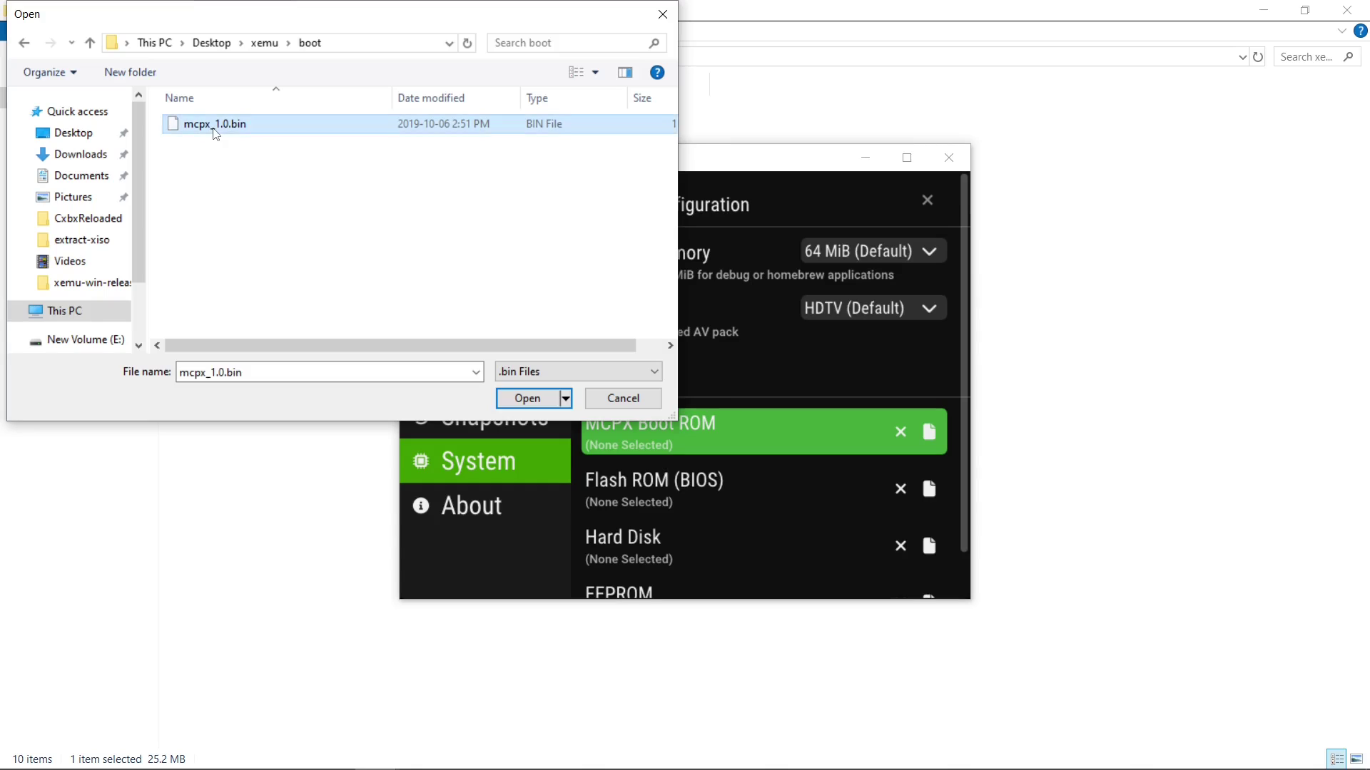
pyautogui.click(525, 401)
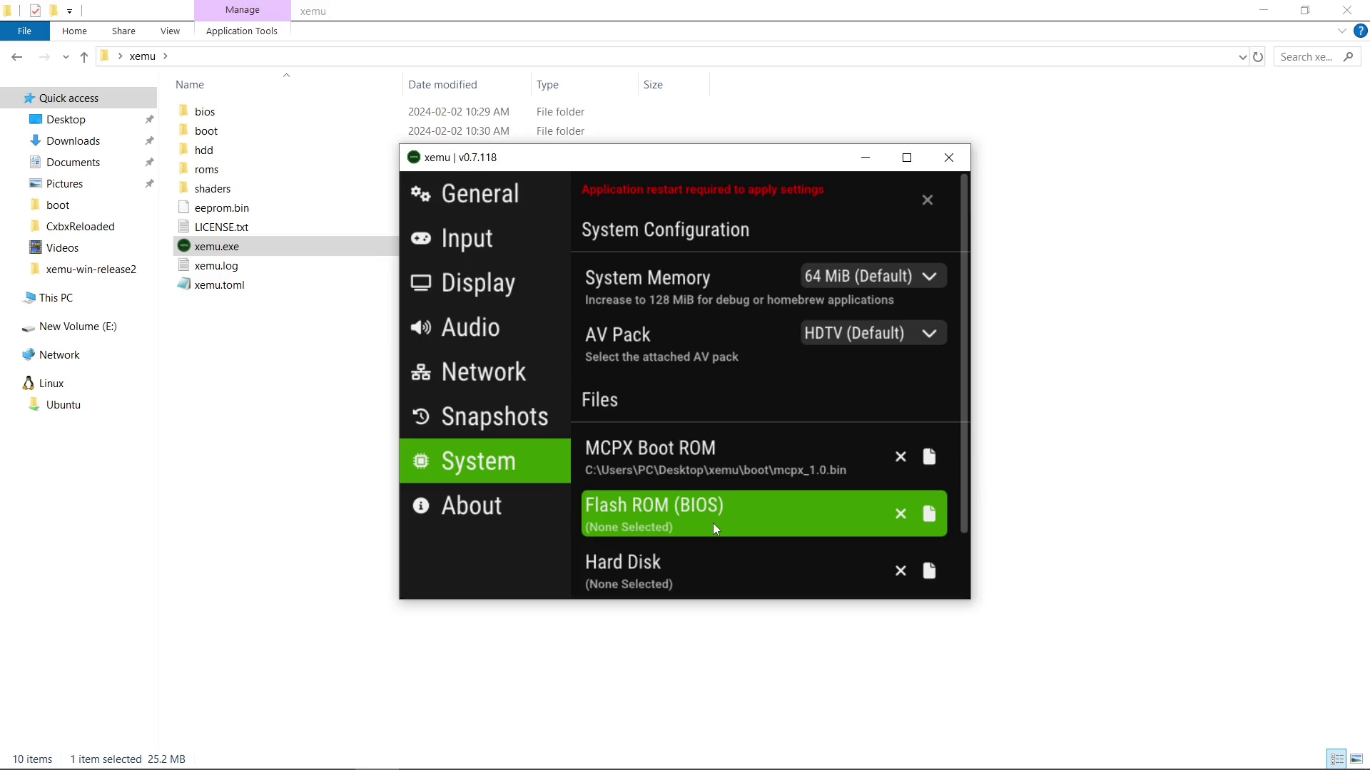
# - Set the Flash ROM (BIOS) file to Complex_4627.bin from xemu's bios folder
pyautogui.click(930, 519)
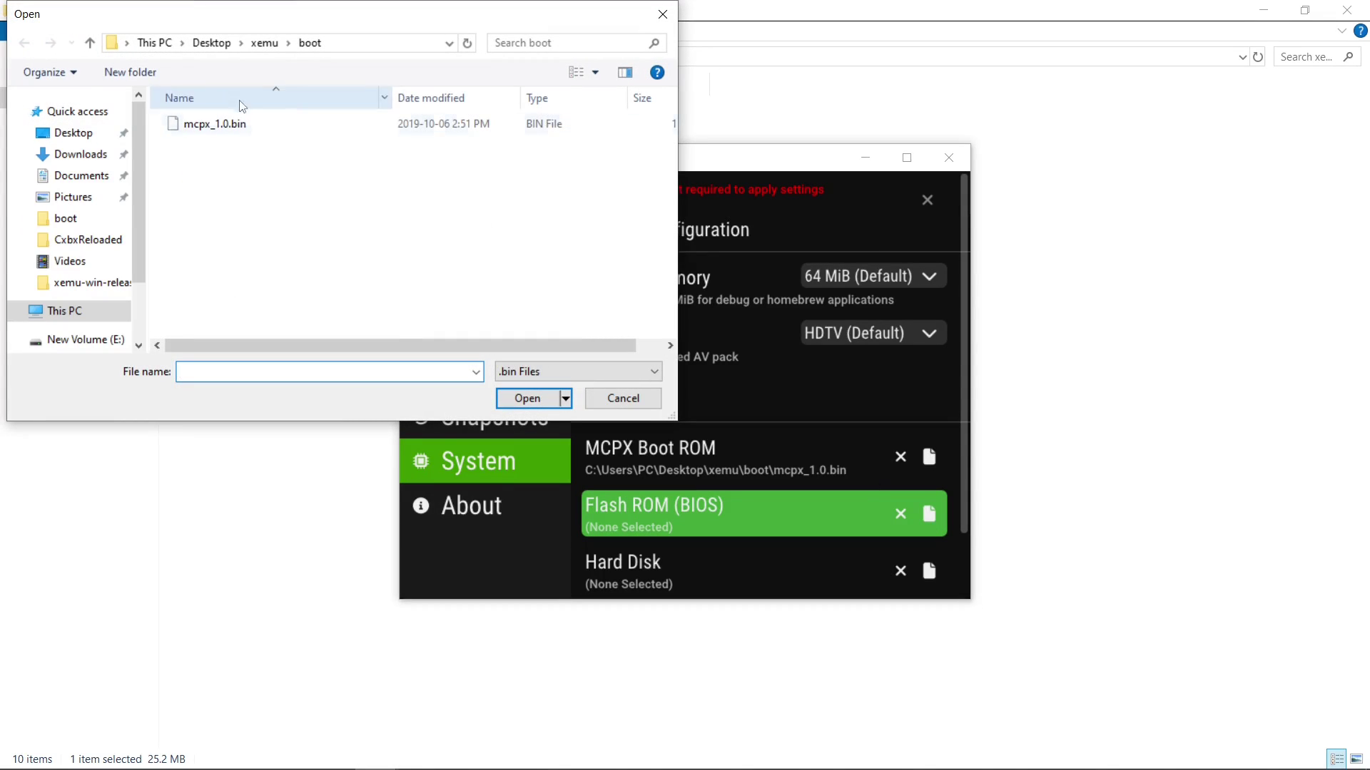
pyautogui.click(90, 43)
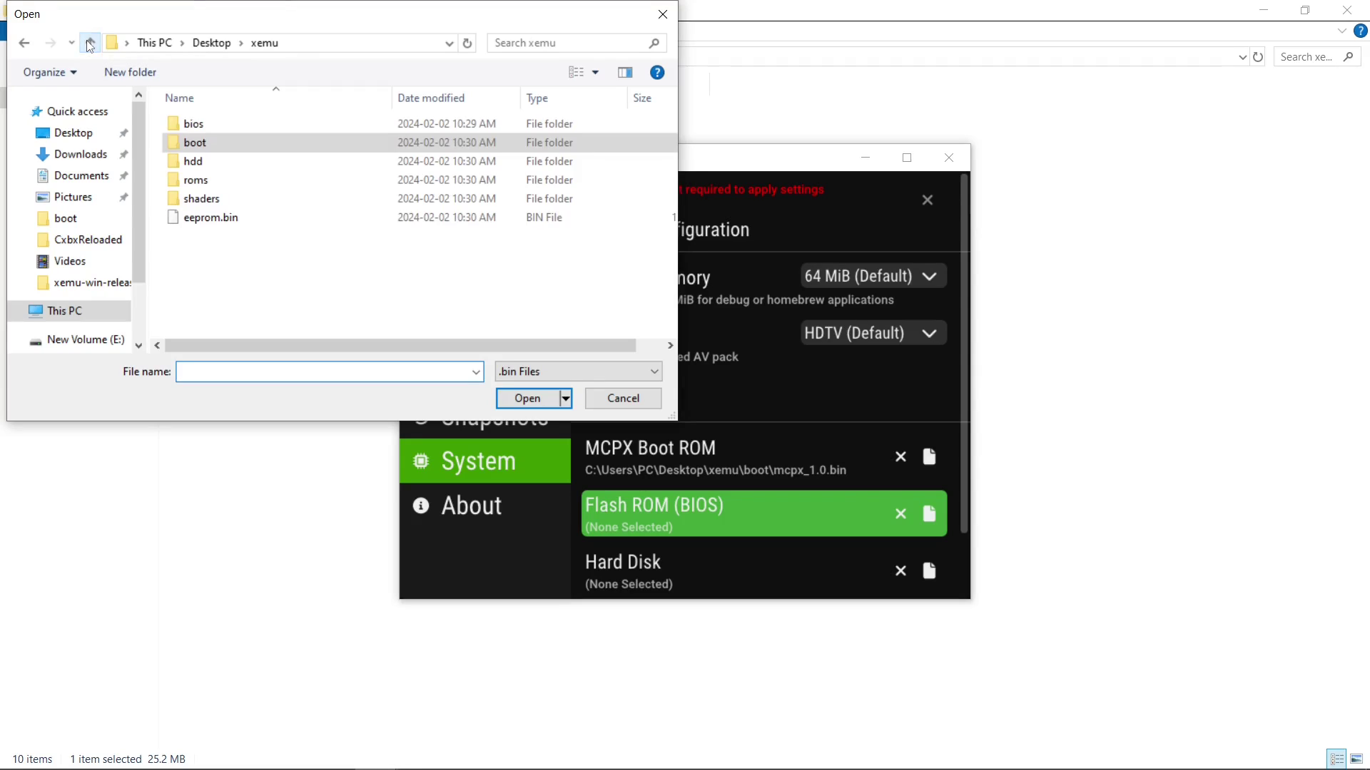
pyautogui.doubleClick(214, 132)
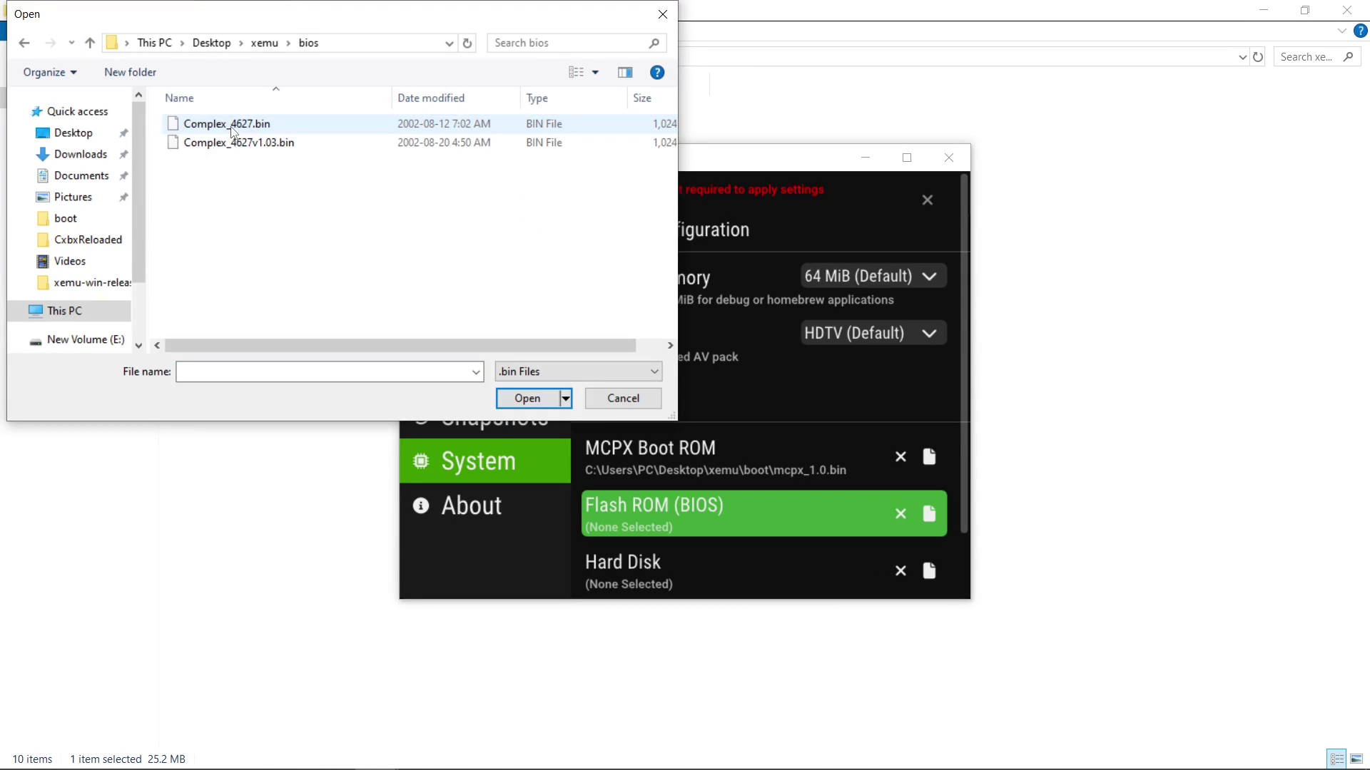
pyautogui.click(230, 128)
pyautogui.click(526, 399)
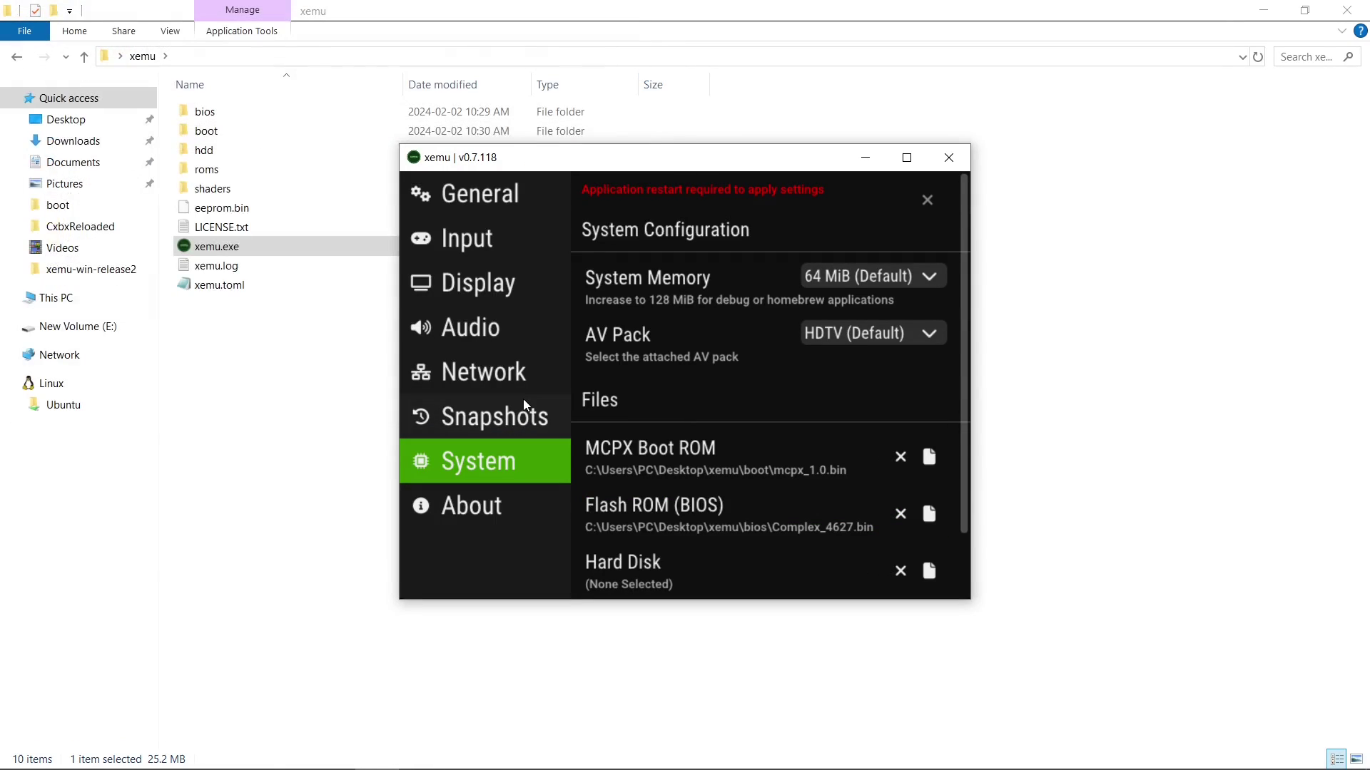
# - Set the Hard Disk file to xbox_hdd.qcow2 from xemu's hdd folder
pyautogui.scroll(-1, 749, 488)
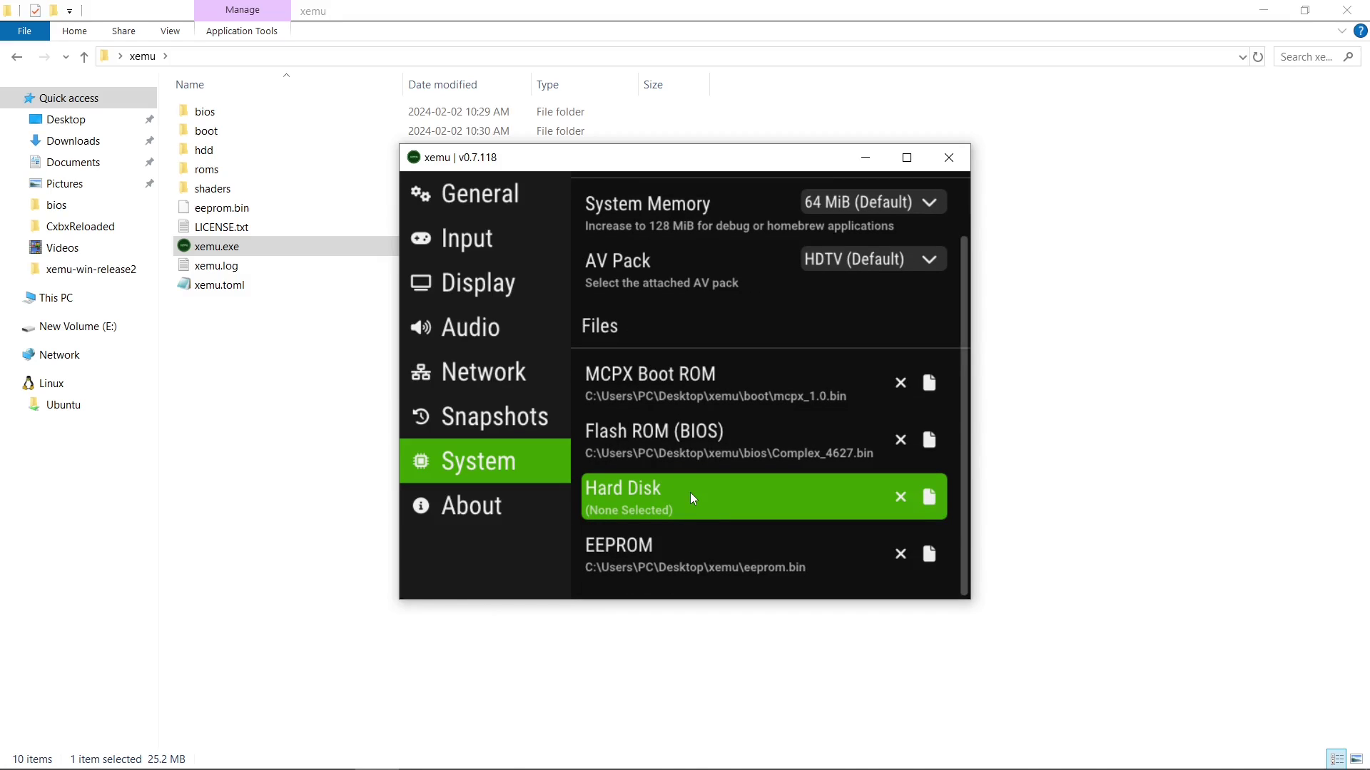
pyautogui.click(931, 499)
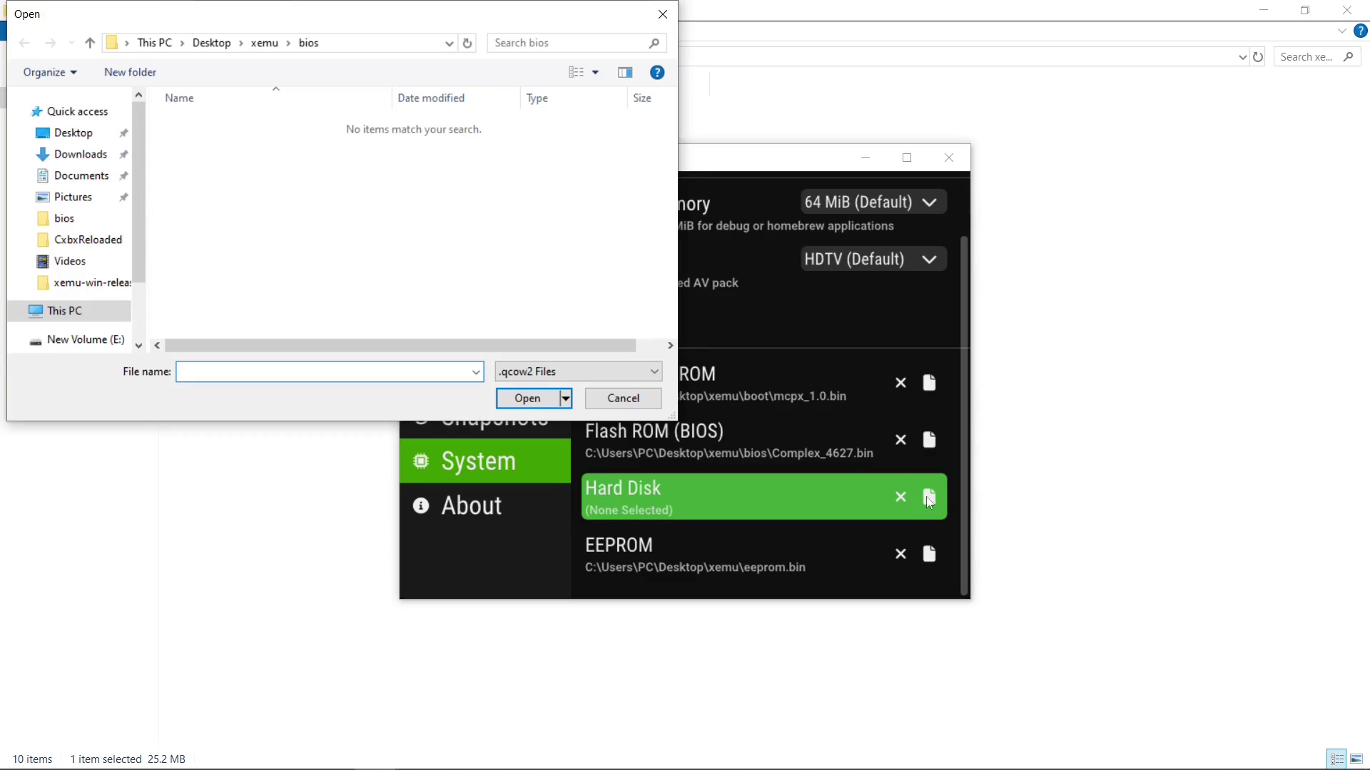
pyautogui.click(90, 43)
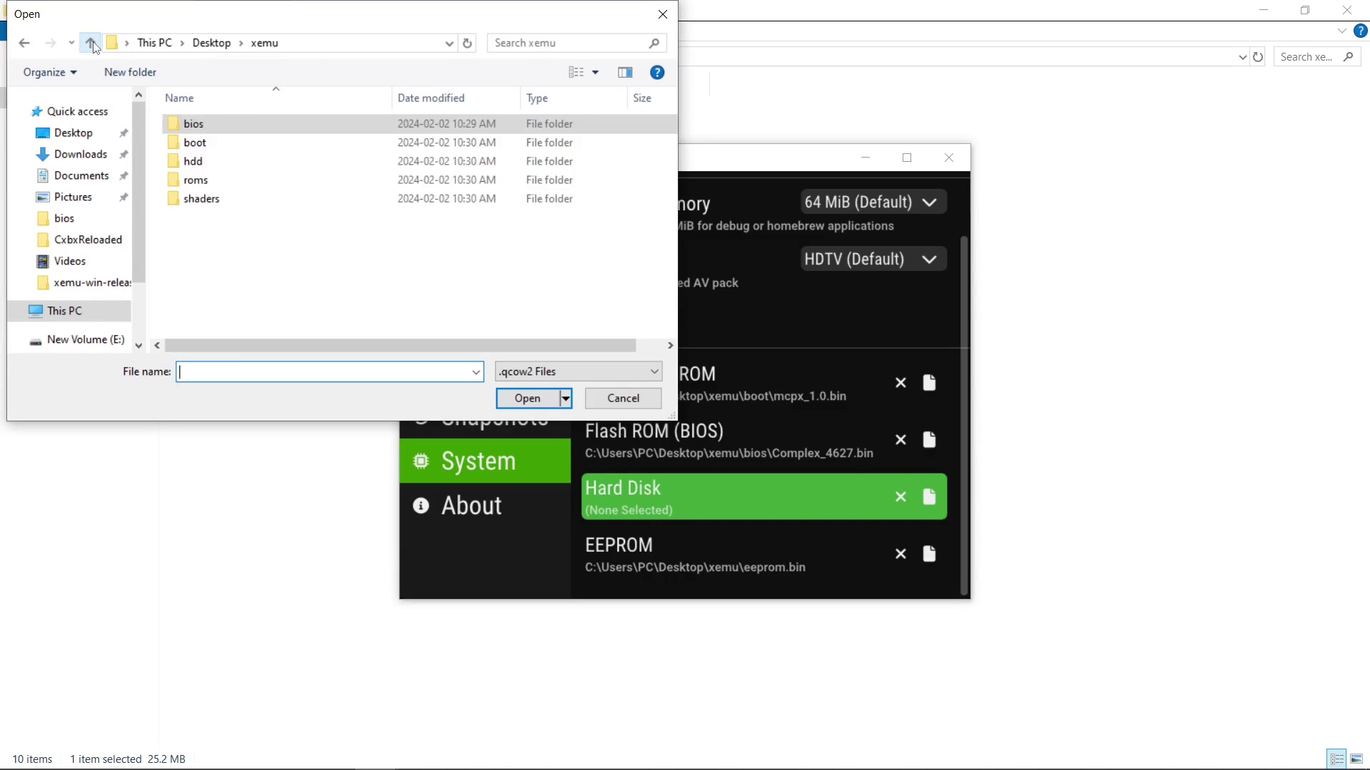
pyautogui.click(197, 164)
pyautogui.doubleClick(198, 164)
pyautogui.click(217, 124)
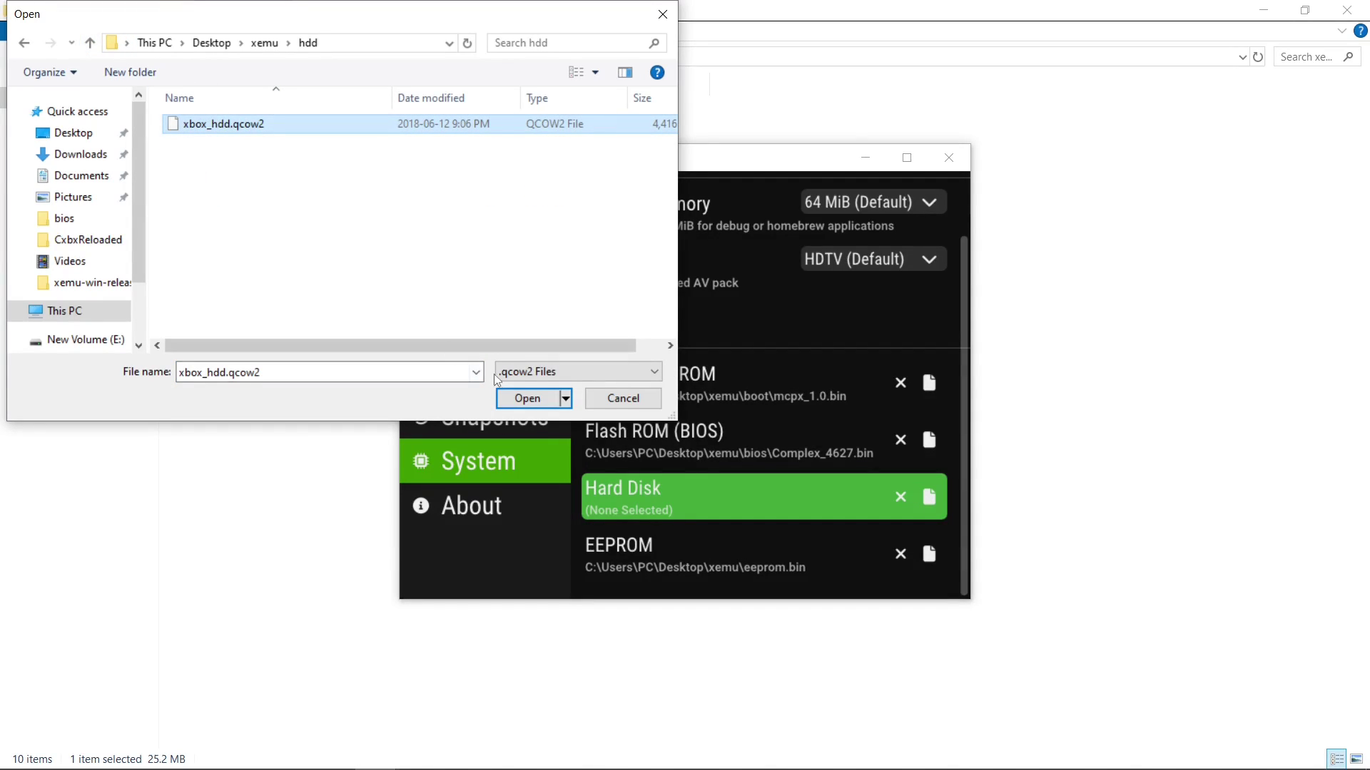
pyautogui.click(526, 399)
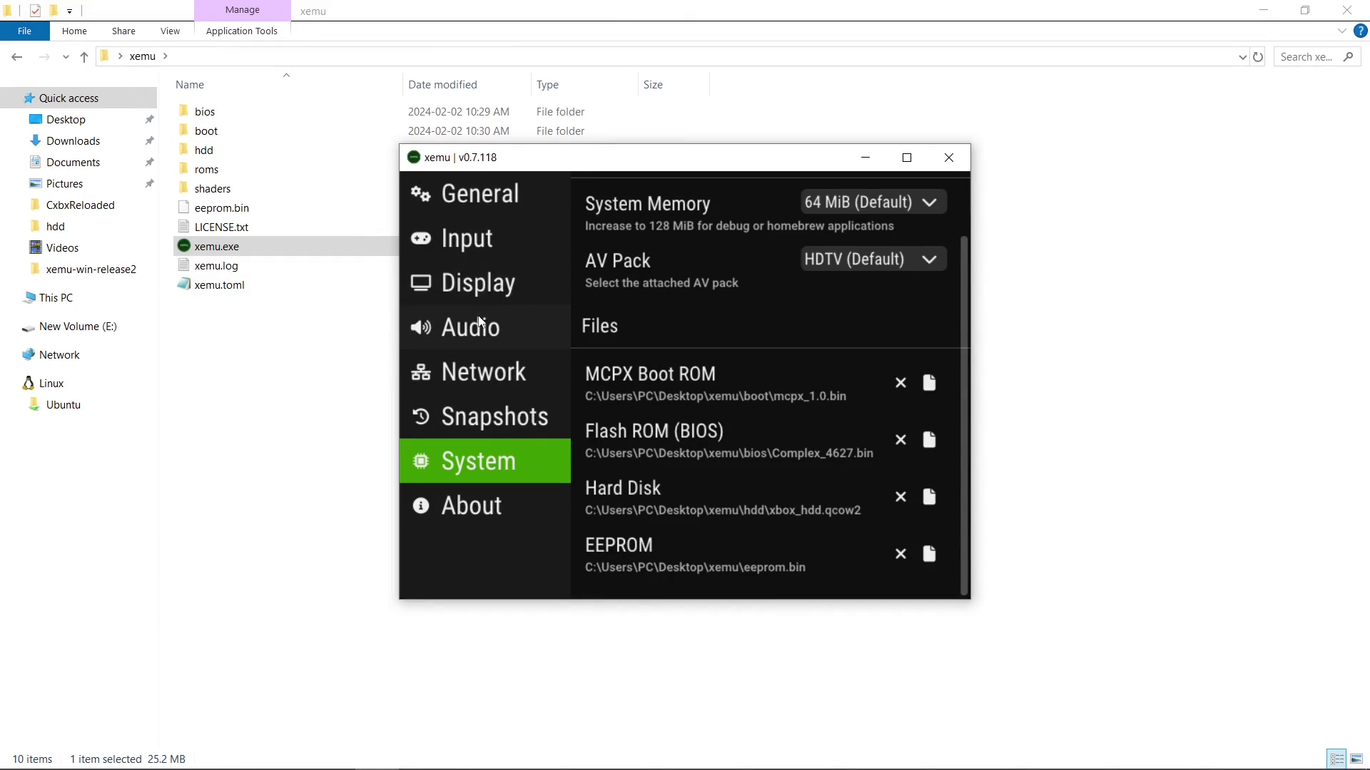
# - Enable skipping the startup animation in the general settings and close xemu
pyautogui.click(463, 206)
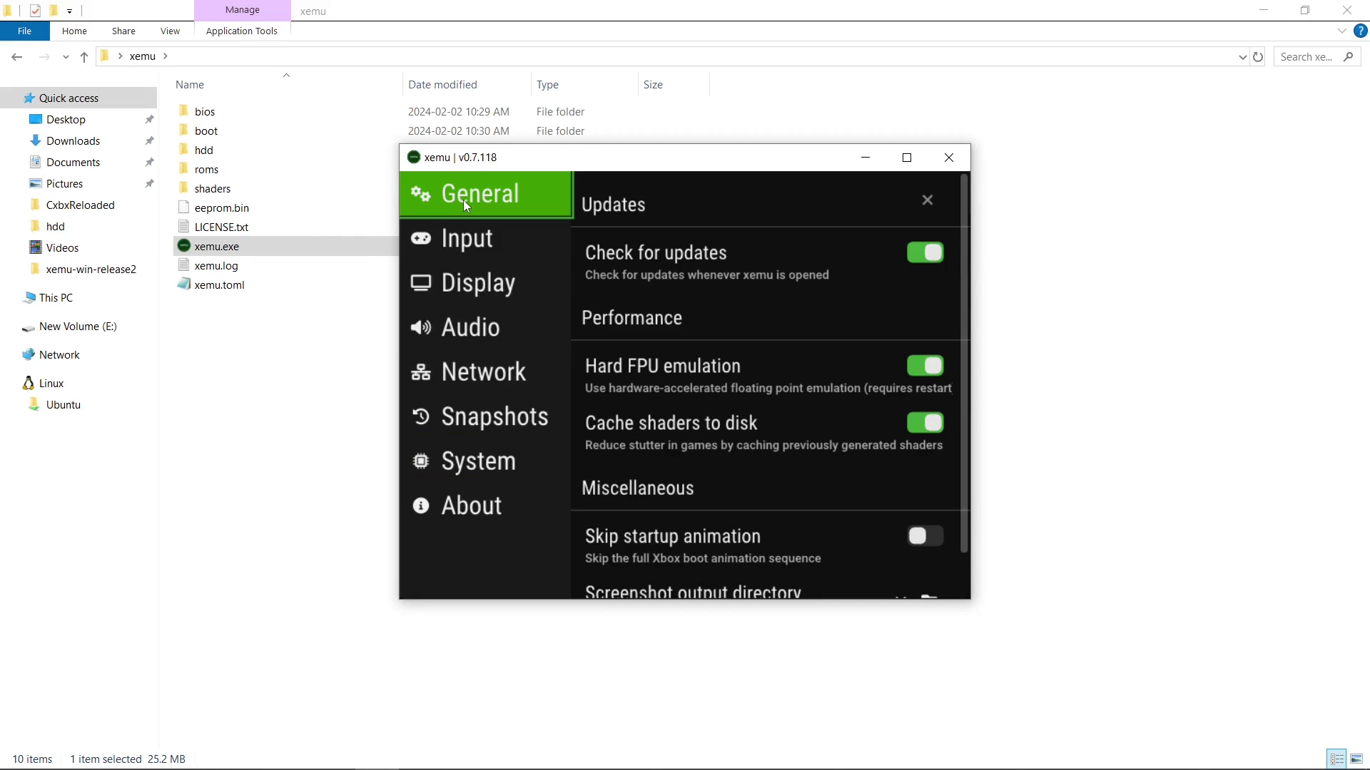
pyautogui.scroll(-1, 735, 382)
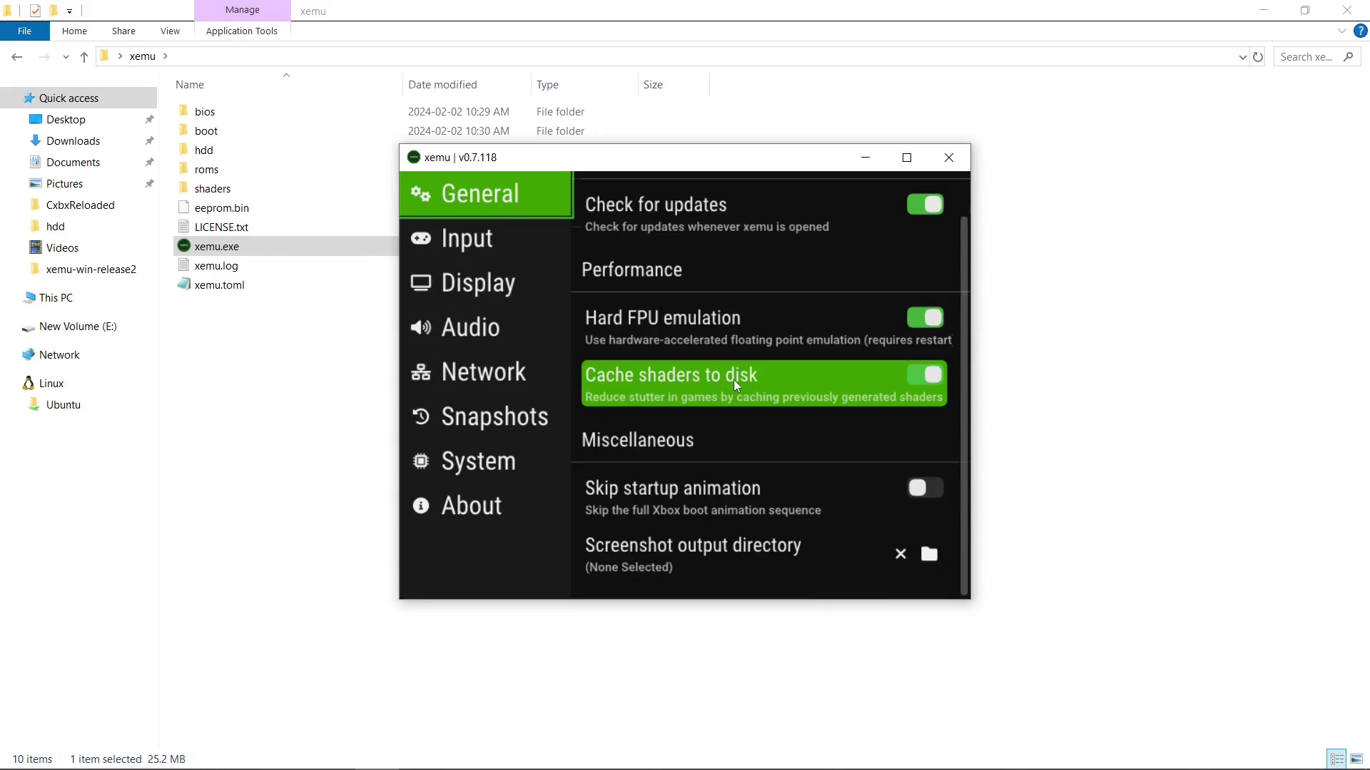
pyautogui.scroll(1, 734, 380)
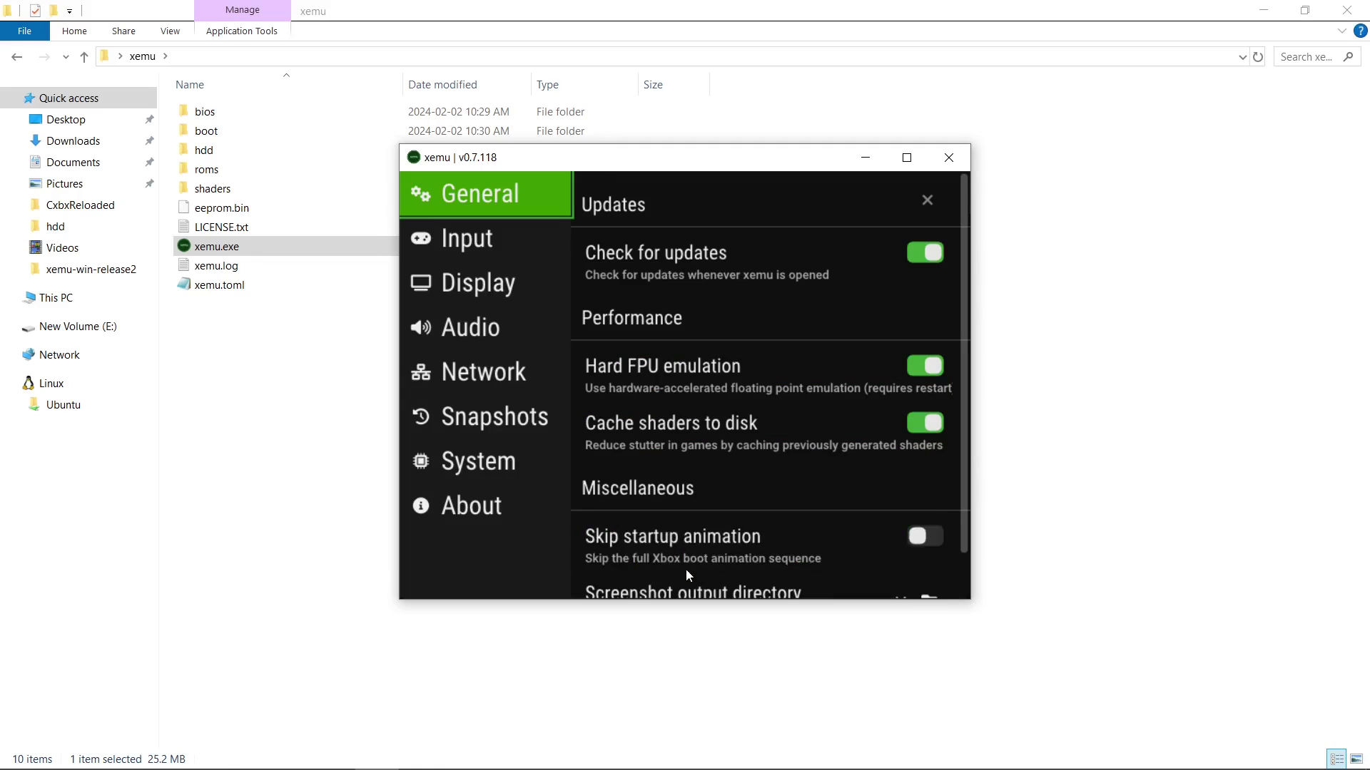
pyautogui.click(923, 538)
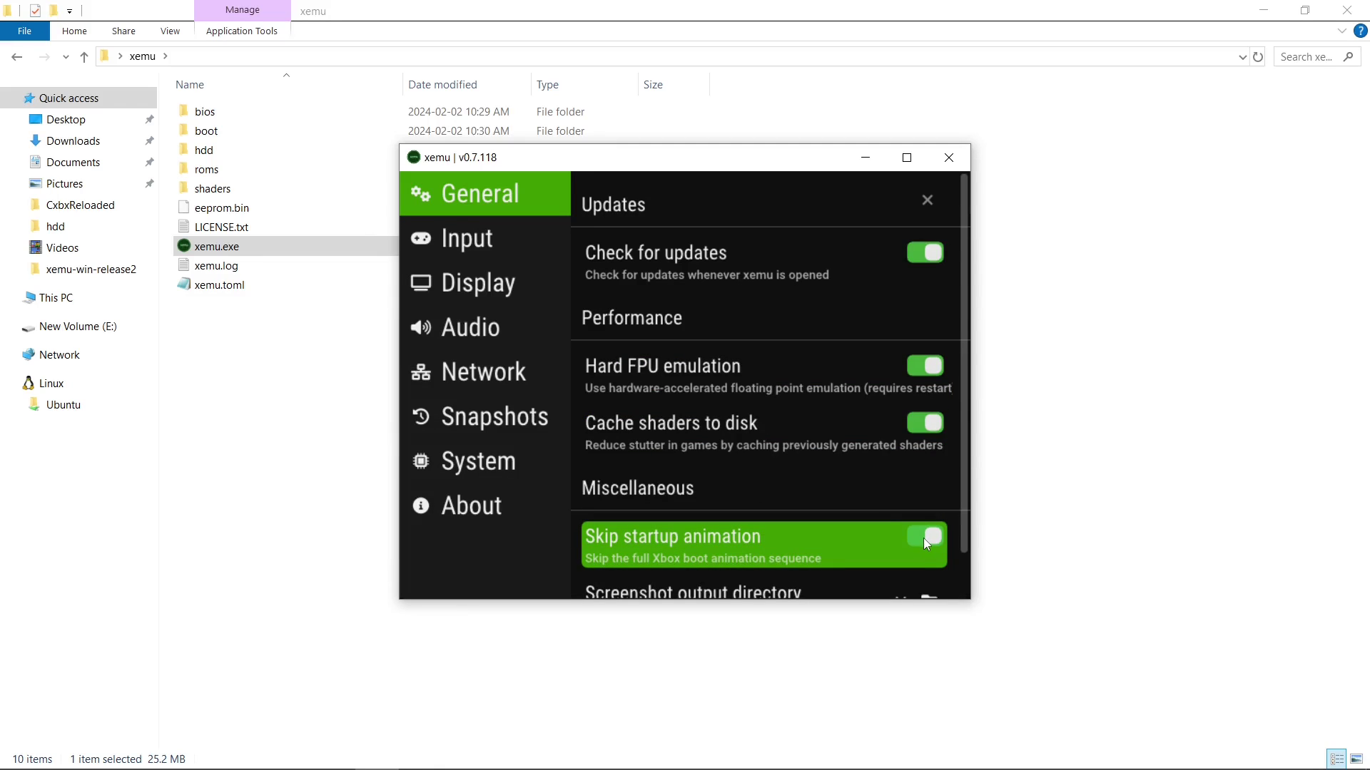
pyautogui.click(928, 207)
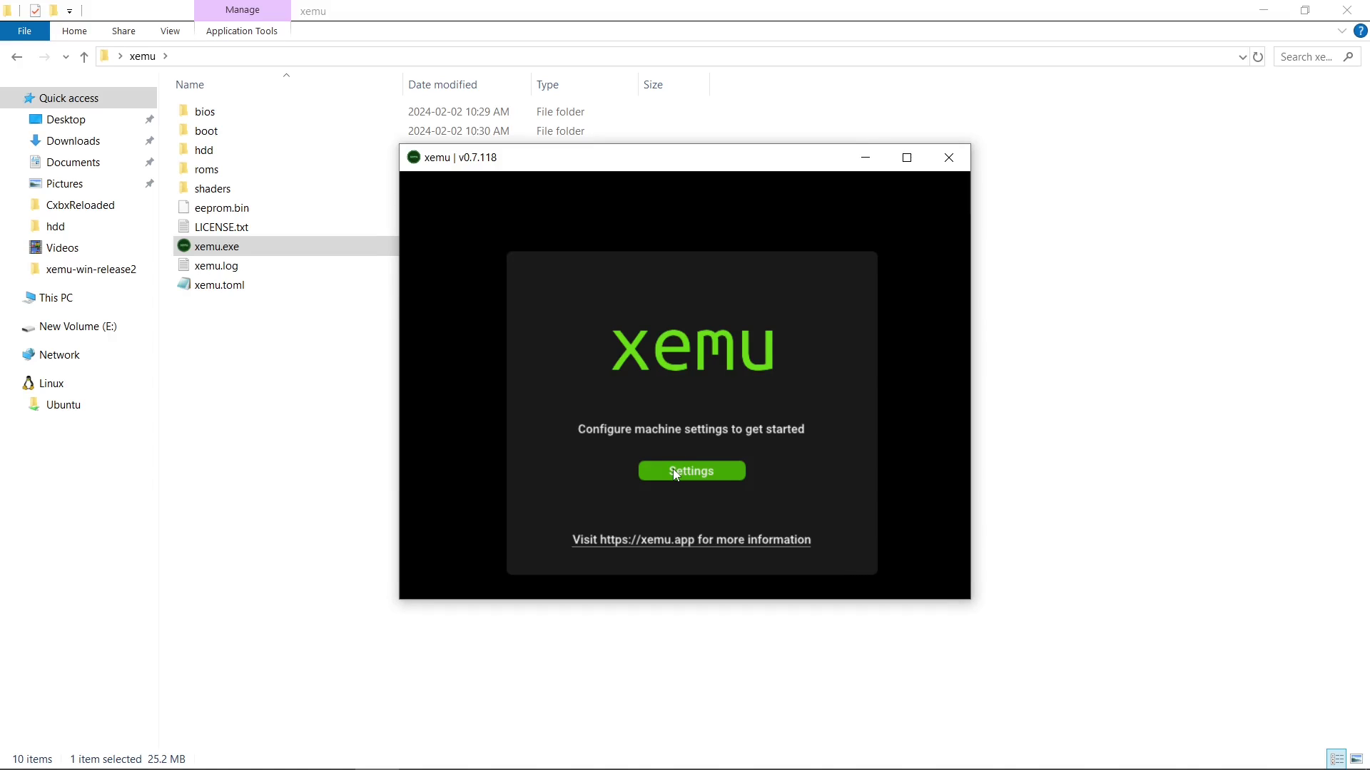
pyautogui.click(945, 158)
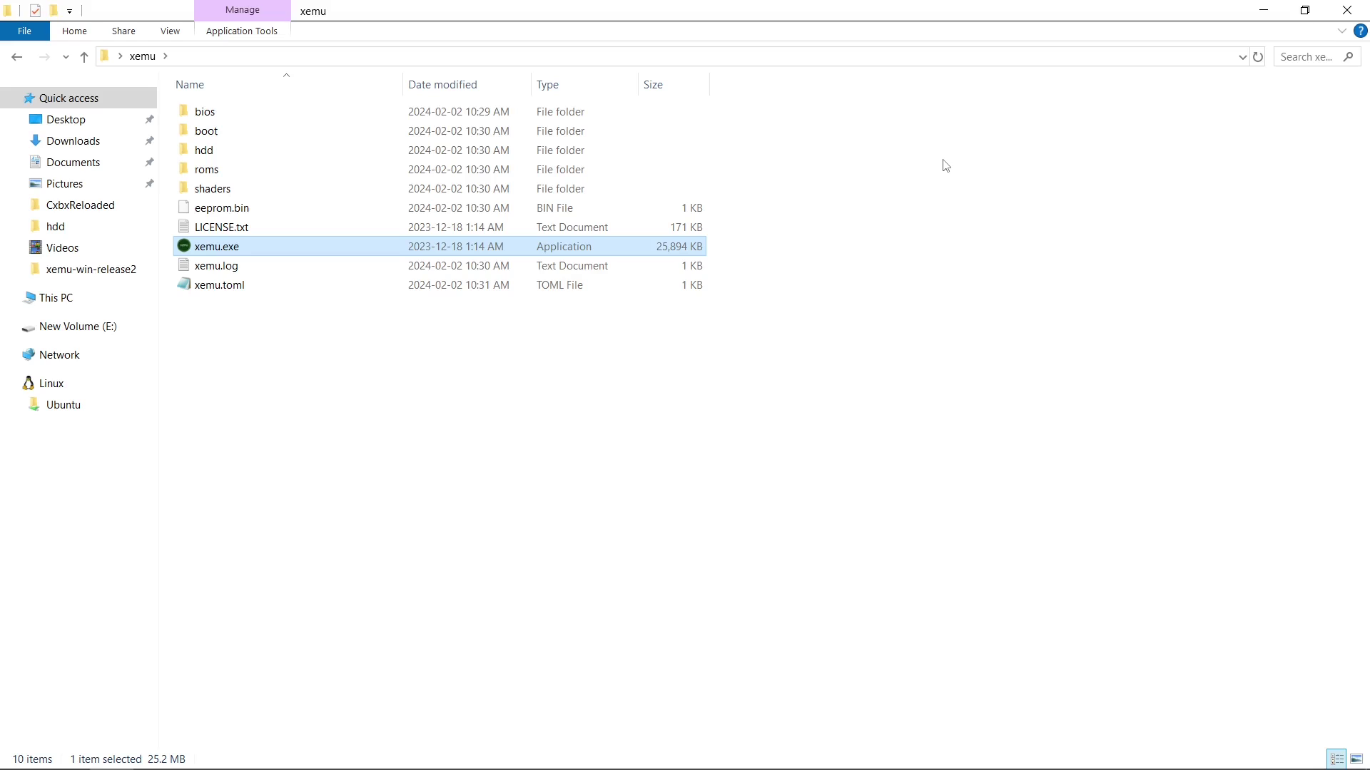
# - Open xemu.toml in Notepad and shorten bootrom_path to 'boot\mcpx_1.0.bin' and flashrom_path to 'bios\Complex_4627.bin'
pyautogui.rightClick(229, 293)
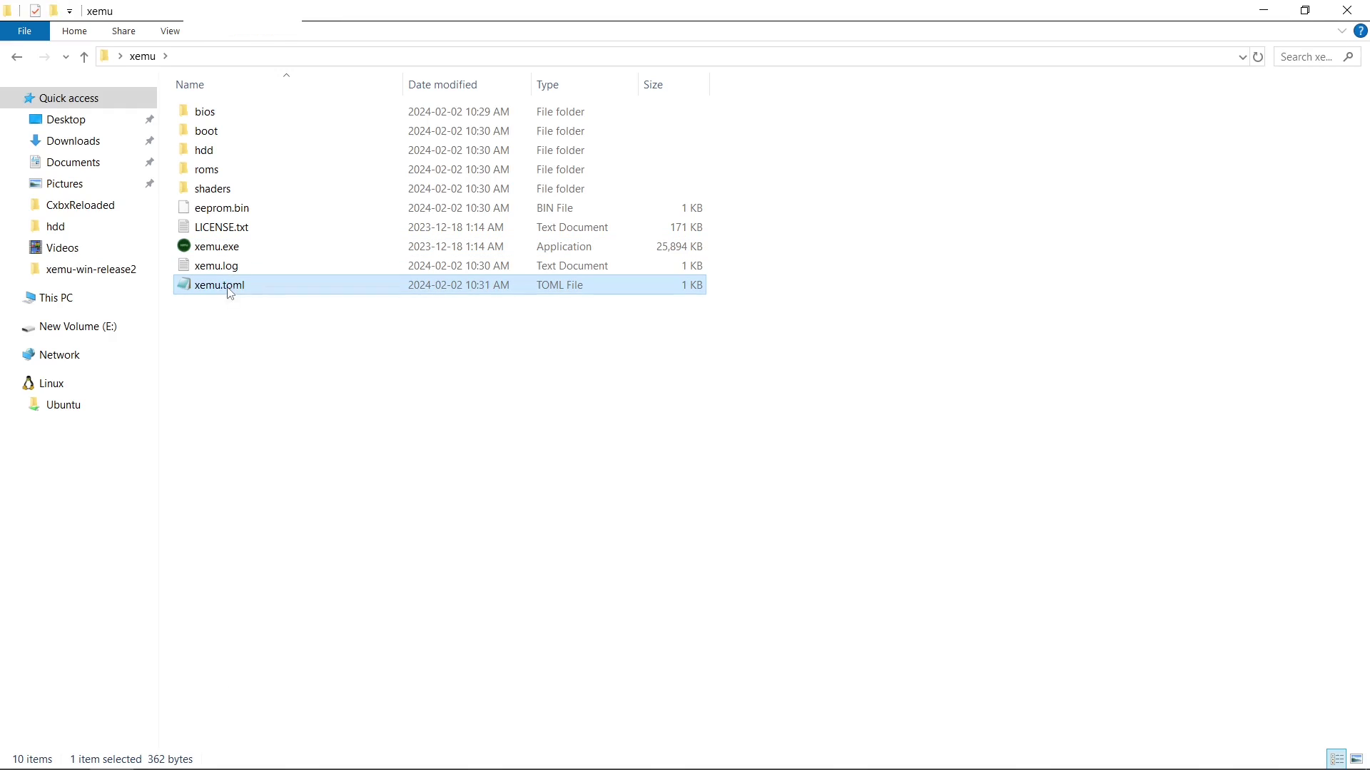
pyautogui.click(266, 322)
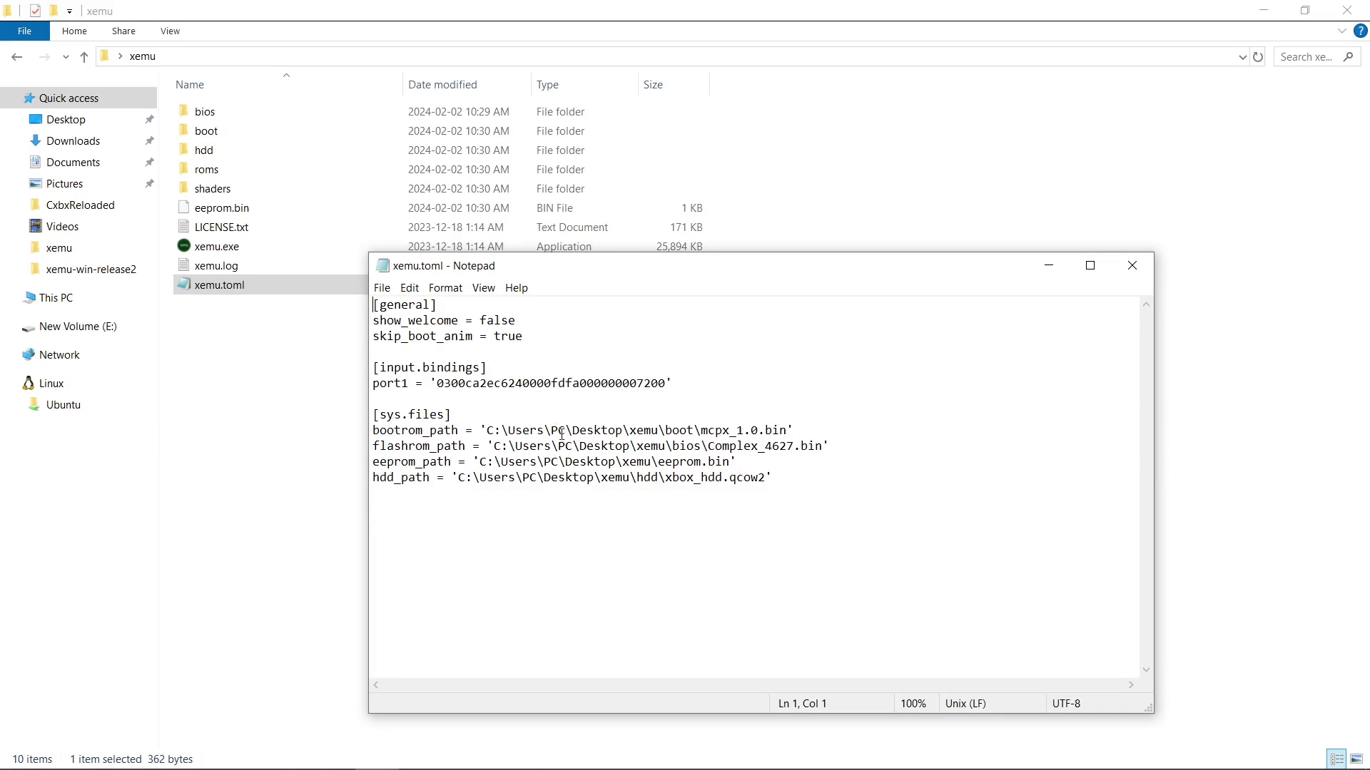
pyautogui.click(664, 431)
pyautogui.moveTo(661, 431); pyautogui.dragTo(490, 433)
pyautogui.press('BackSpace')
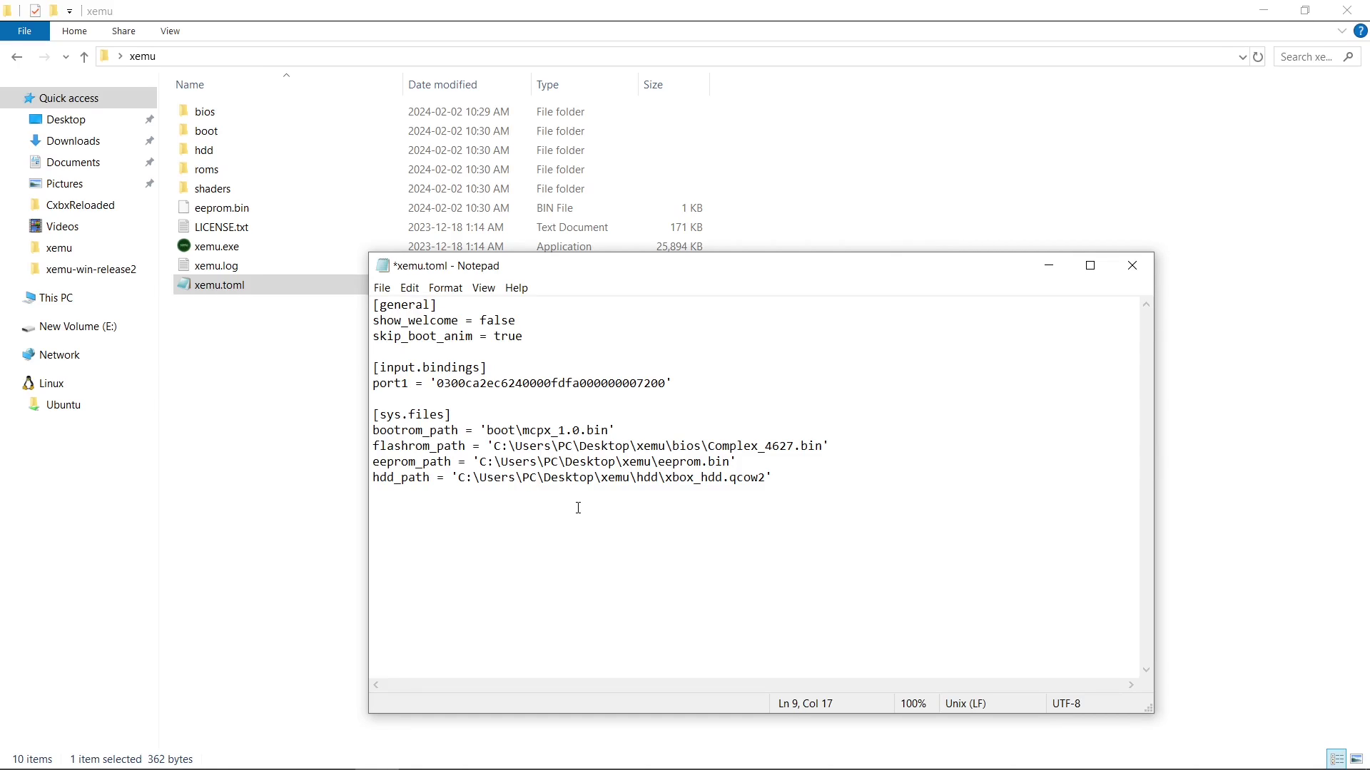
pyautogui.moveTo(671, 445); pyautogui.dragTo(497, 443)
pyautogui.press('Delete')
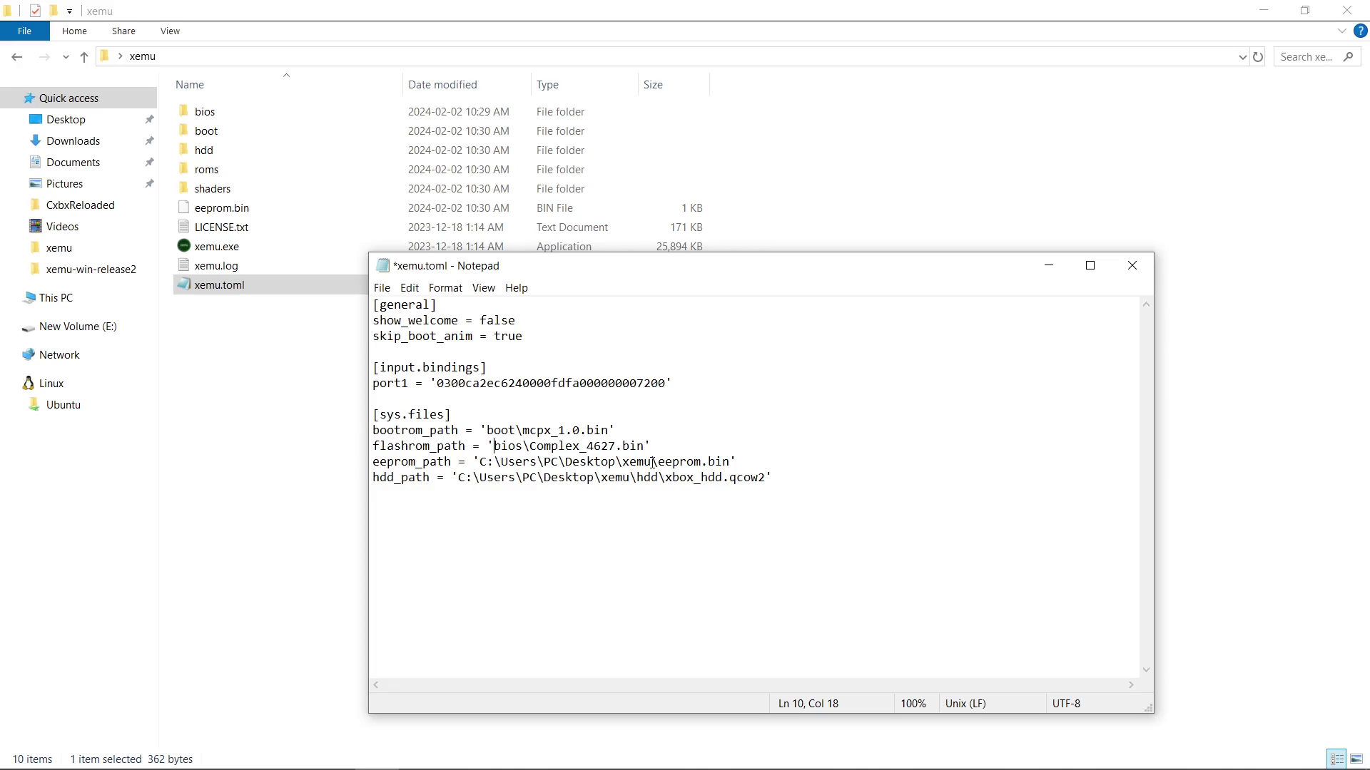
# - Set eeprom_path to '.\eeprom.bin' and hdd_path to 'hdd\xbox_hdd.qcow2', then save and close xemu.toml
pyautogui.moveTo(653, 463); pyautogui.dragTo(481, 463)
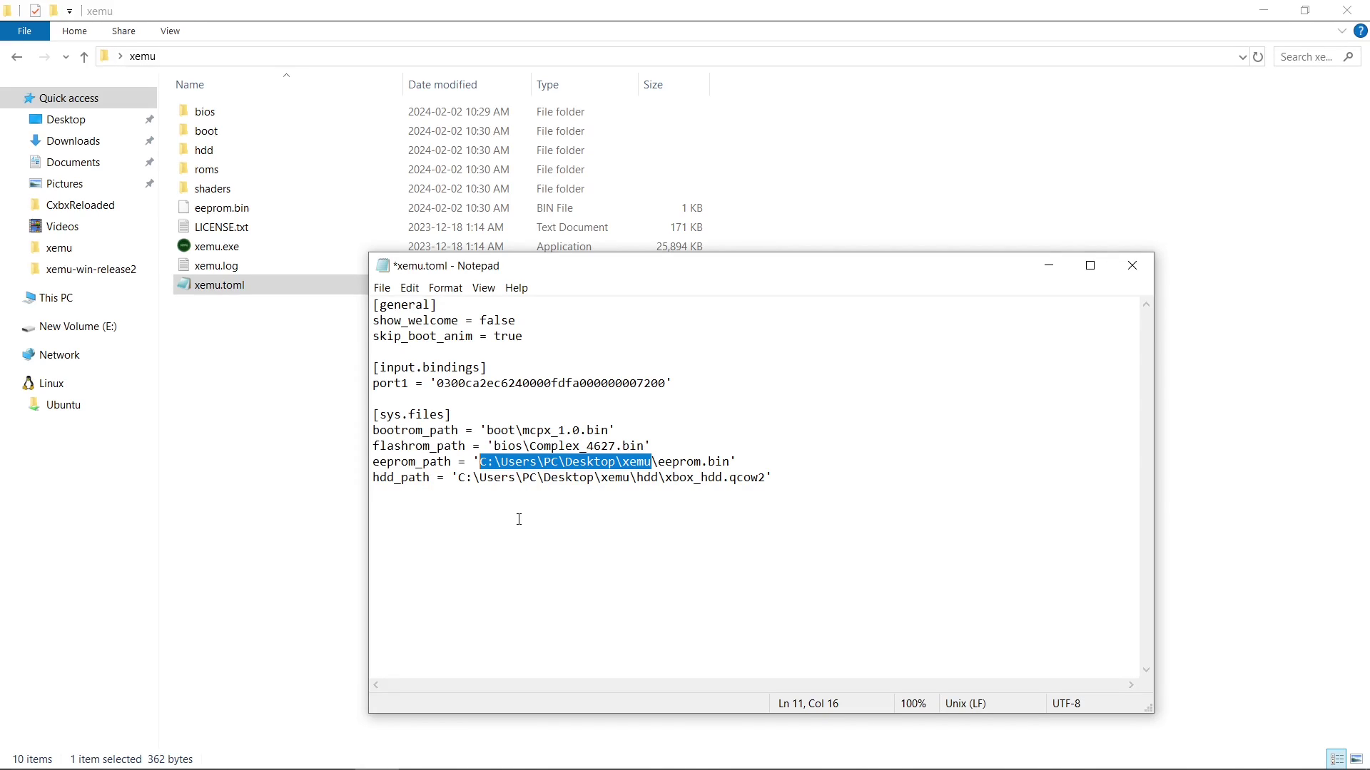
pyautogui.write('.')
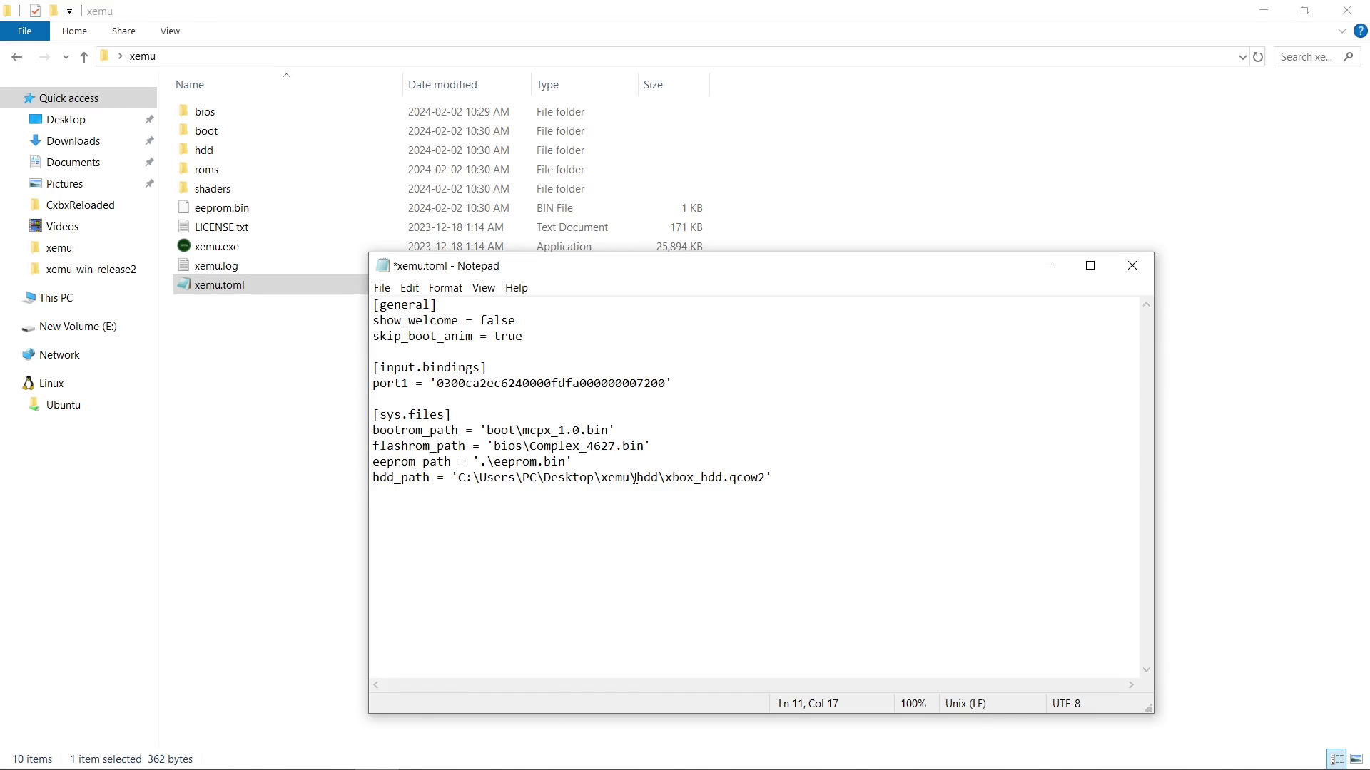
pyautogui.moveTo(635, 480); pyautogui.dragTo(458, 486)
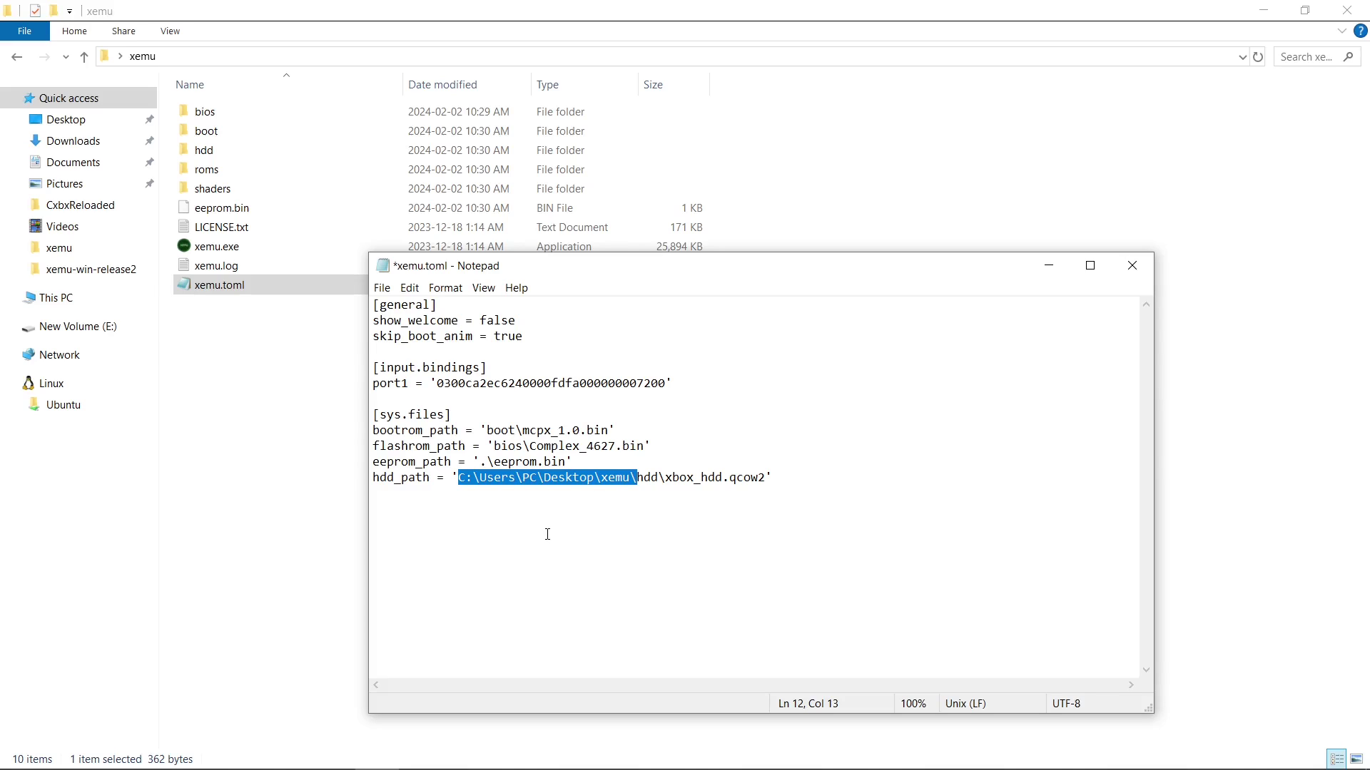
pyautogui.press('BackSpace')
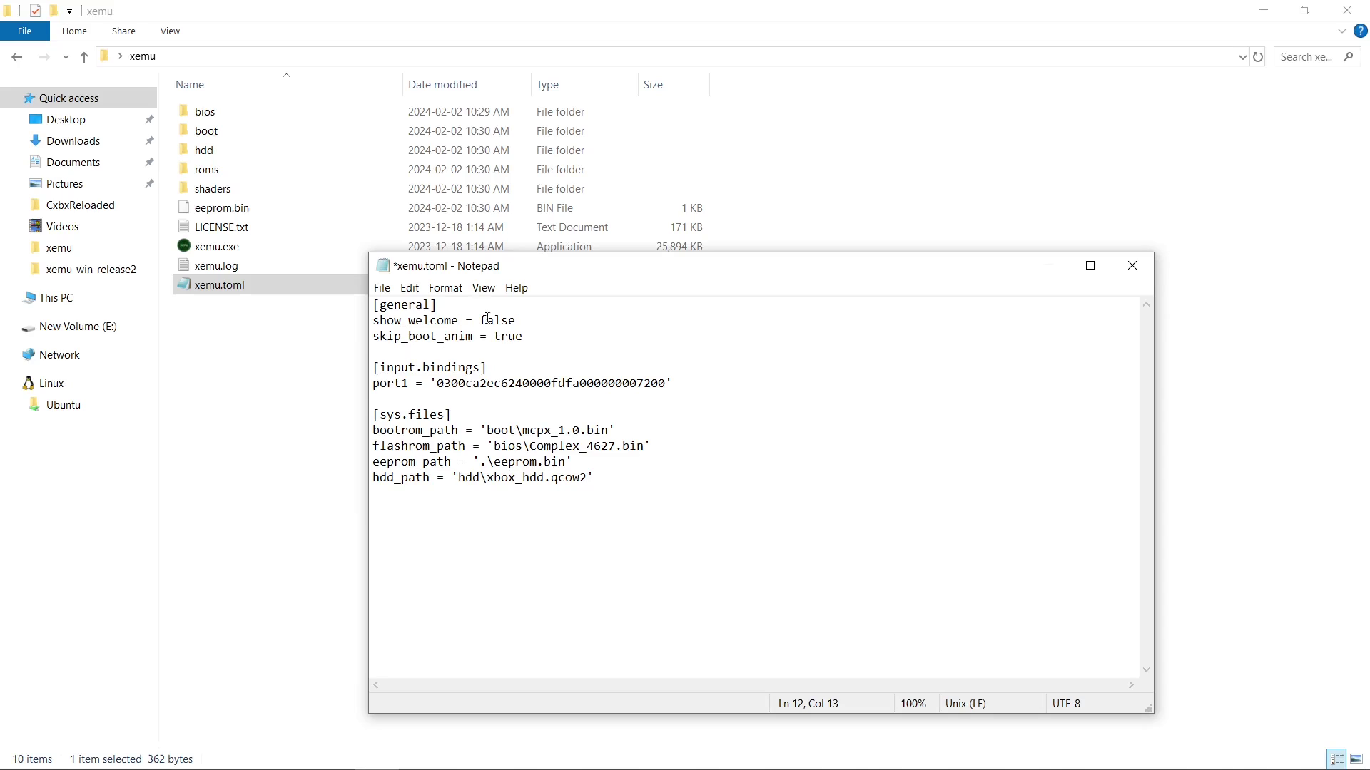
pyautogui.click(384, 288)
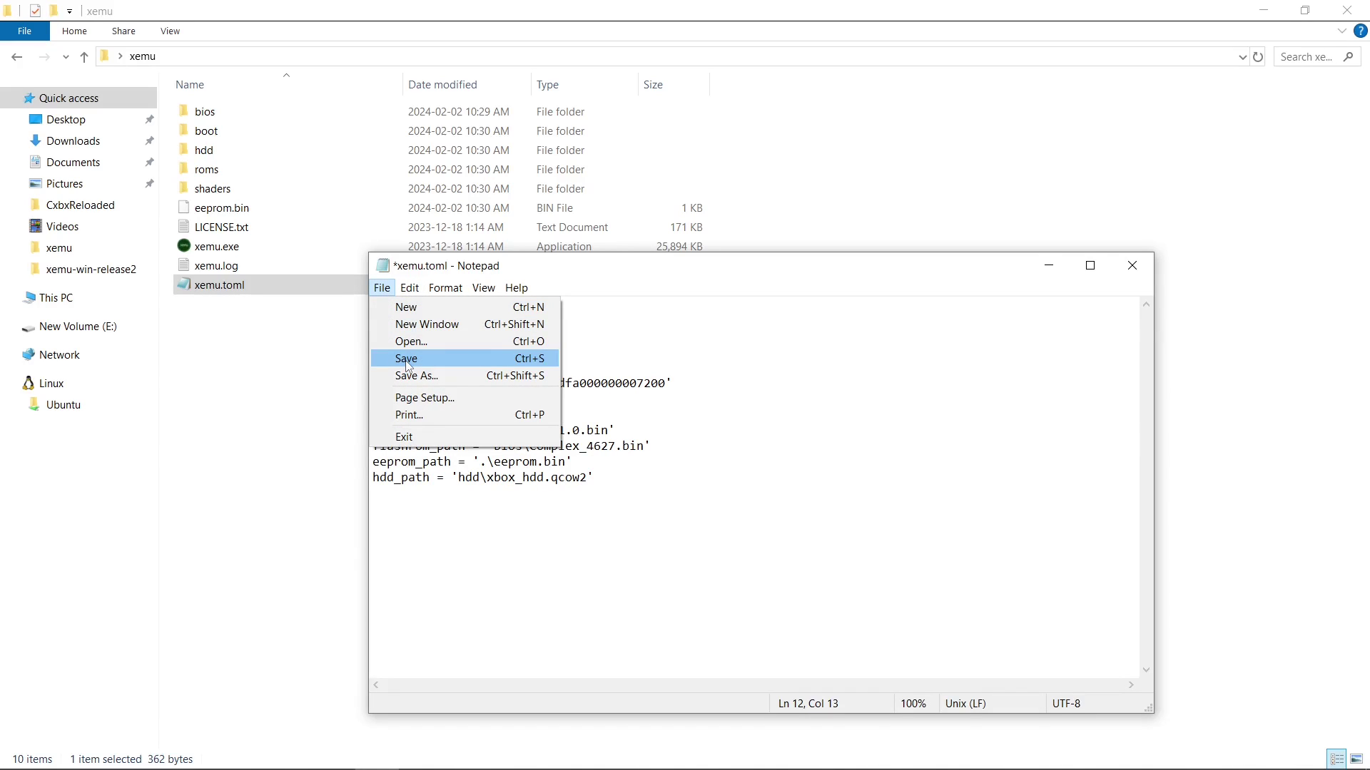
pyautogui.click(405, 359)
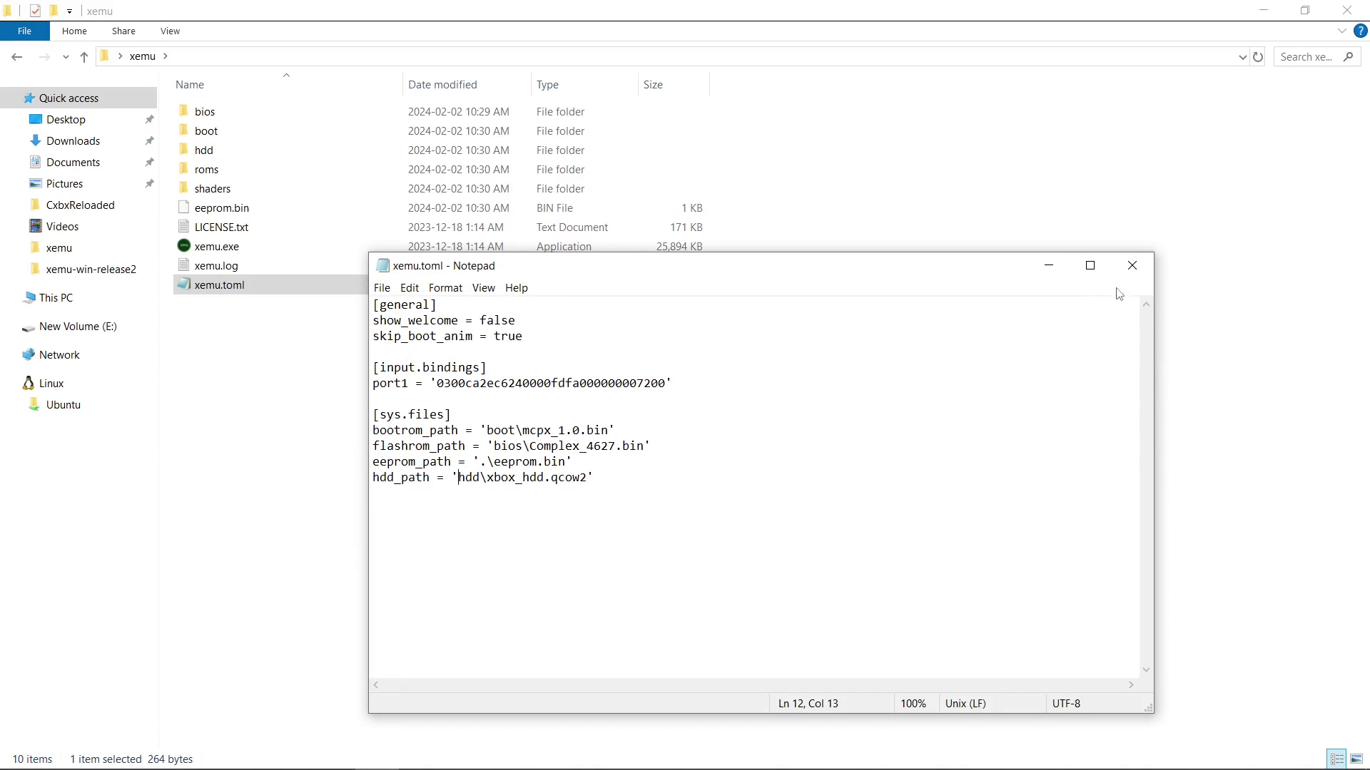
pyautogui.click(1132, 265)
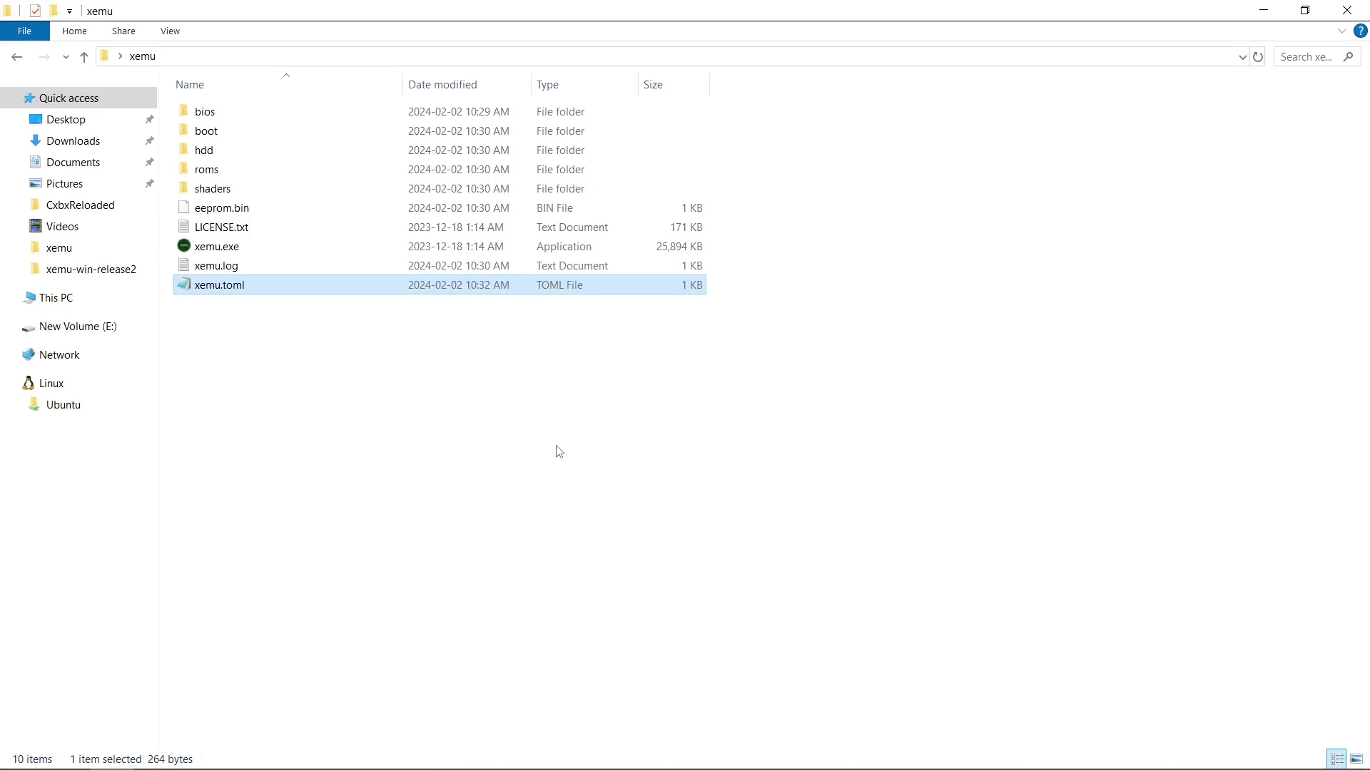
# - Launch xemu and load the disc image Gauntlet Dark Legacy (USA).iso from its roms folder
pyautogui.doubleClick(227, 252)
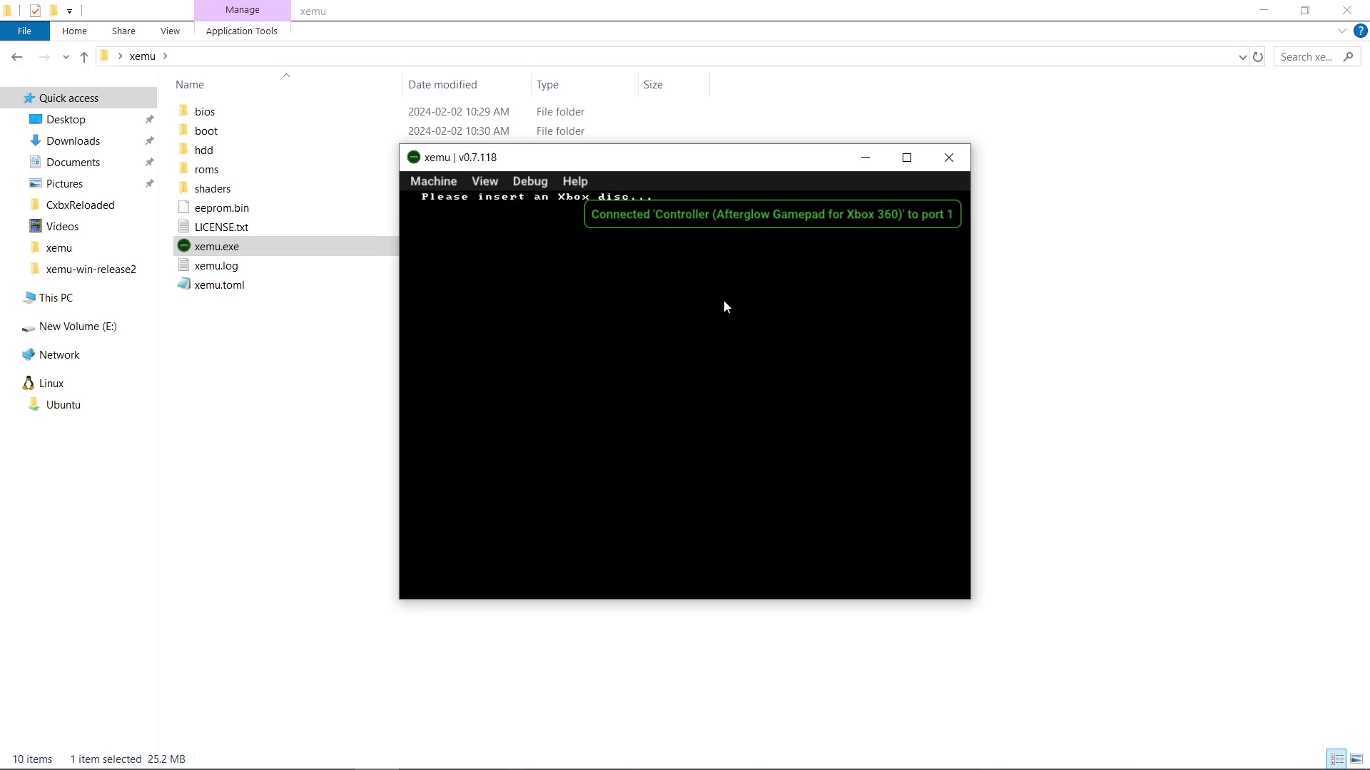
pyautogui.click(437, 182)
pyautogui.click(436, 281)
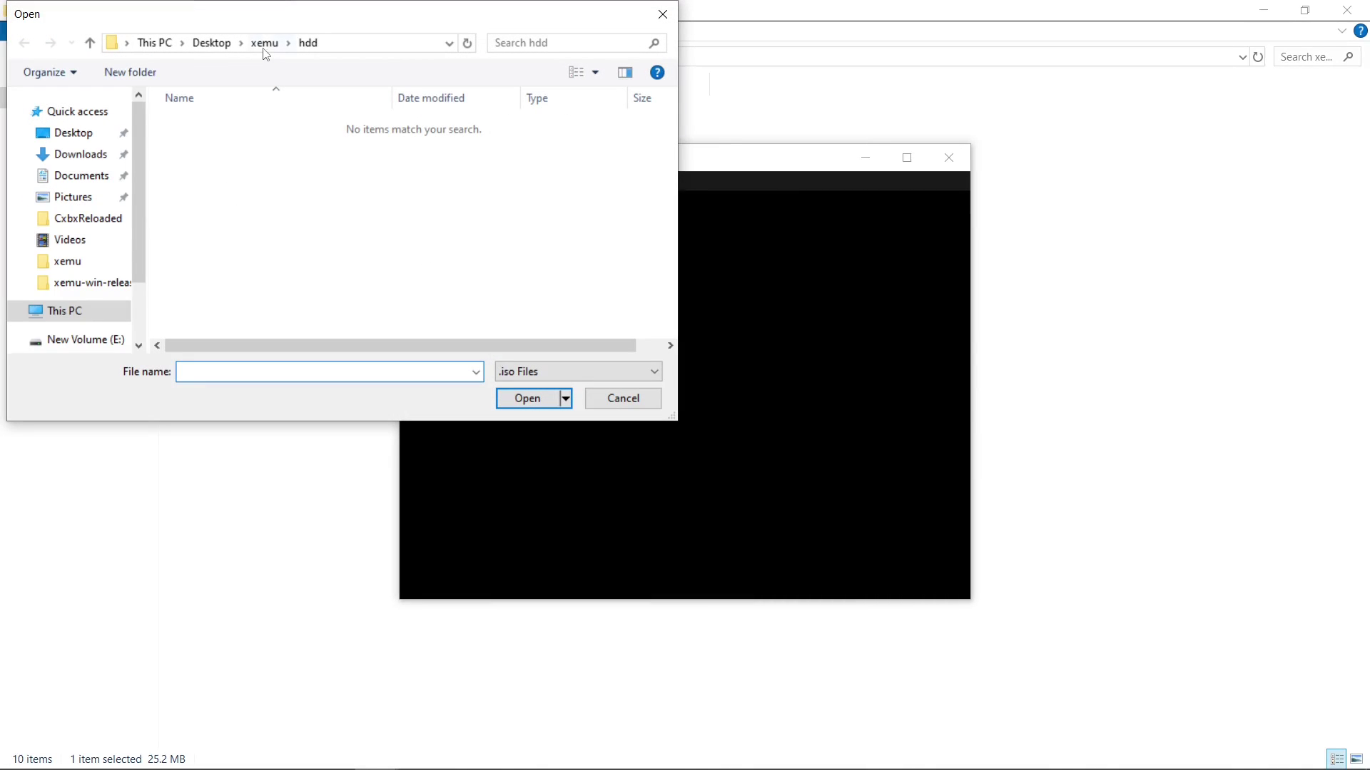
pyautogui.click(265, 47)
pyautogui.doubleClick(223, 182)
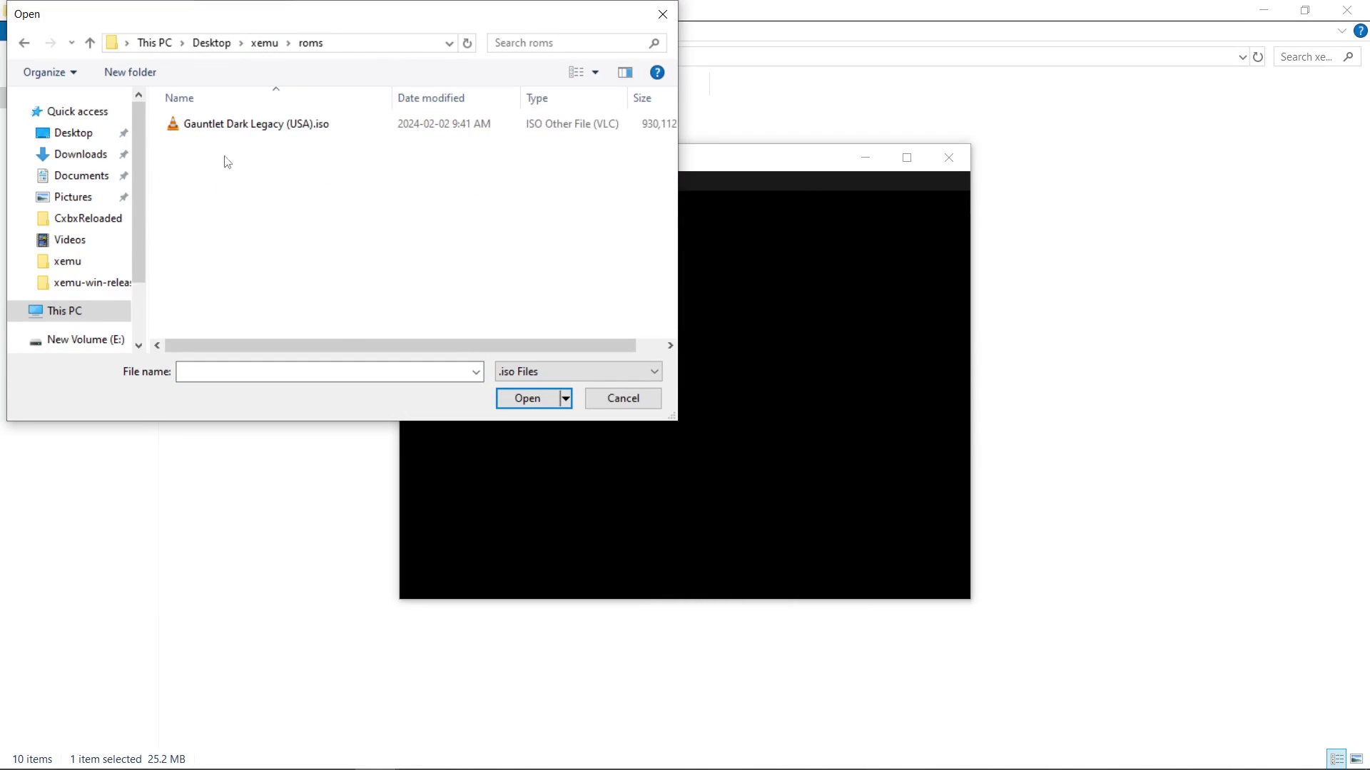
pyautogui.click(239, 125)
pyautogui.click(523, 398)
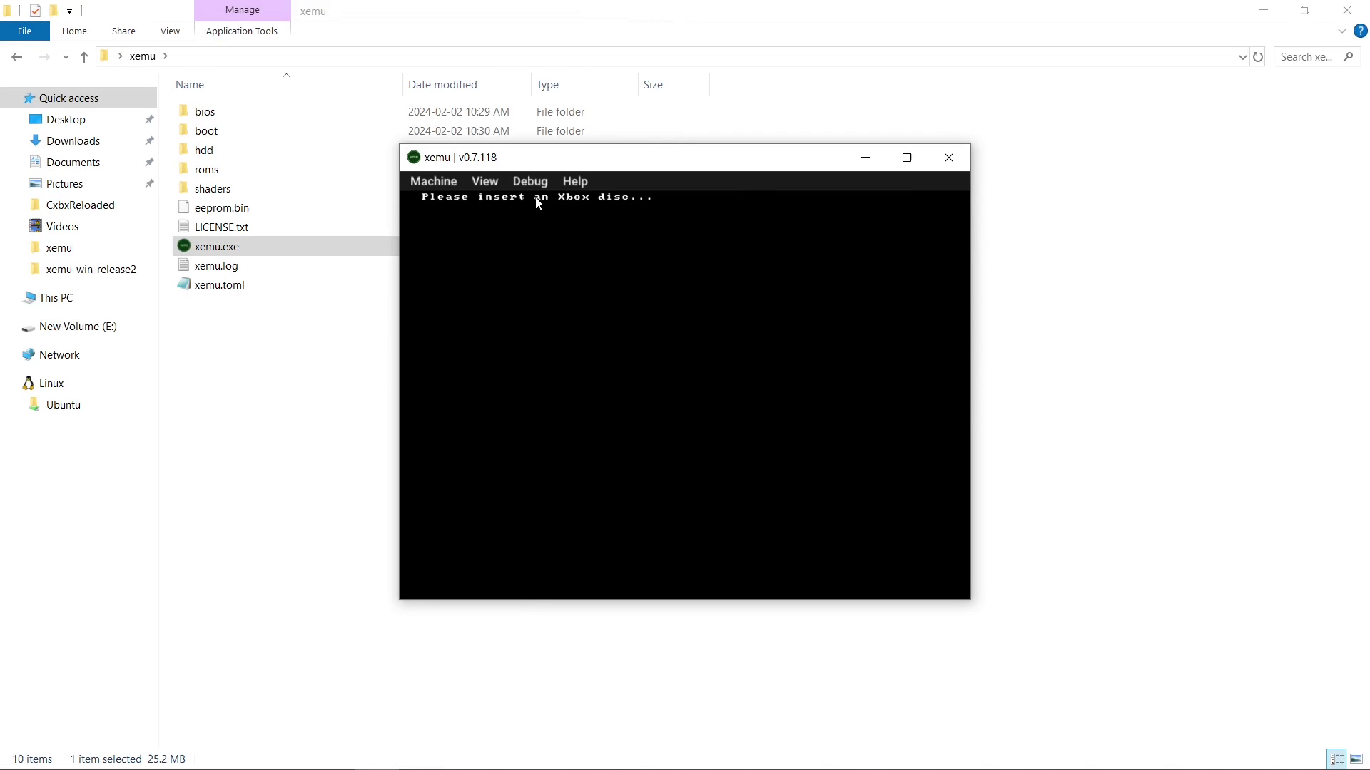
# - Reset the emulated machine to boot the loaded game, then close xemu
pyautogui.click(433, 181)
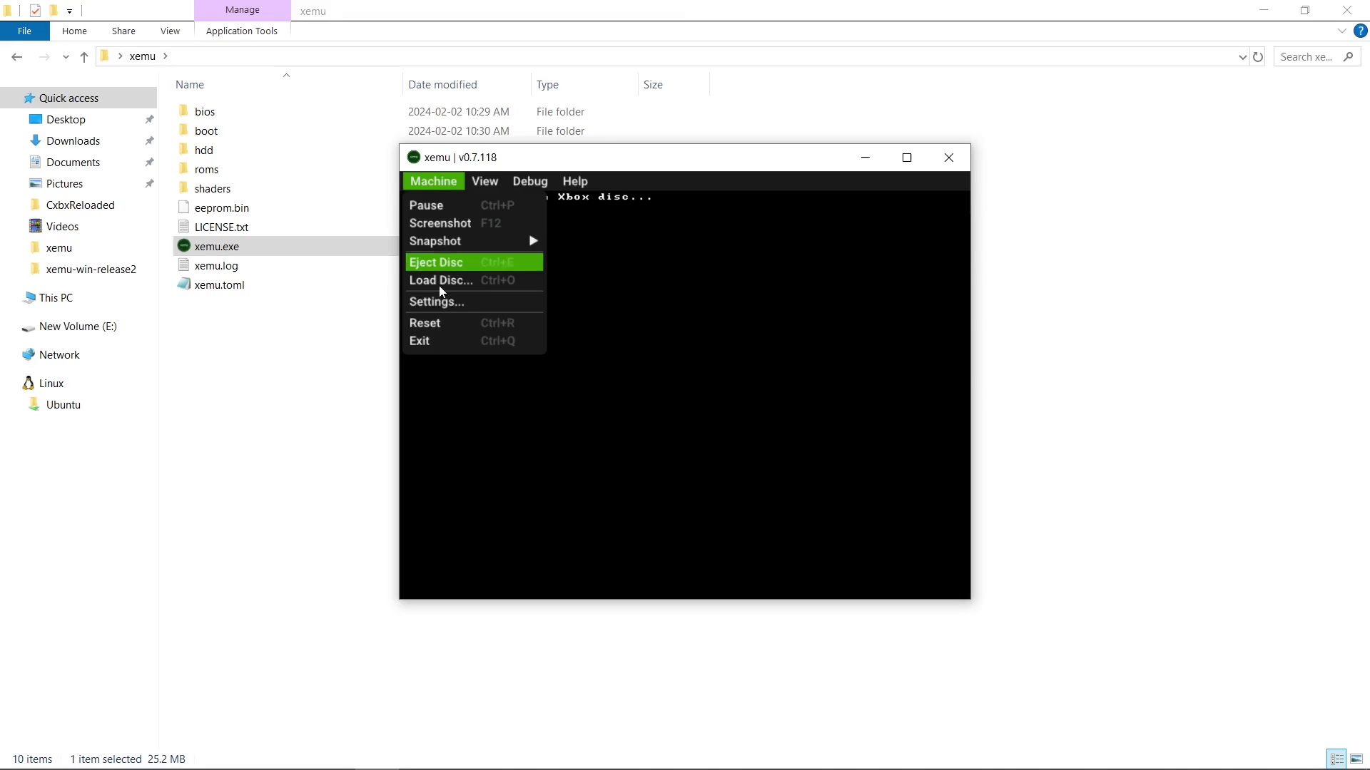
pyautogui.click(437, 325)
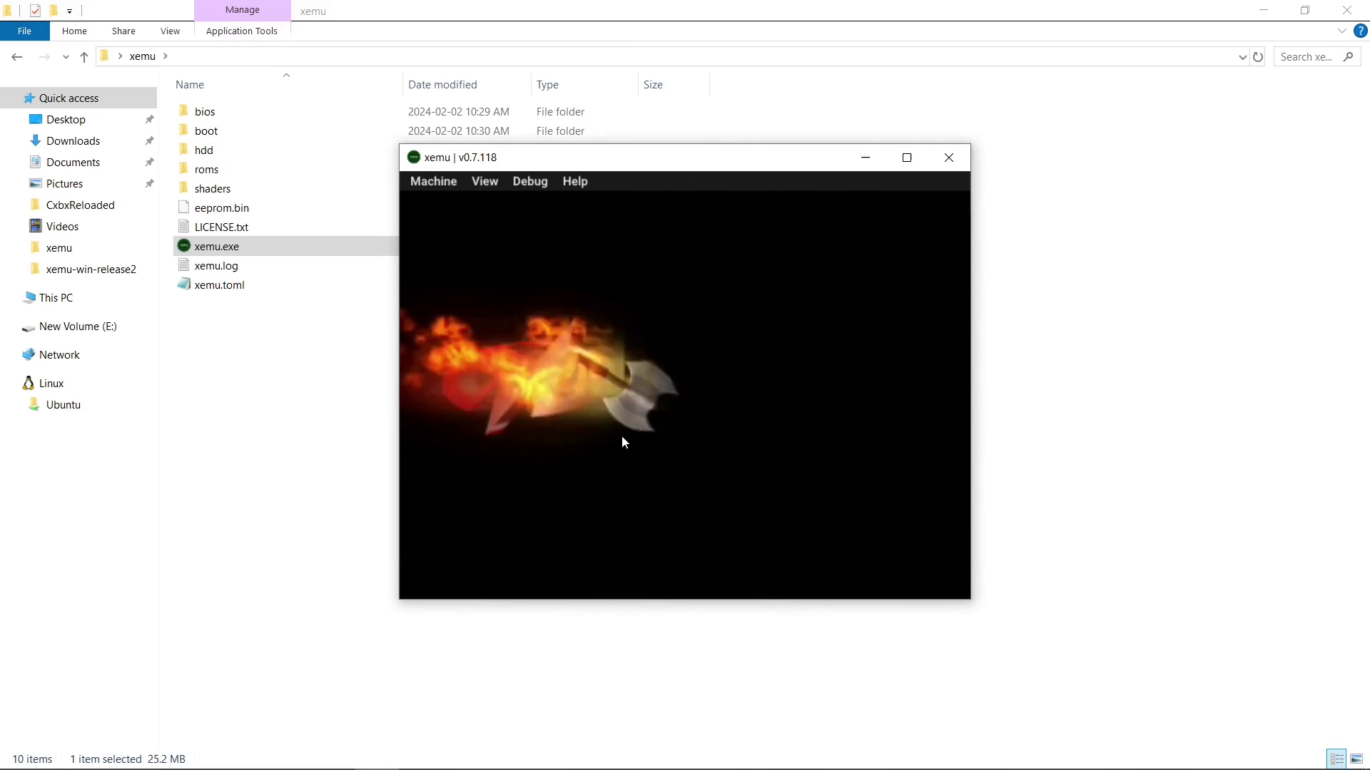
pyautogui.click(952, 164)
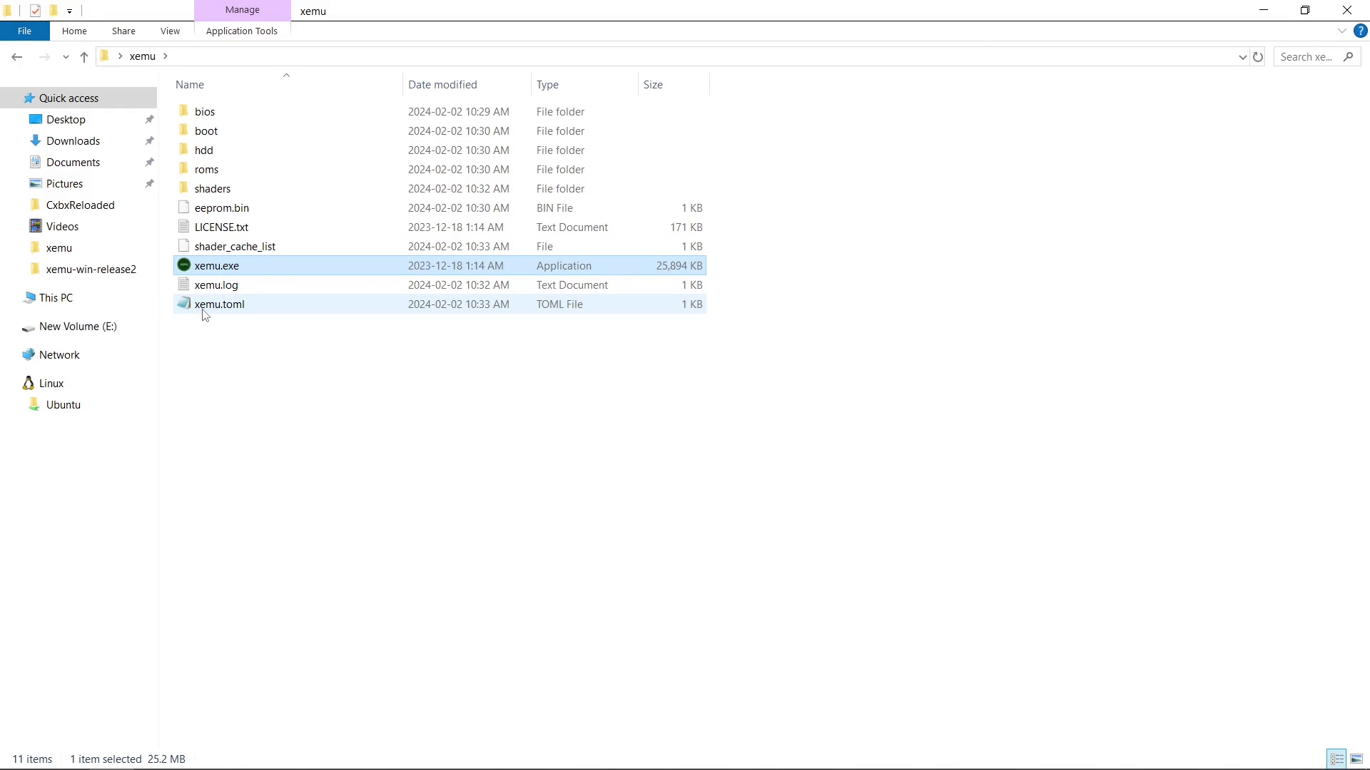
# - Inspect xemu.toml in Notepad for a dvd_path entry of the loaded disc and close it
pyautogui.click(224, 307)
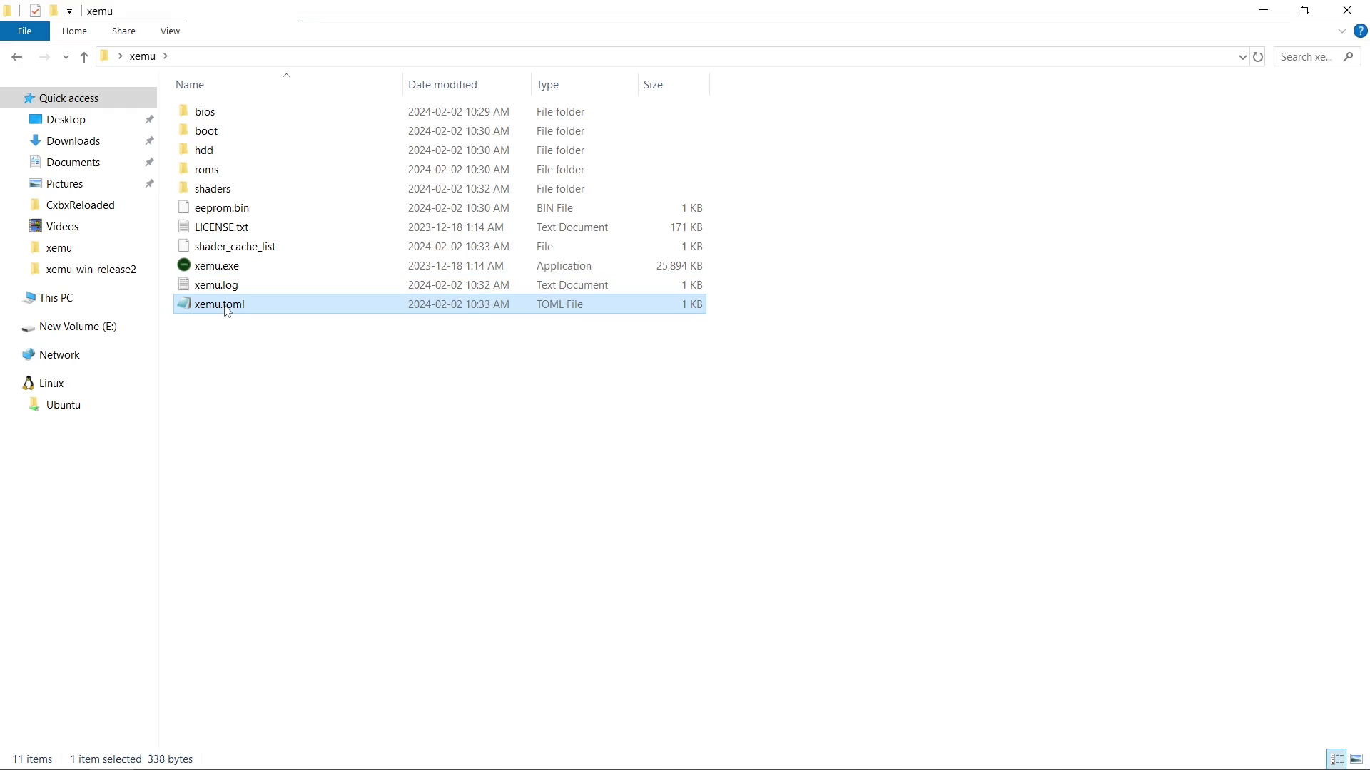
pyautogui.rightClick(224, 307)
pyautogui.click(265, 339)
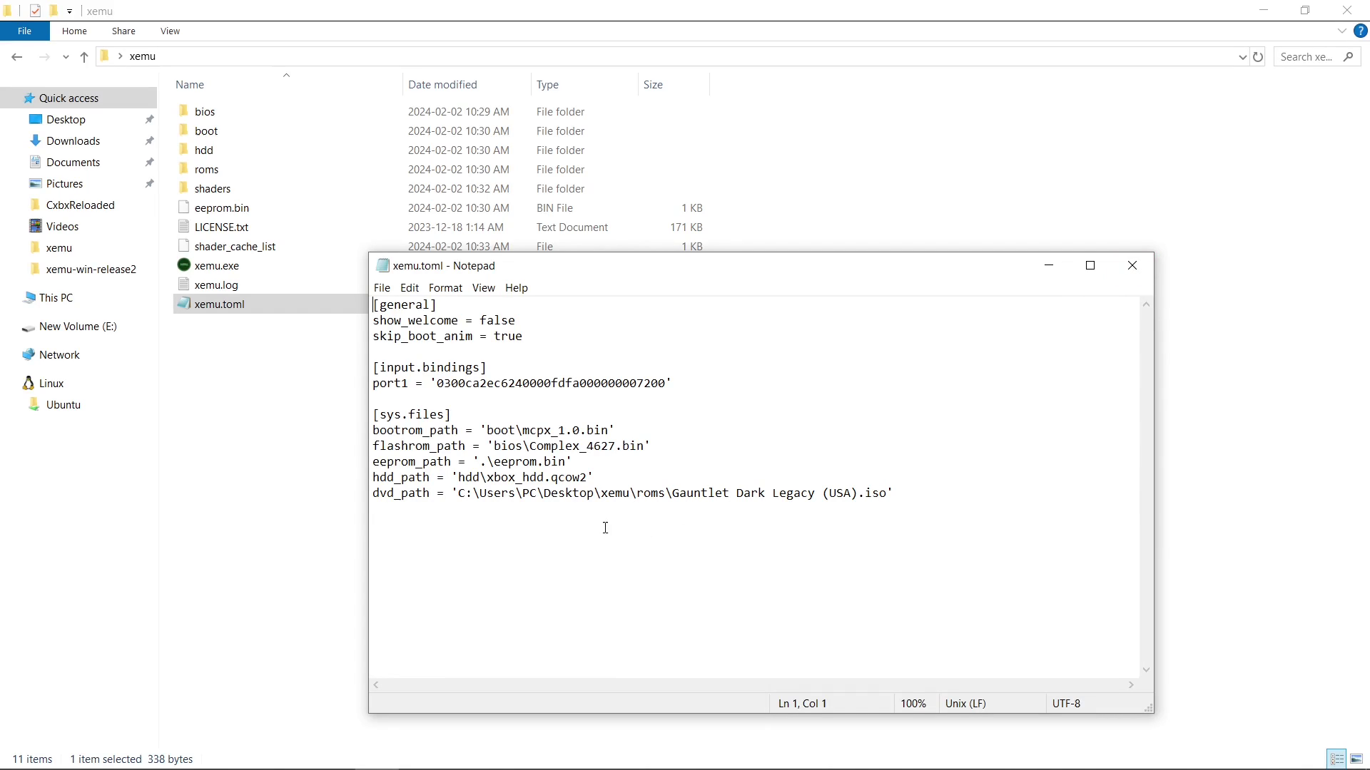
pyautogui.click(1132, 265)
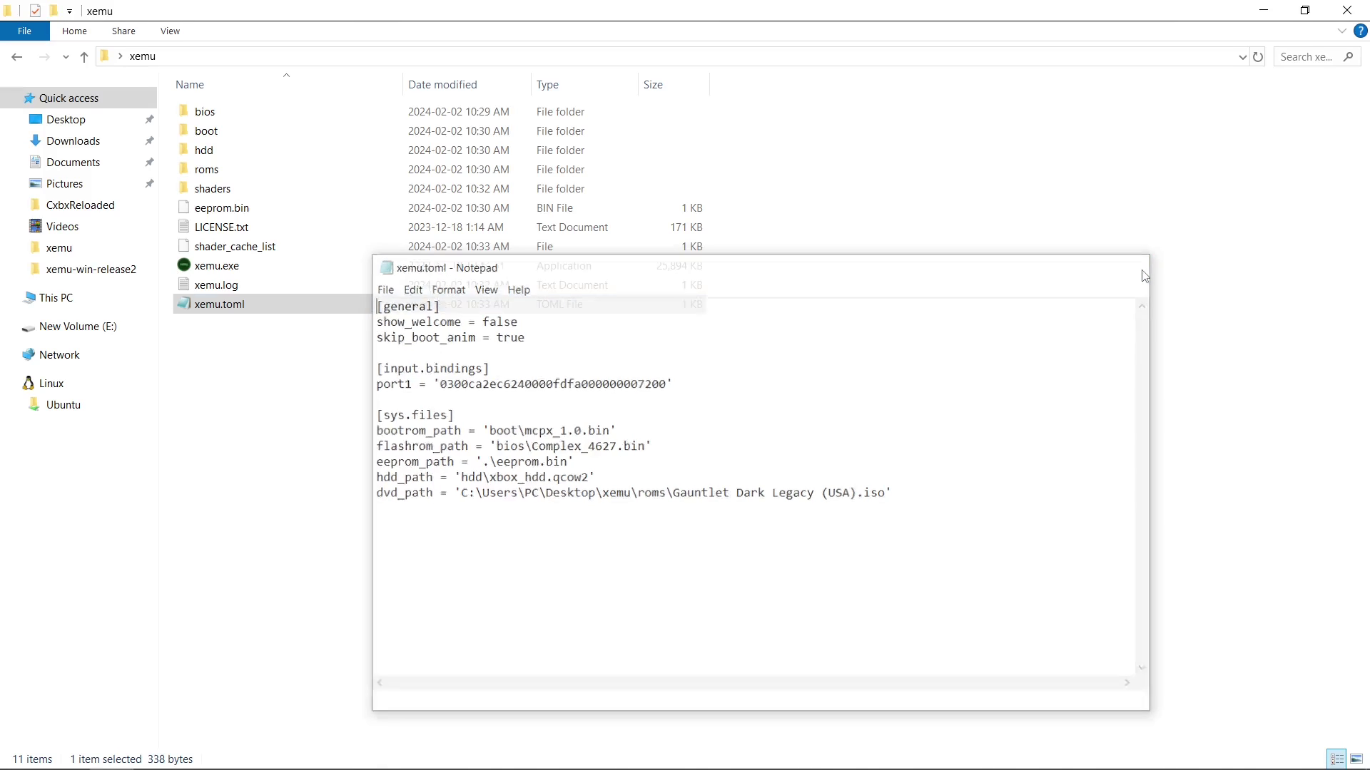
# - Relaunch xemu, eject the disc, and close the emulator
pyautogui.doubleClick(217, 269)
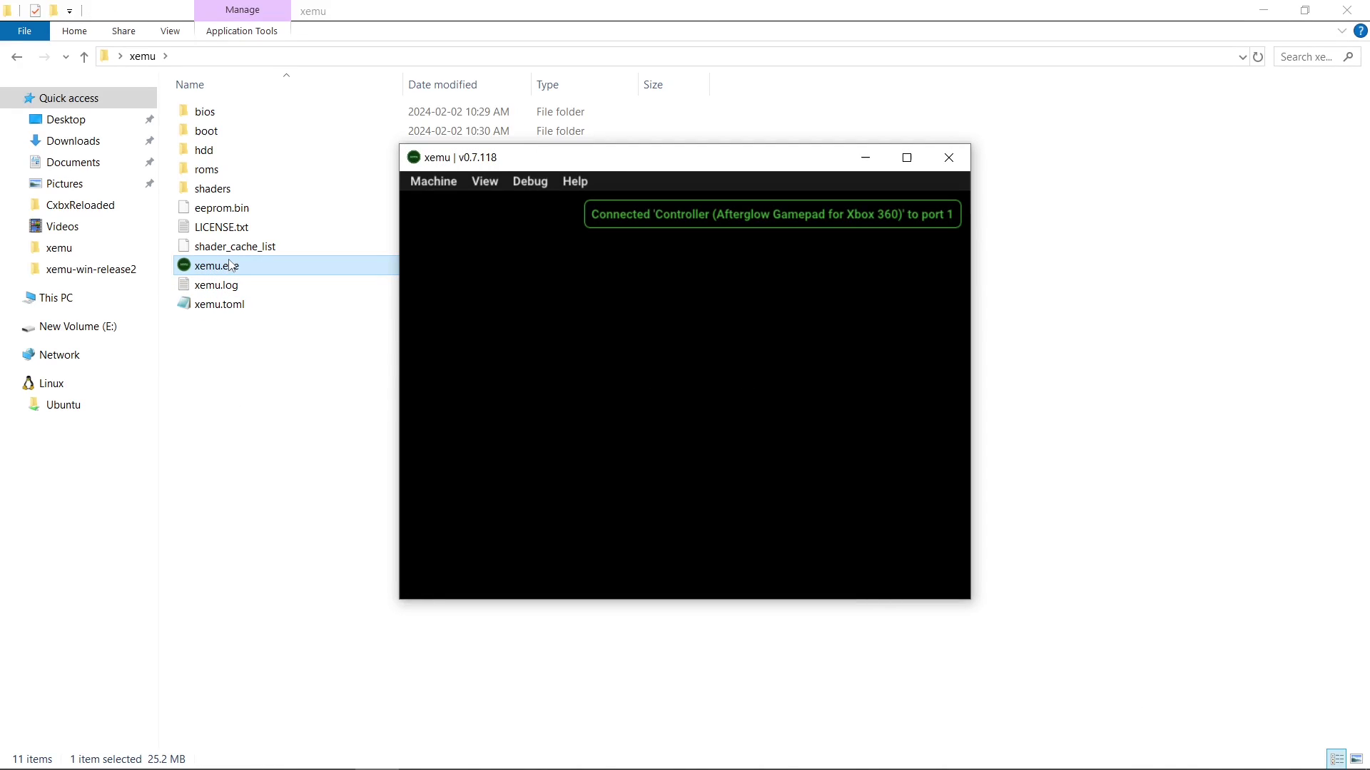
pyautogui.click(439, 185)
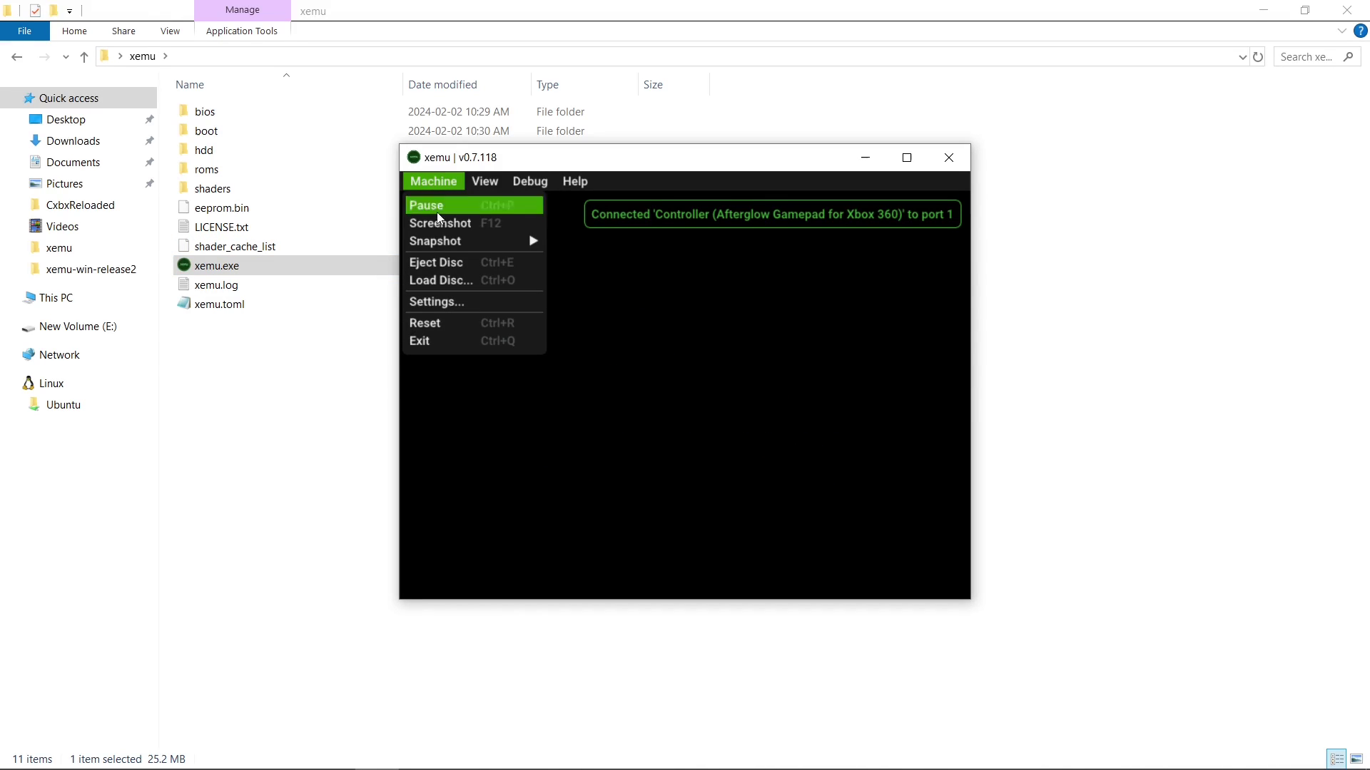
pyautogui.click(432, 262)
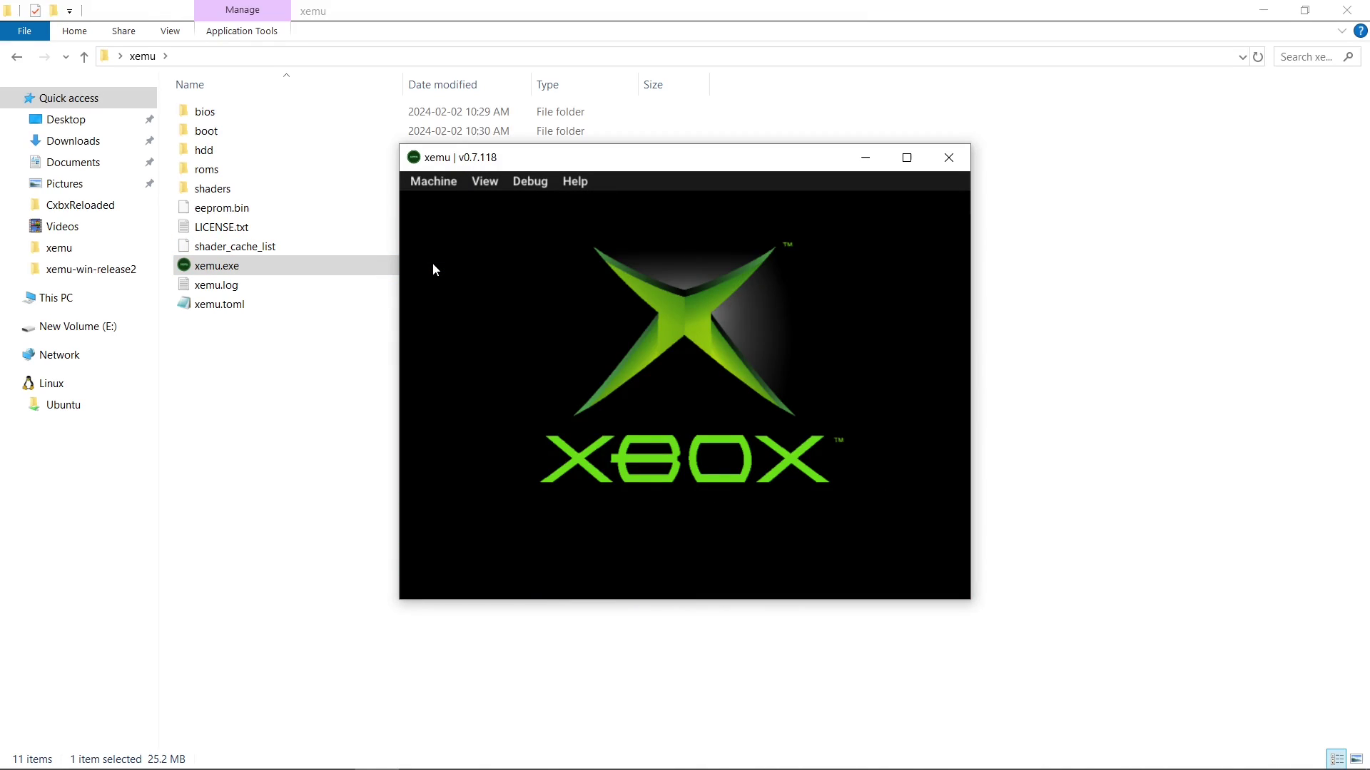
pyautogui.click(948, 157)
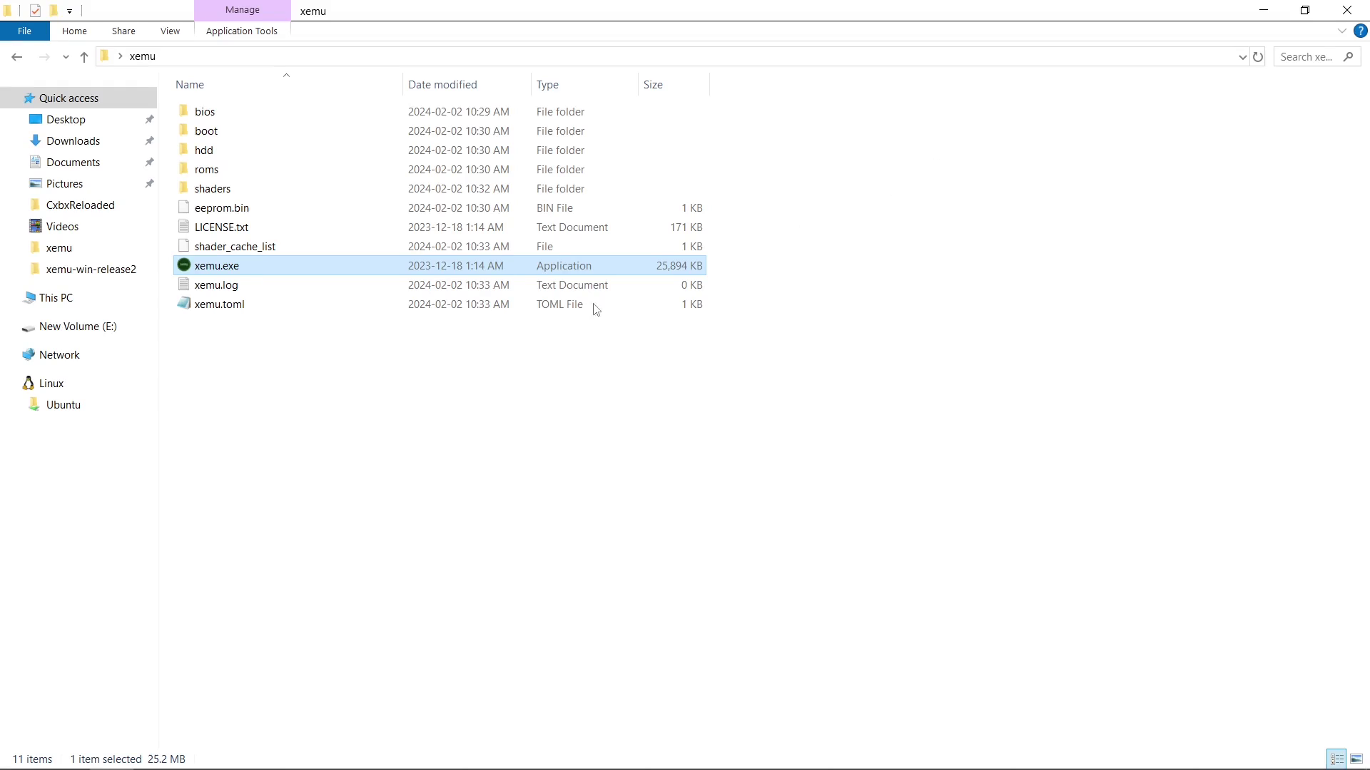
# - Reopen xemu.toml in Notepad to check its file paths after ejecting the disc, then close it
pyautogui.click(221, 305)
pyautogui.rightClick(216, 297)
pyautogui.click(279, 336)
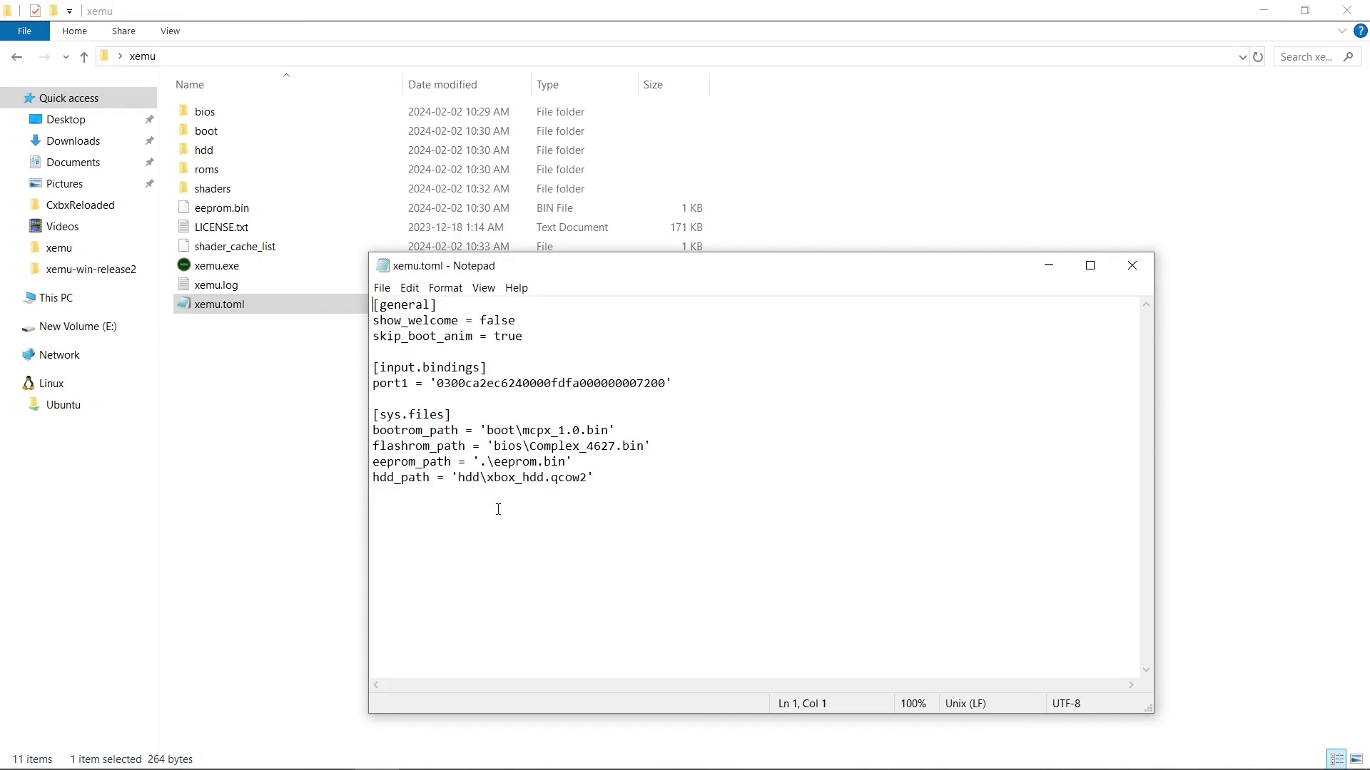
pyautogui.click(1132, 266)
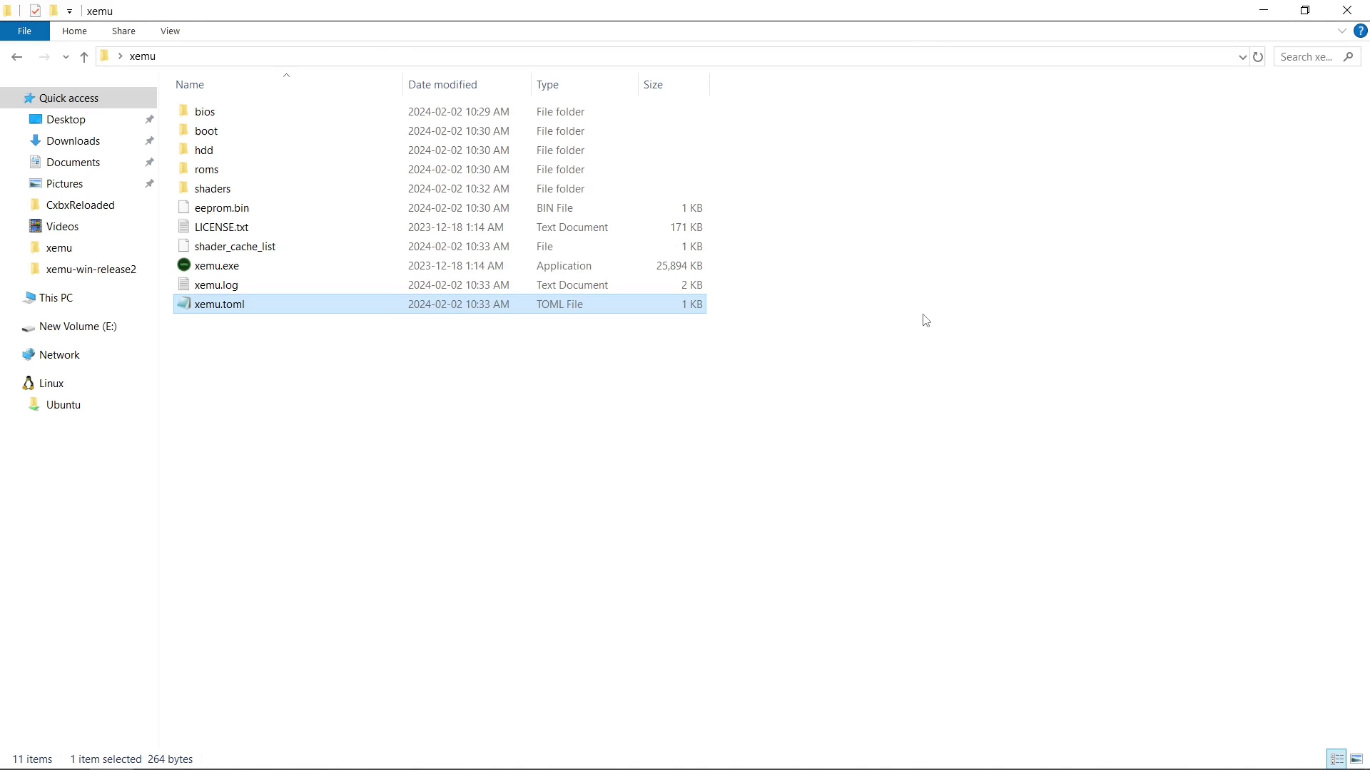
# - Move the xemu folder from the Desktop to New Volume (E:)
pyautogui.click(84, 57)
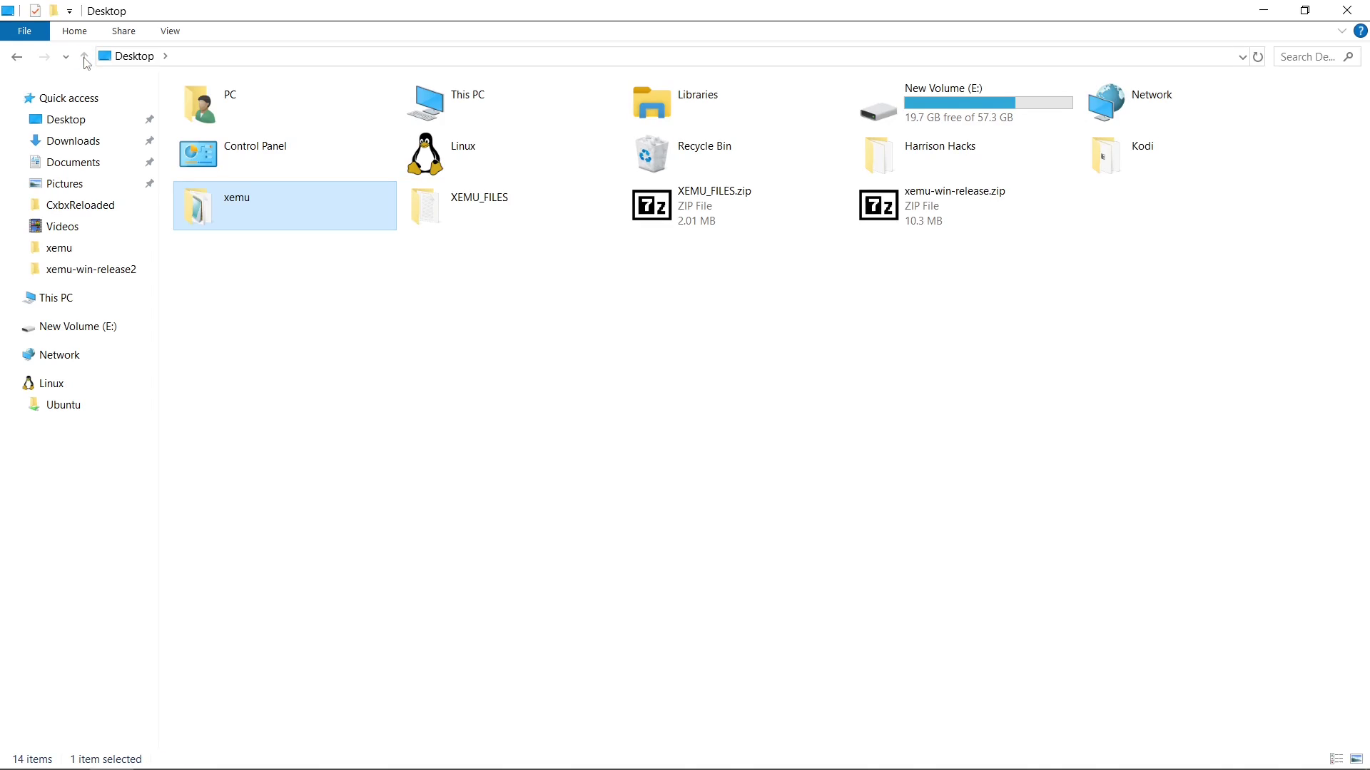
pyautogui.rightClick(240, 202)
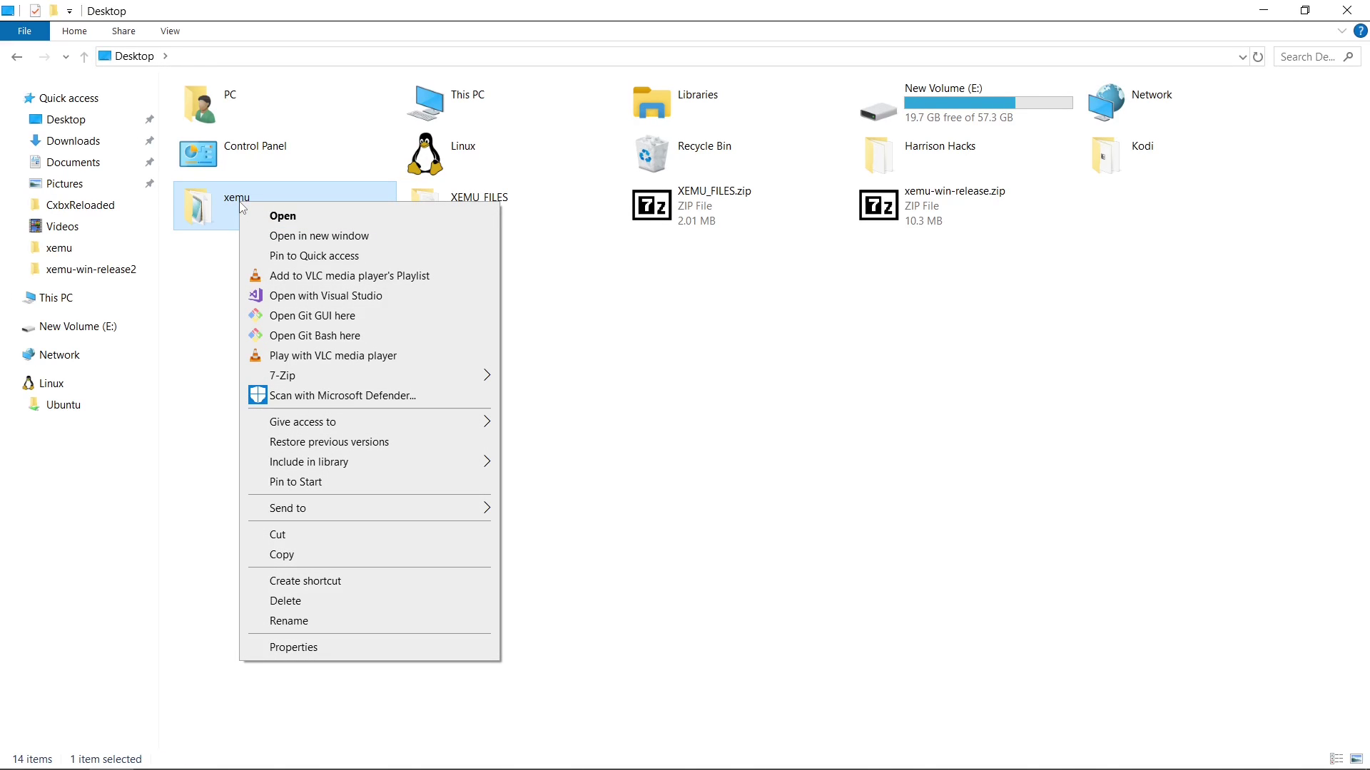
pyautogui.click(321, 535)
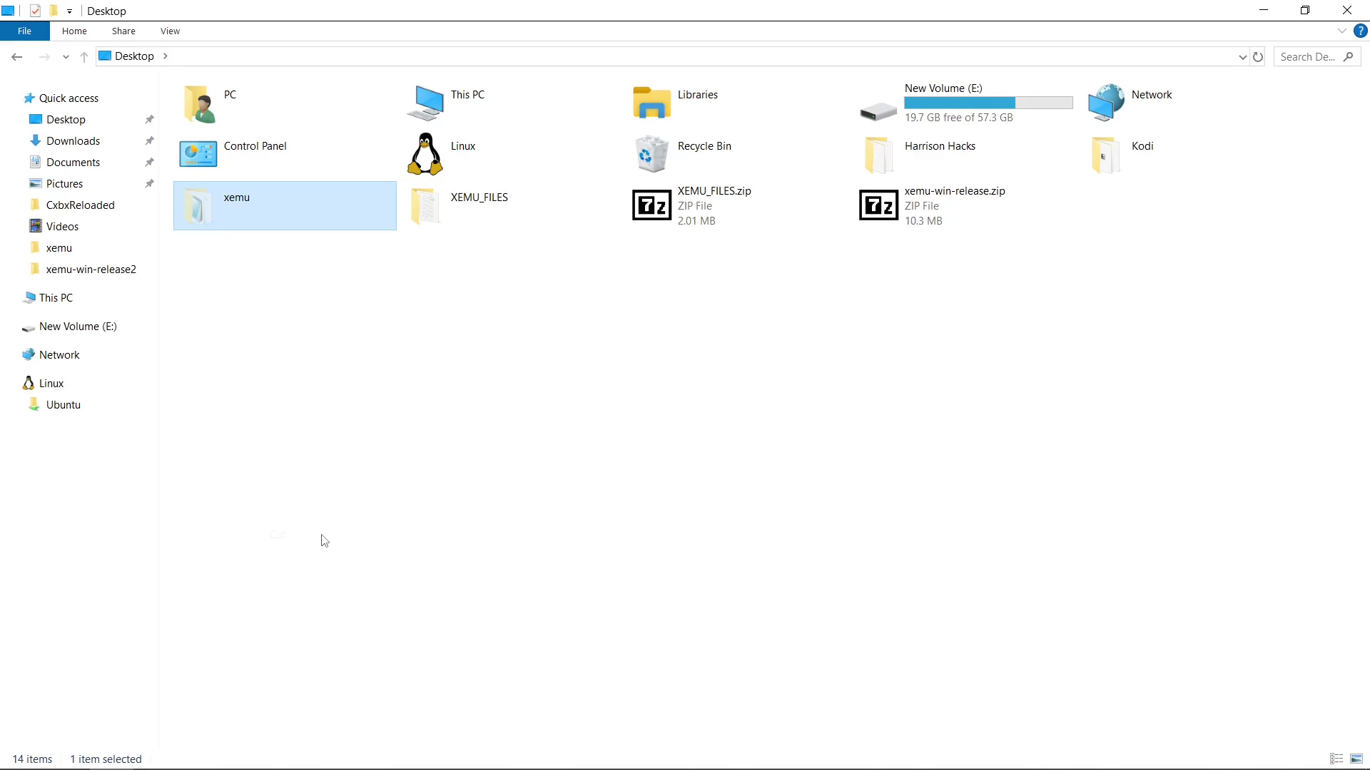
pyautogui.click(79, 326)
pyautogui.rightClick(825, 615)
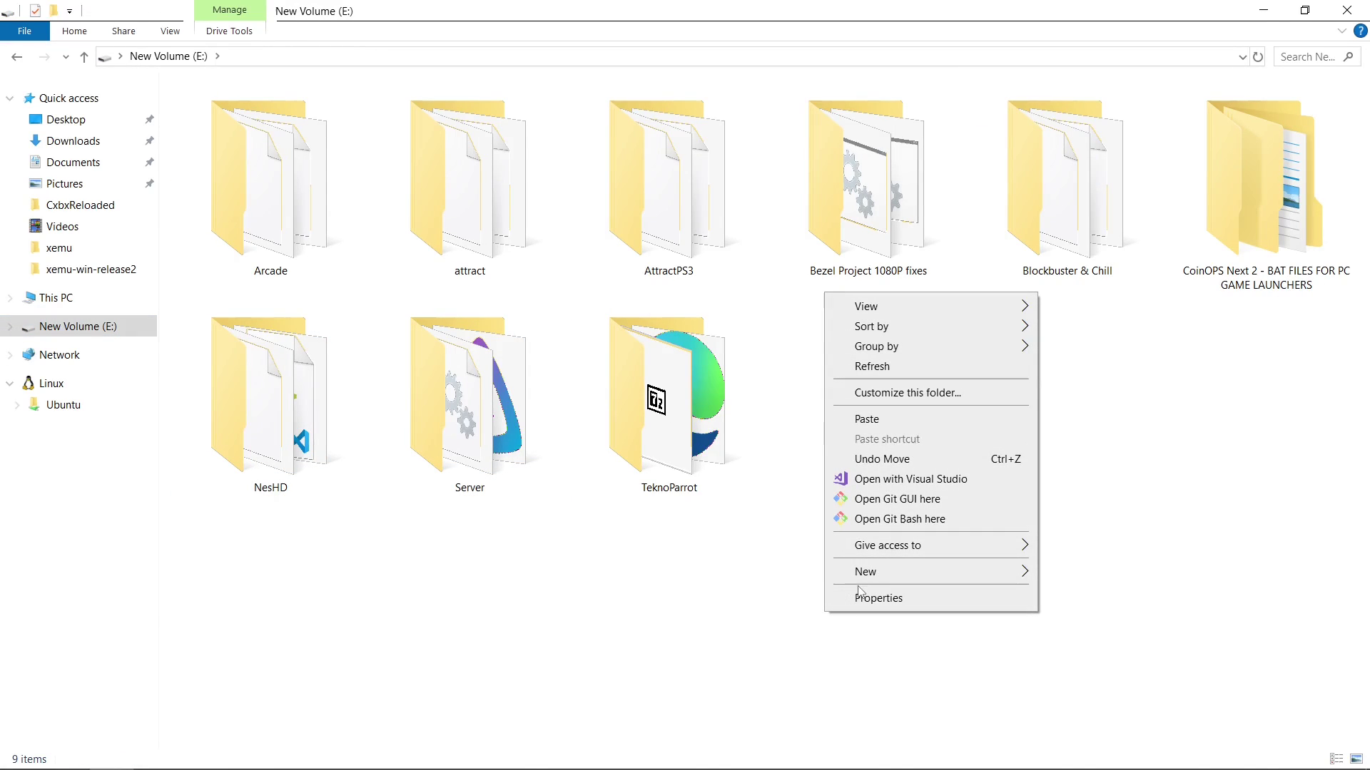
pyautogui.click(874, 419)
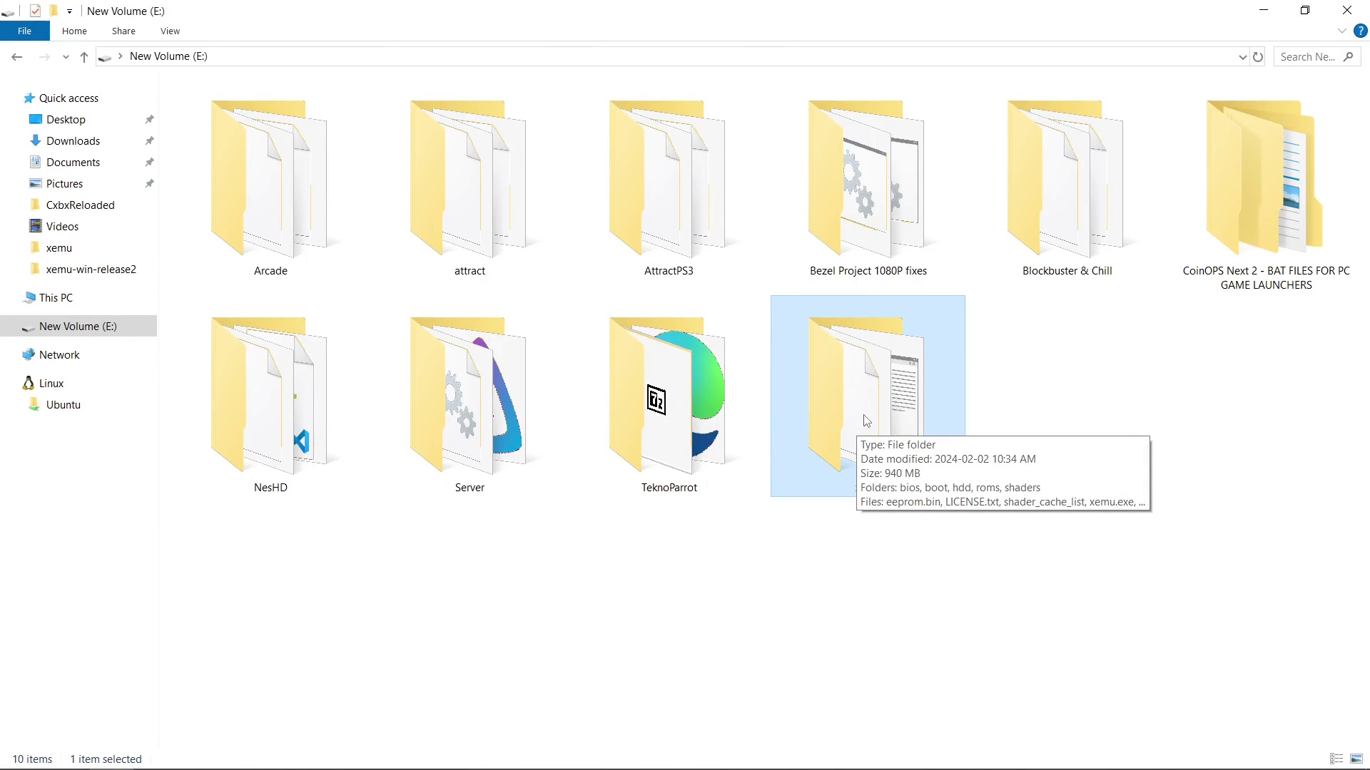
# - Launch xemu from the moved folder on New Volume (E:) and load Gauntlet Dark Legacy (USA).iso from its roms folder
pyautogui.doubleClick(867, 421)
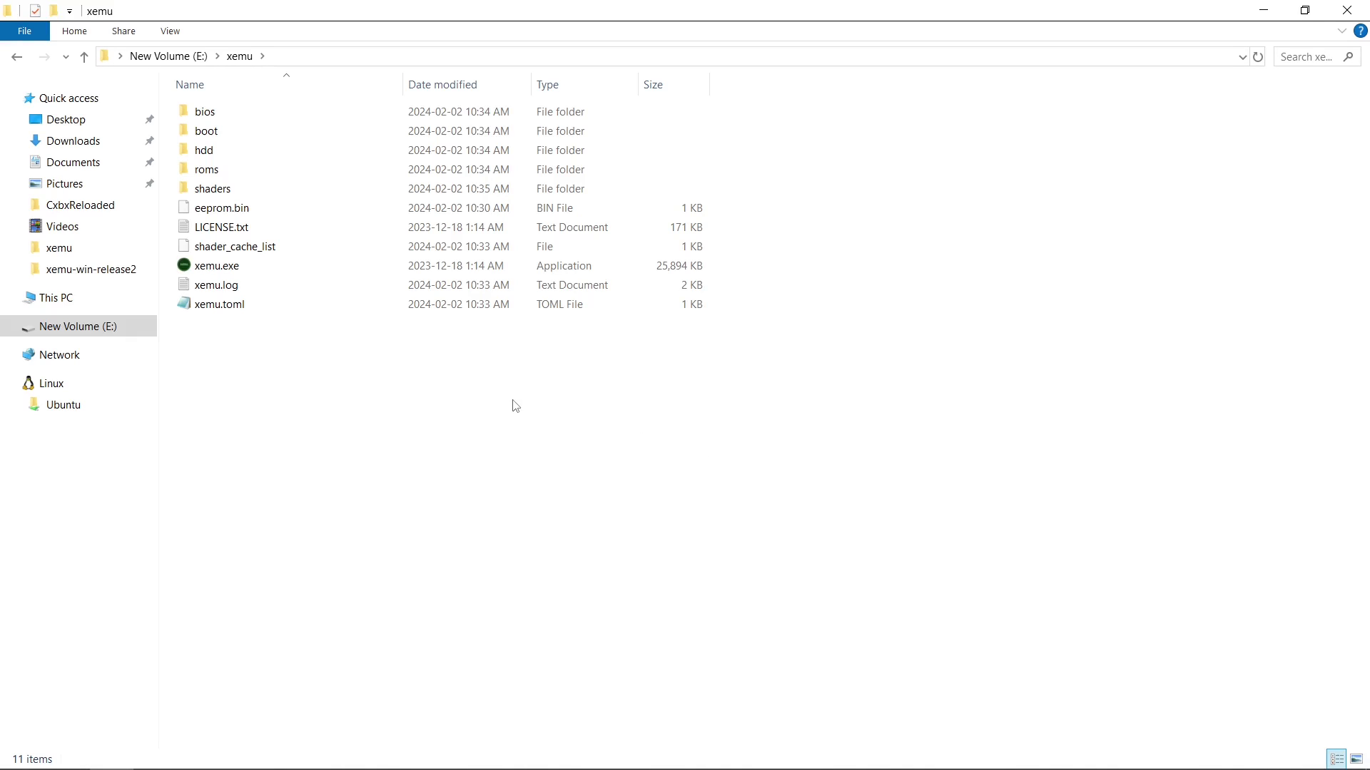
pyautogui.click(226, 273)
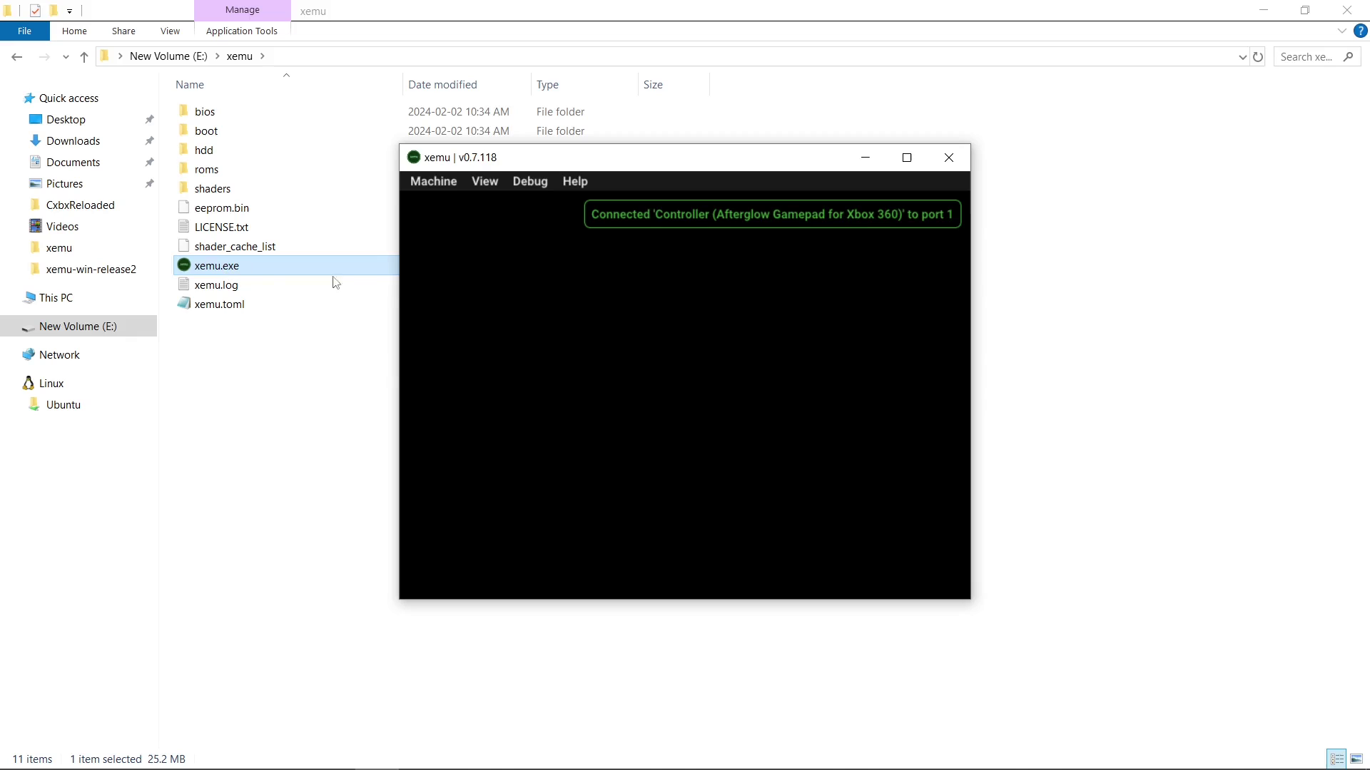
pyautogui.click(440, 184)
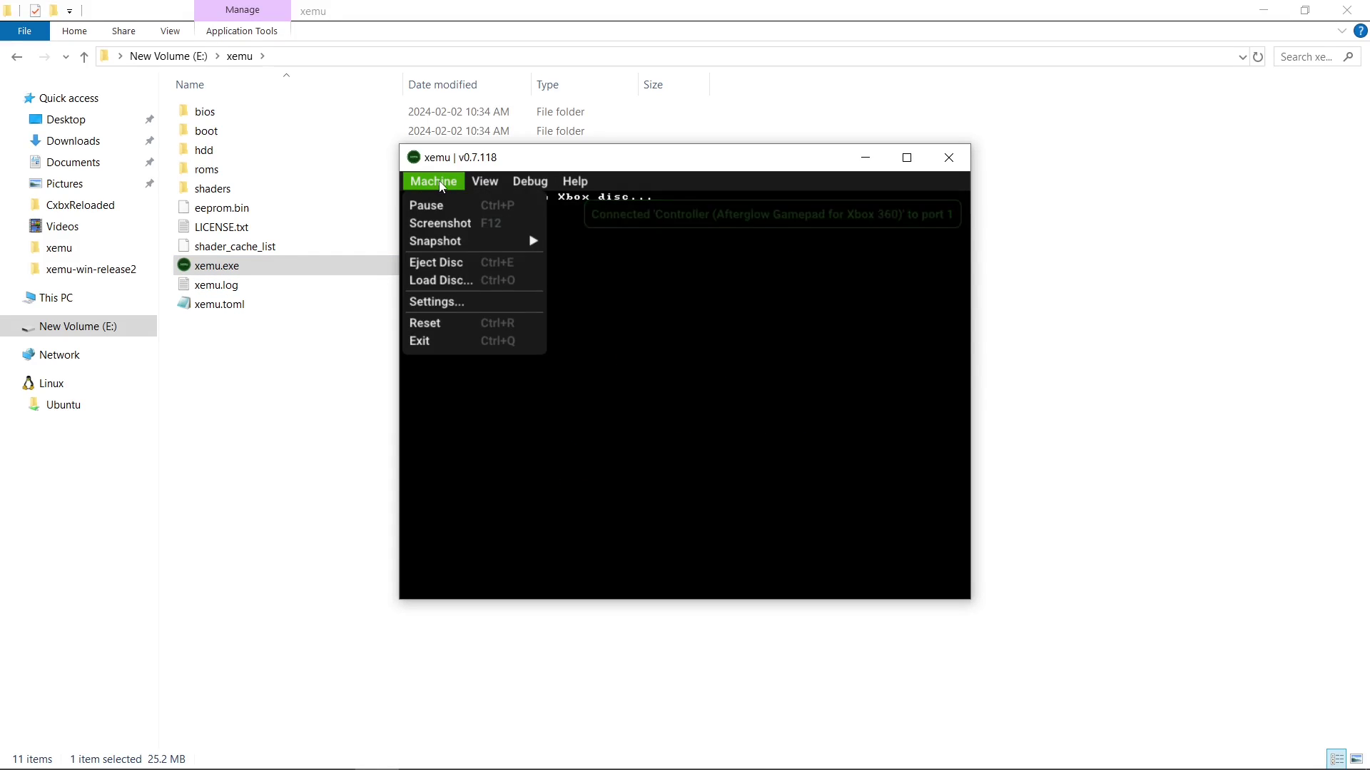
pyautogui.click(438, 279)
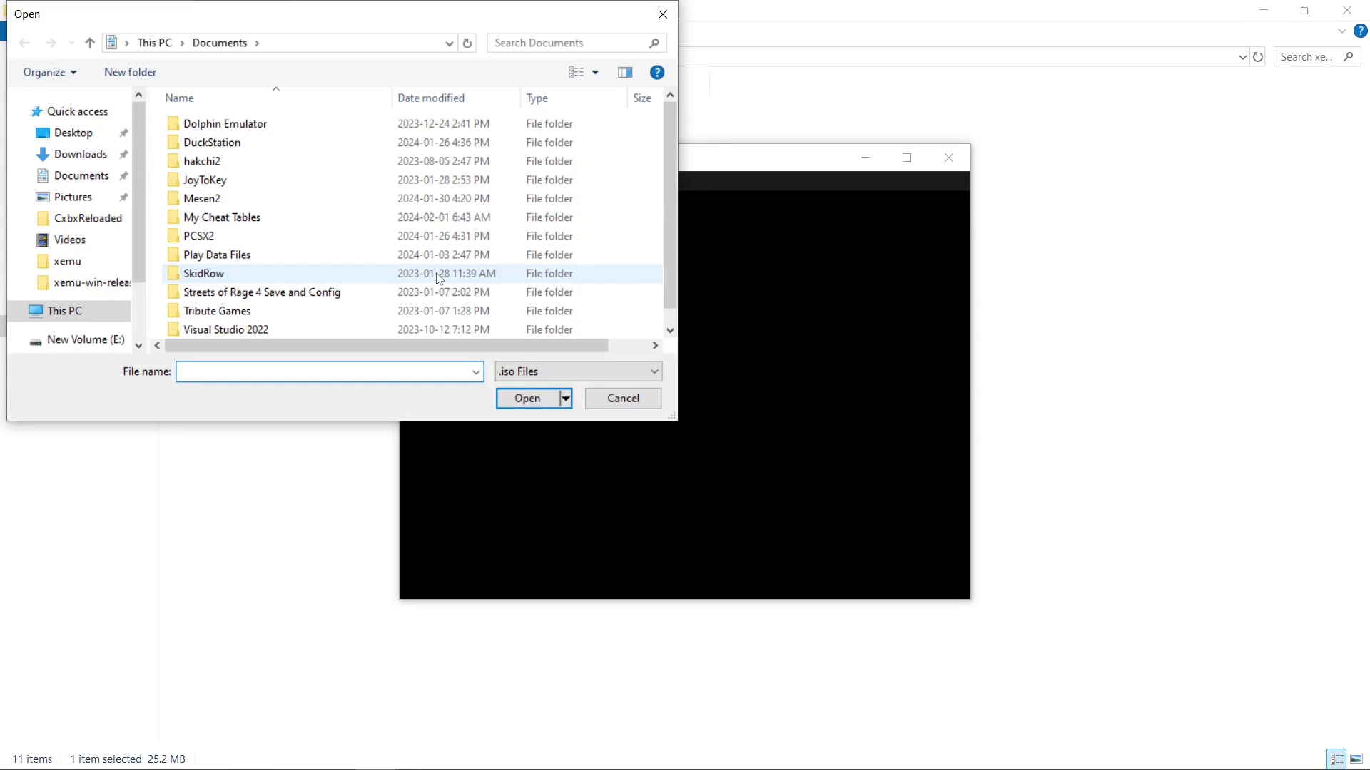
pyautogui.click(92, 341)
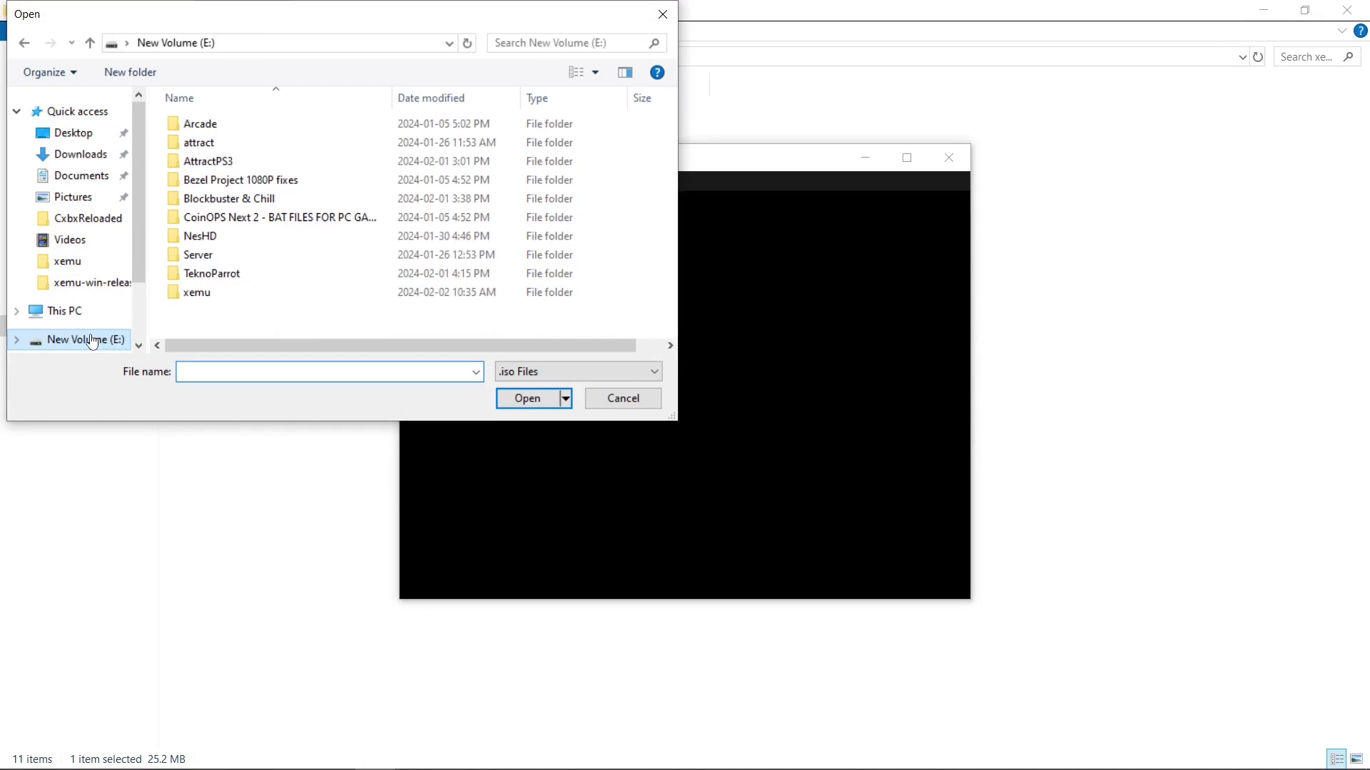
pyautogui.doubleClick(213, 296)
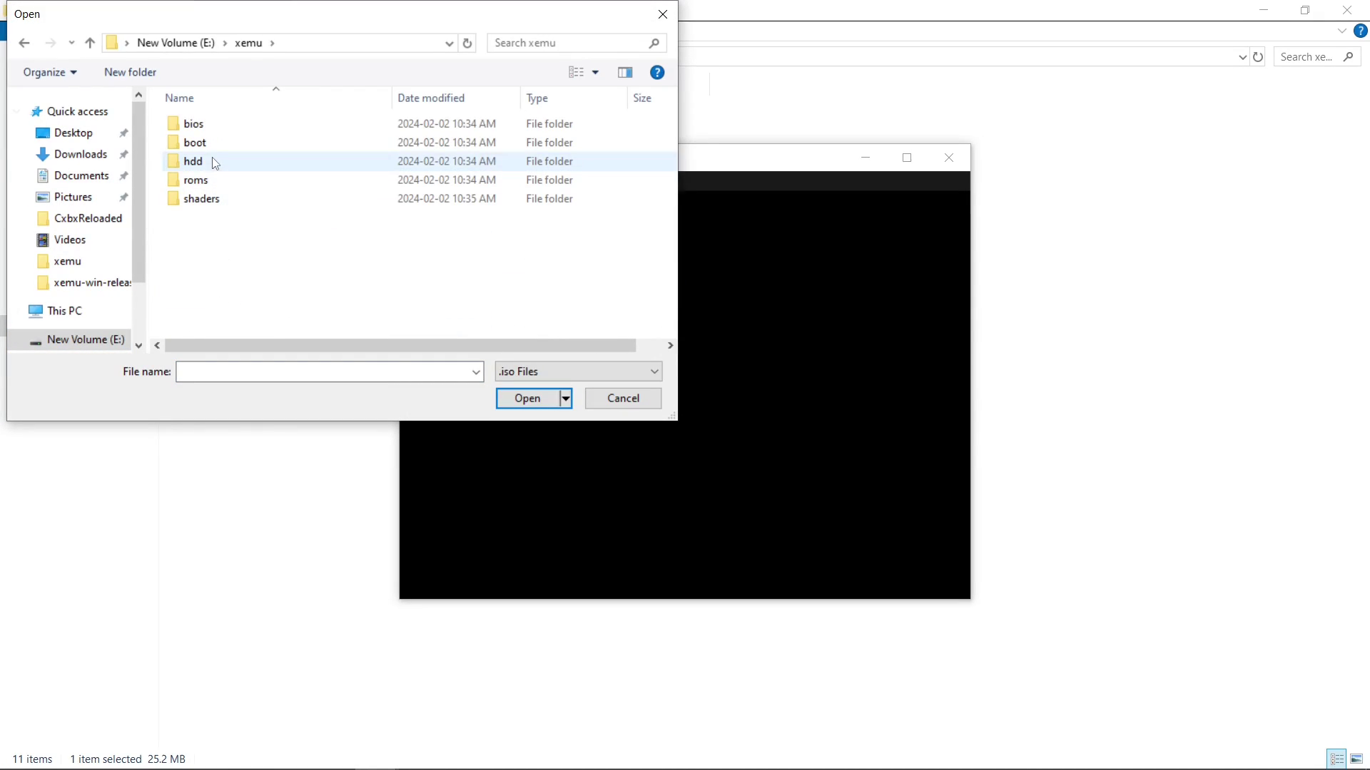
pyautogui.doubleClick(198, 182)
pyautogui.click(214, 129)
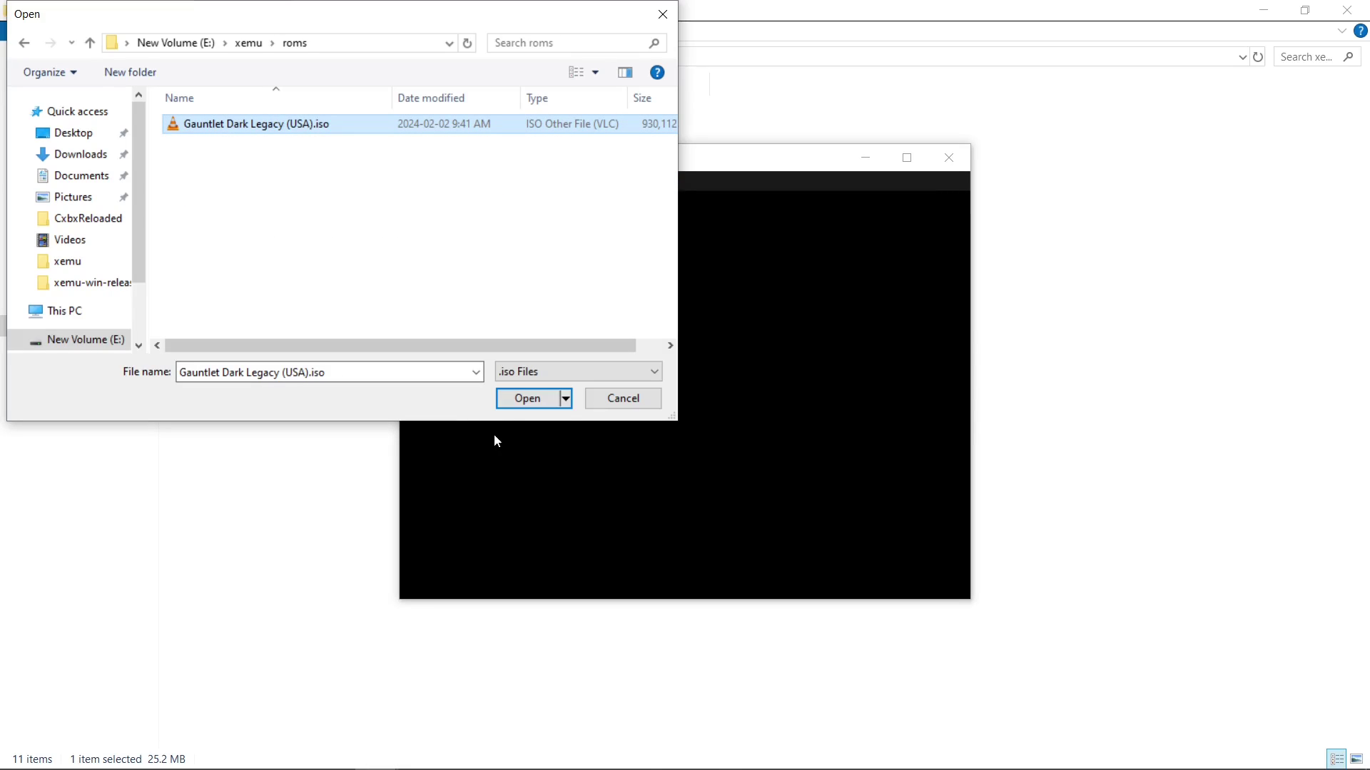
pyautogui.click(516, 399)
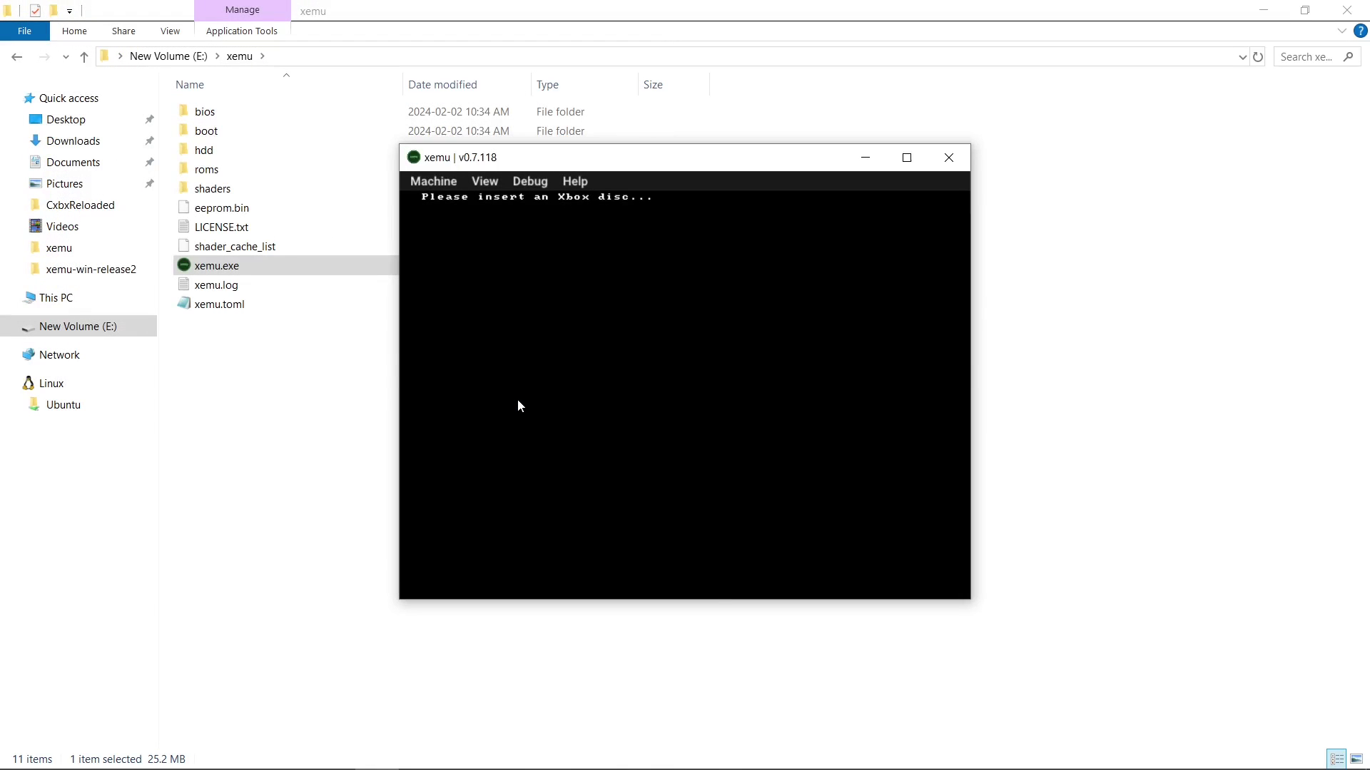
# - Reset the emulated machine to boot the loaded Gauntlet Dark Legacy disc, and close xemu once the game starts
pyautogui.click(435, 183)
pyautogui.click(441, 321)
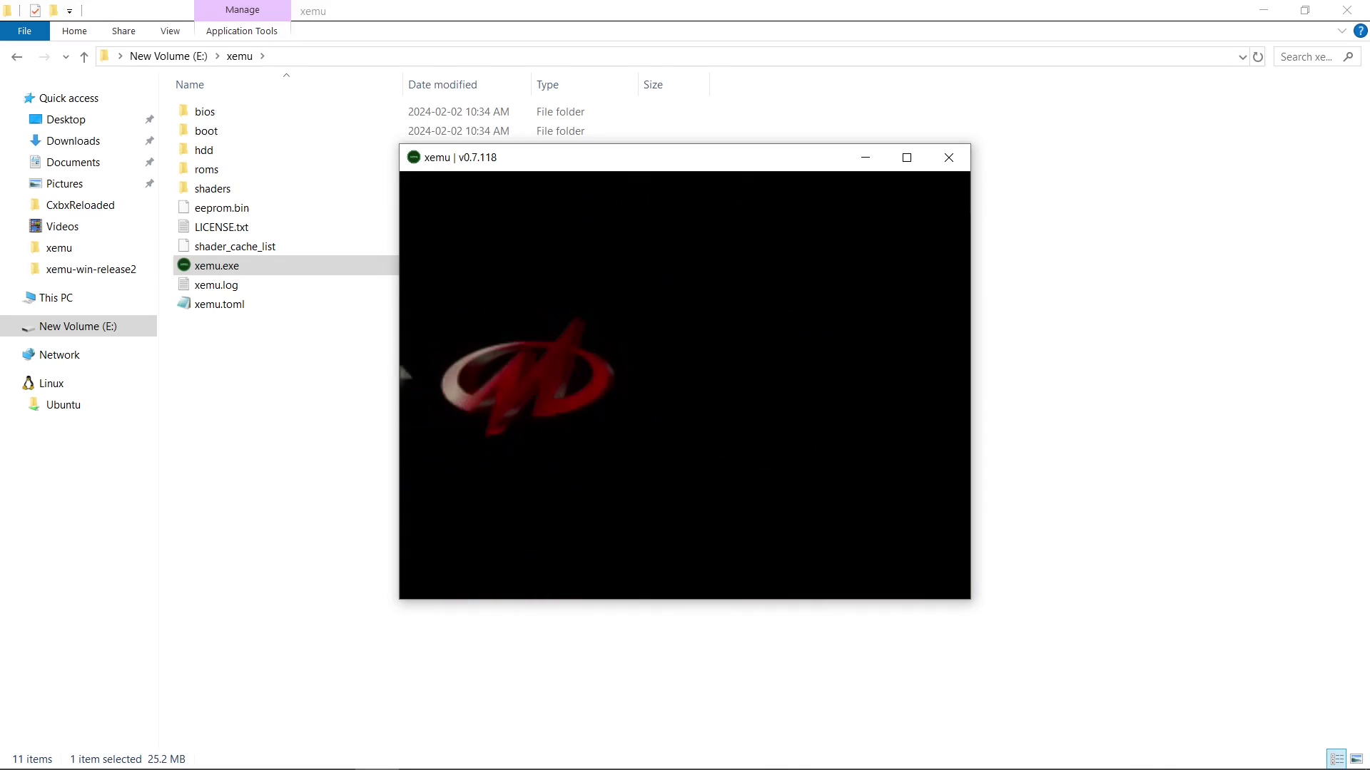
pyautogui.click(949, 161)
# - Open xemu.toml from the E: drive folder in Notepad, check its system file and dvd_path entries, and close it
pyautogui.click(242, 312)
pyautogui.rightClick(243, 316)
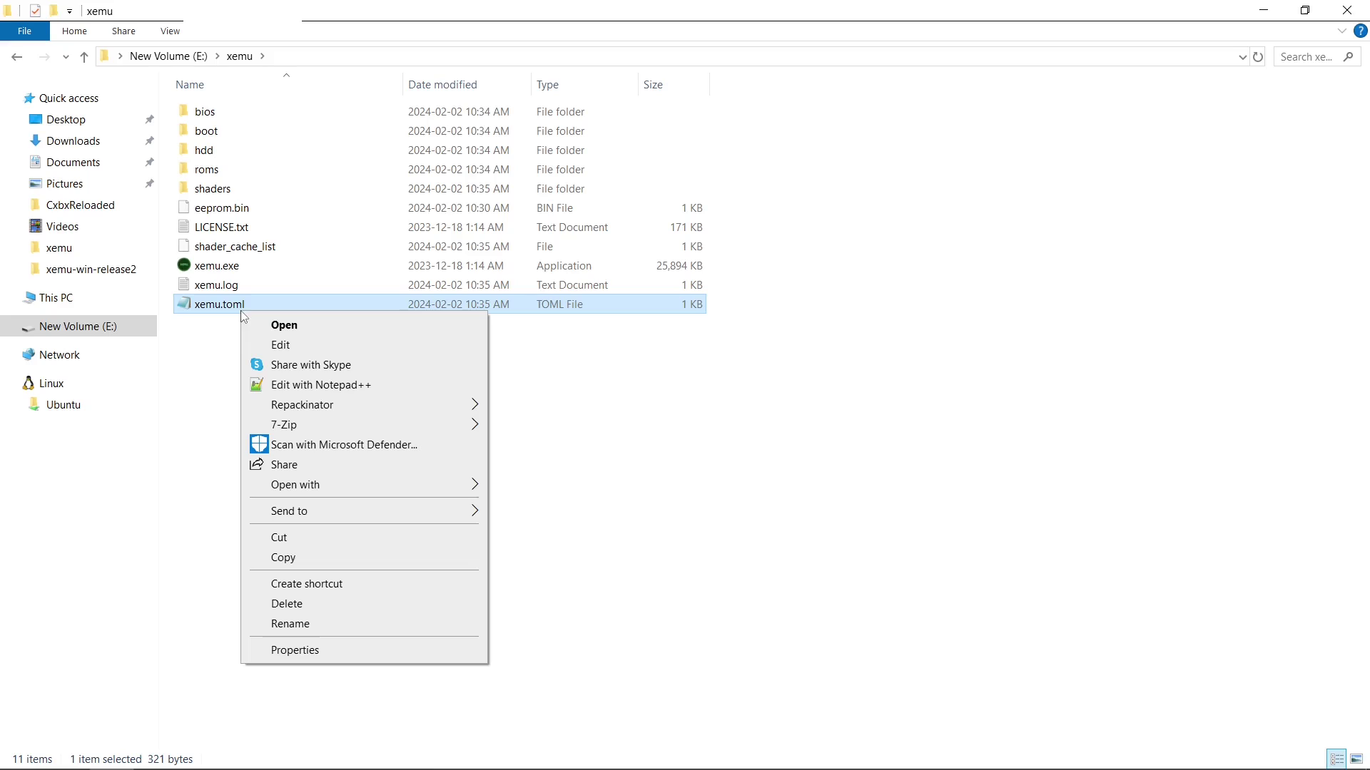
pyautogui.click(282, 344)
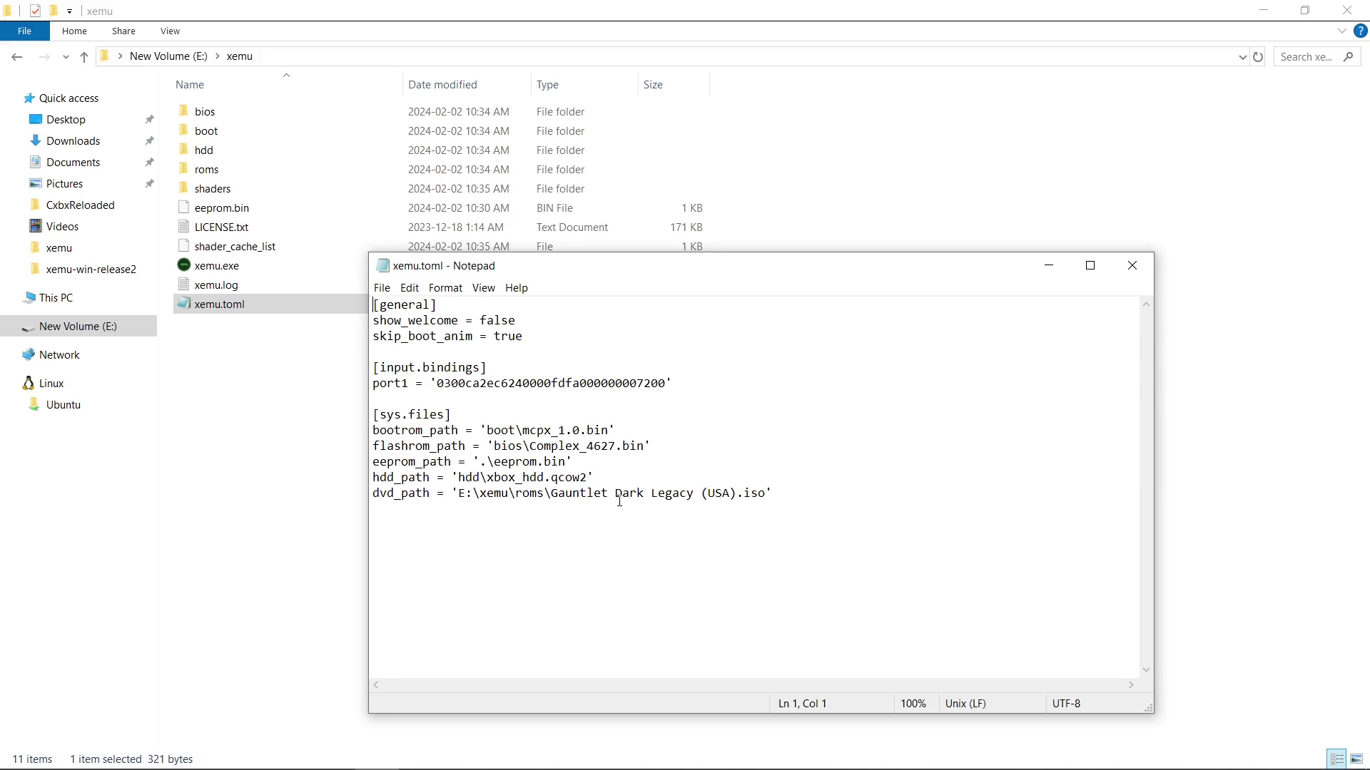
pyautogui.click(1131, 266)
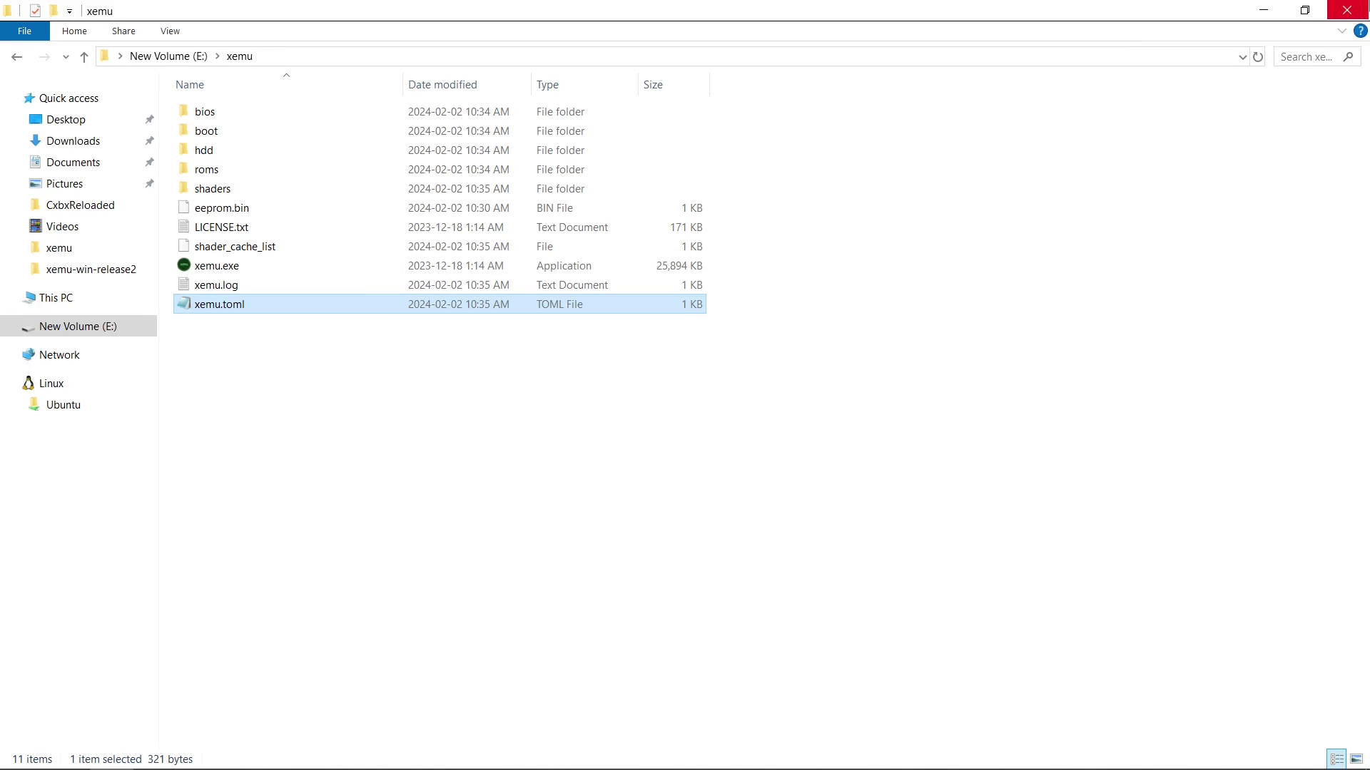